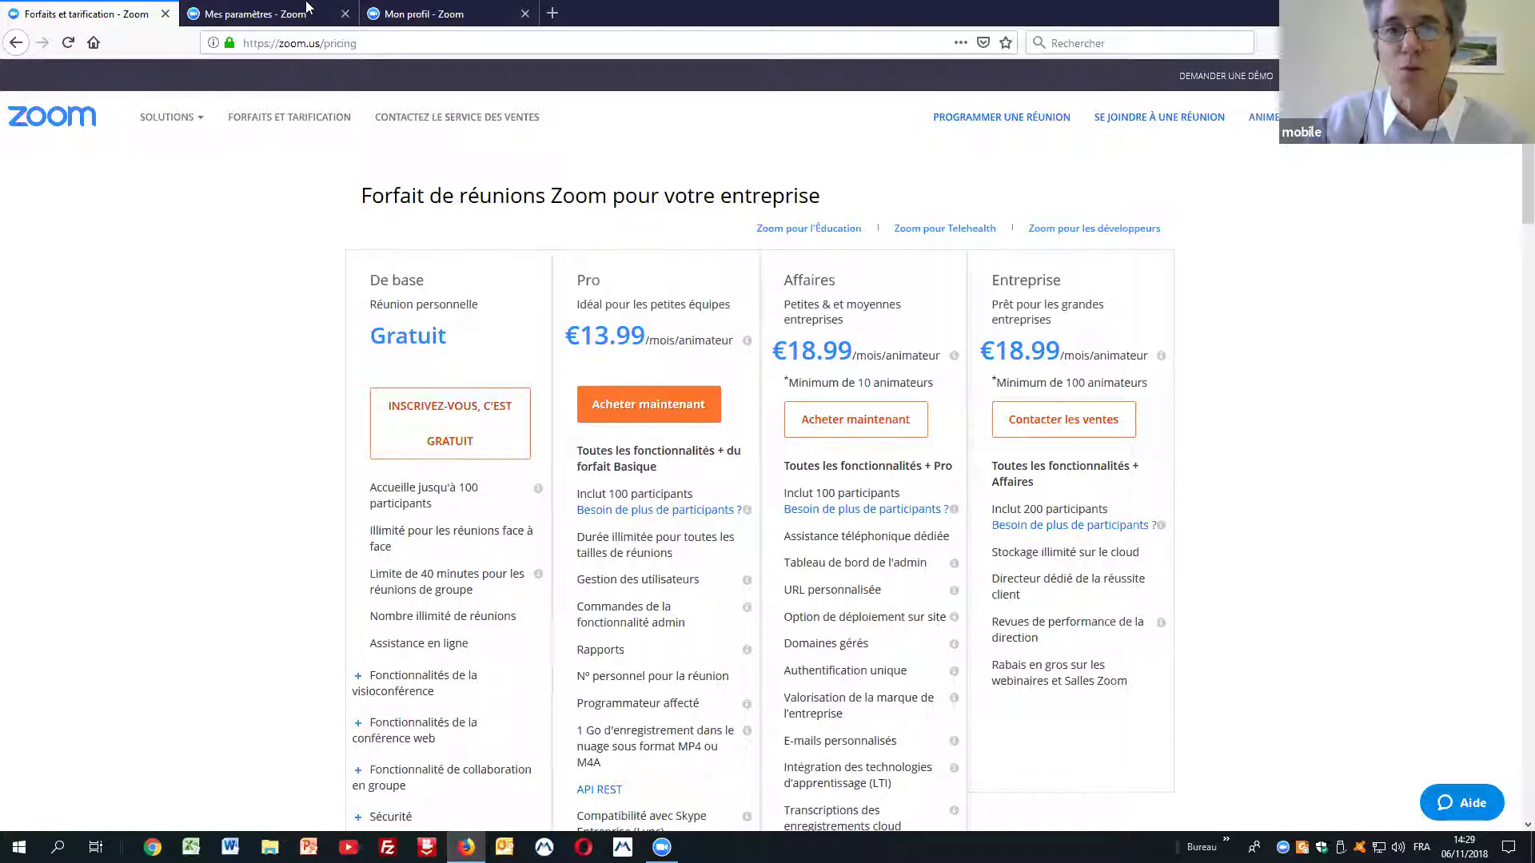
Step: Go to the meeting settings page of the Zoom account and switch the site language to English
{"action": "left_click", "coordinate": [260, 16]}
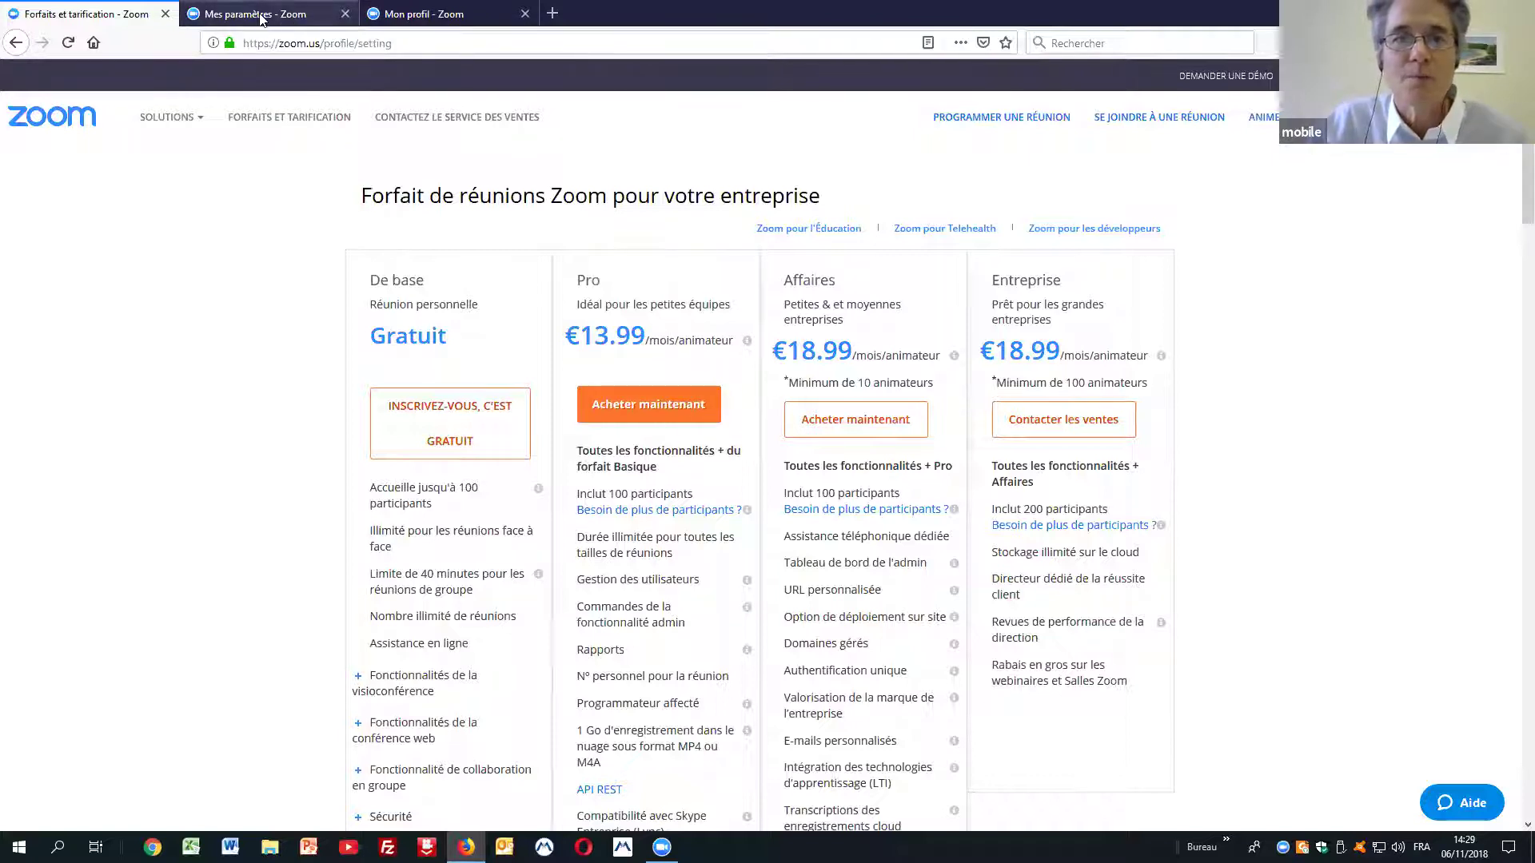
{"action": "left_click", "coordinate": [128, 17]}
{"action": "mouse_move", "coordinate": [1263, 117]}
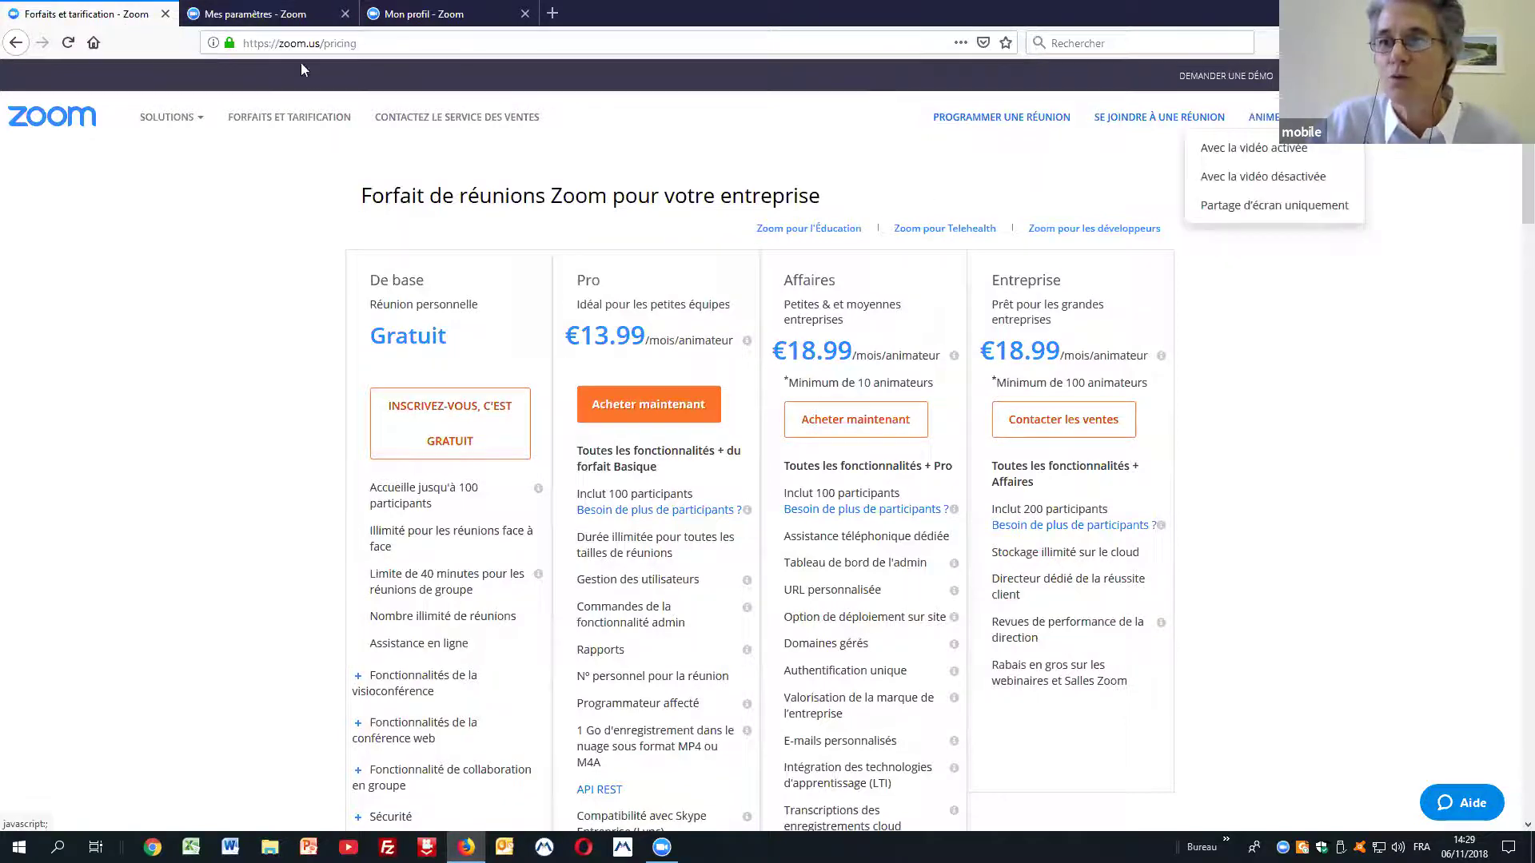
{"action": "left_click", "coordinate": [292, 20]}
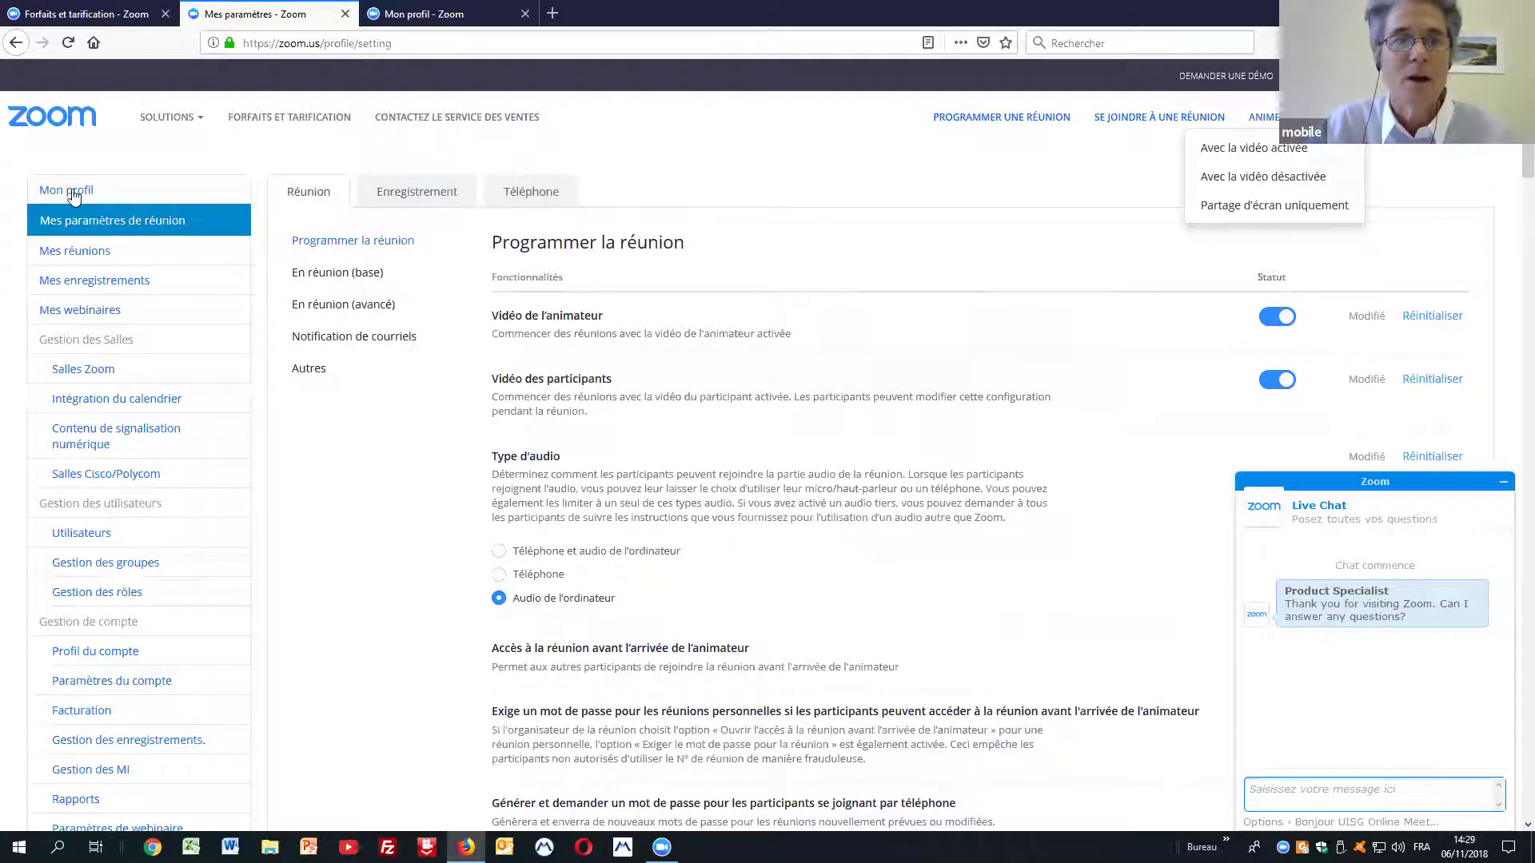
{"action": "scroll", "coordinate": [878, 165], "scroll_direction": "down", "scroll_amount": 3}
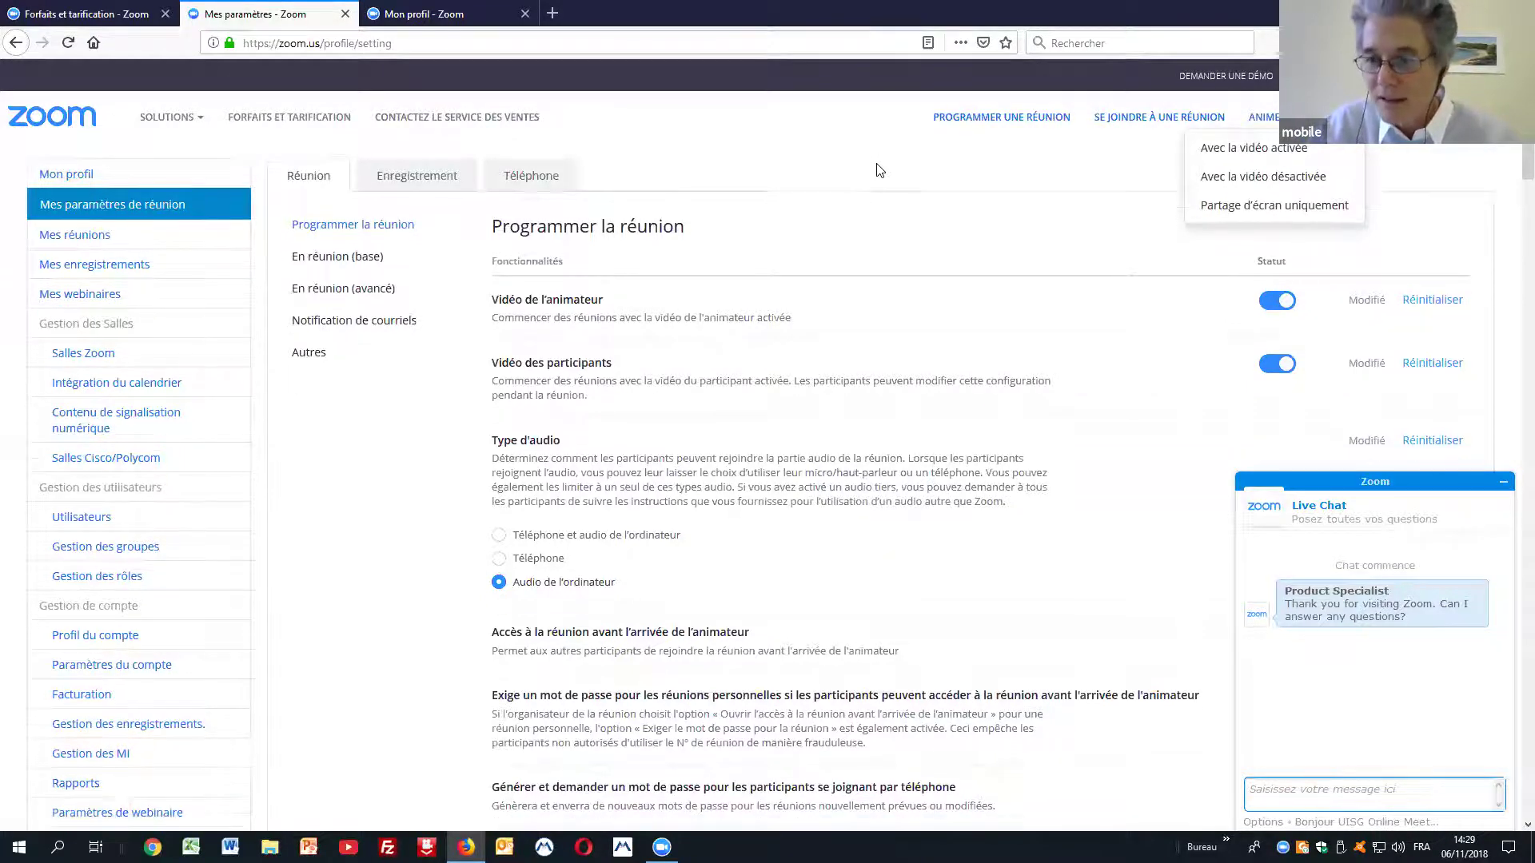
{"action": "scroll", "coordinate": [877, 168], "scroll_direction": "down", "scroll_amount": 2}
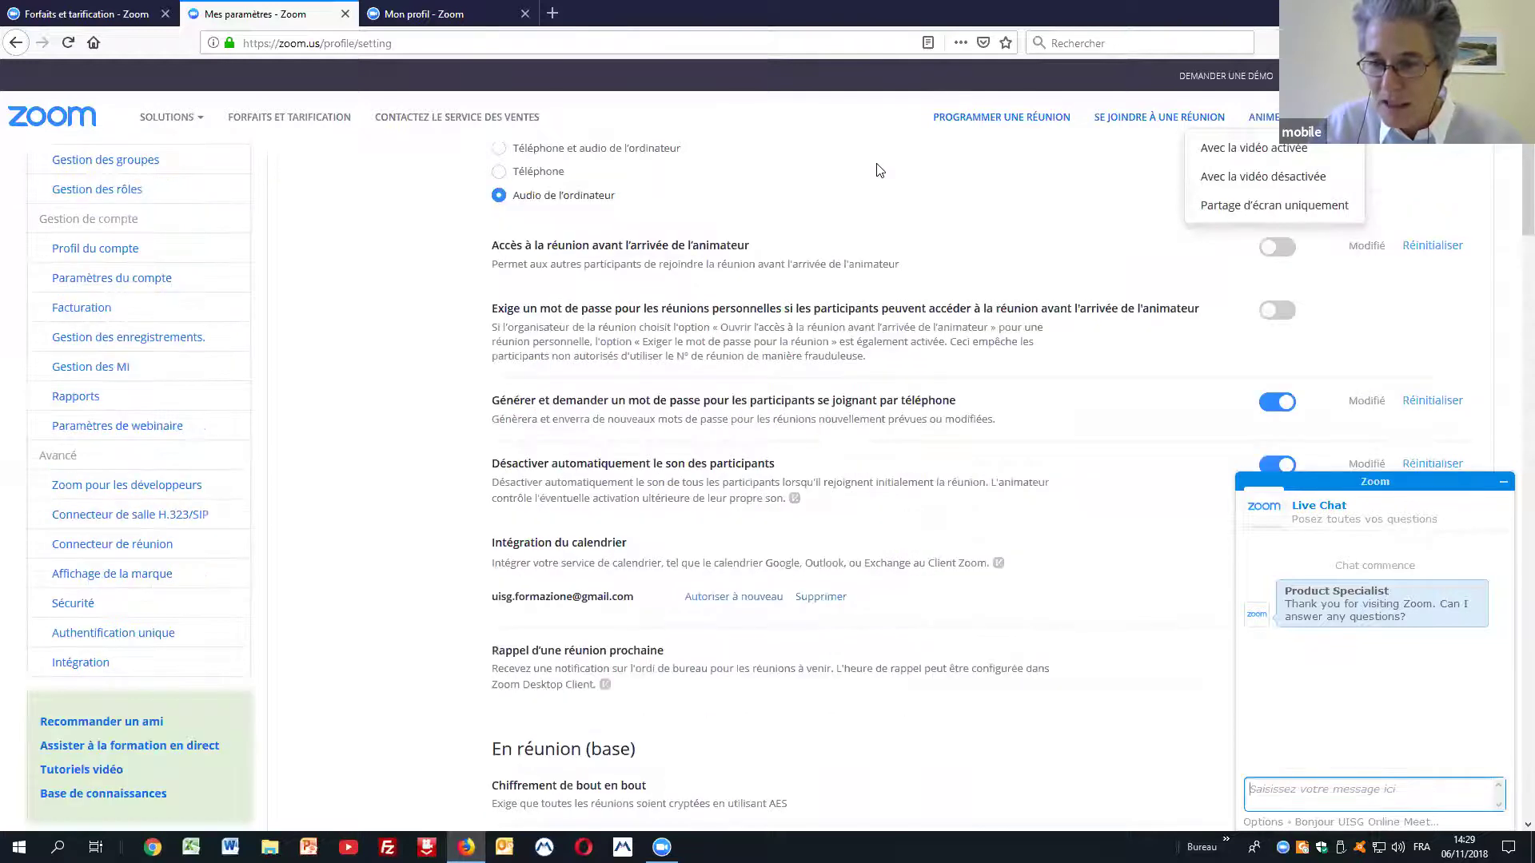
{"action": "scroll", "coordinate": [877, 170], "scroll_direction": "down", "scroll_amount": 10}
{"action": "scroll", "coordinate": [1026, 616], "scroll_direction": "down", "scroll_amount": 5}
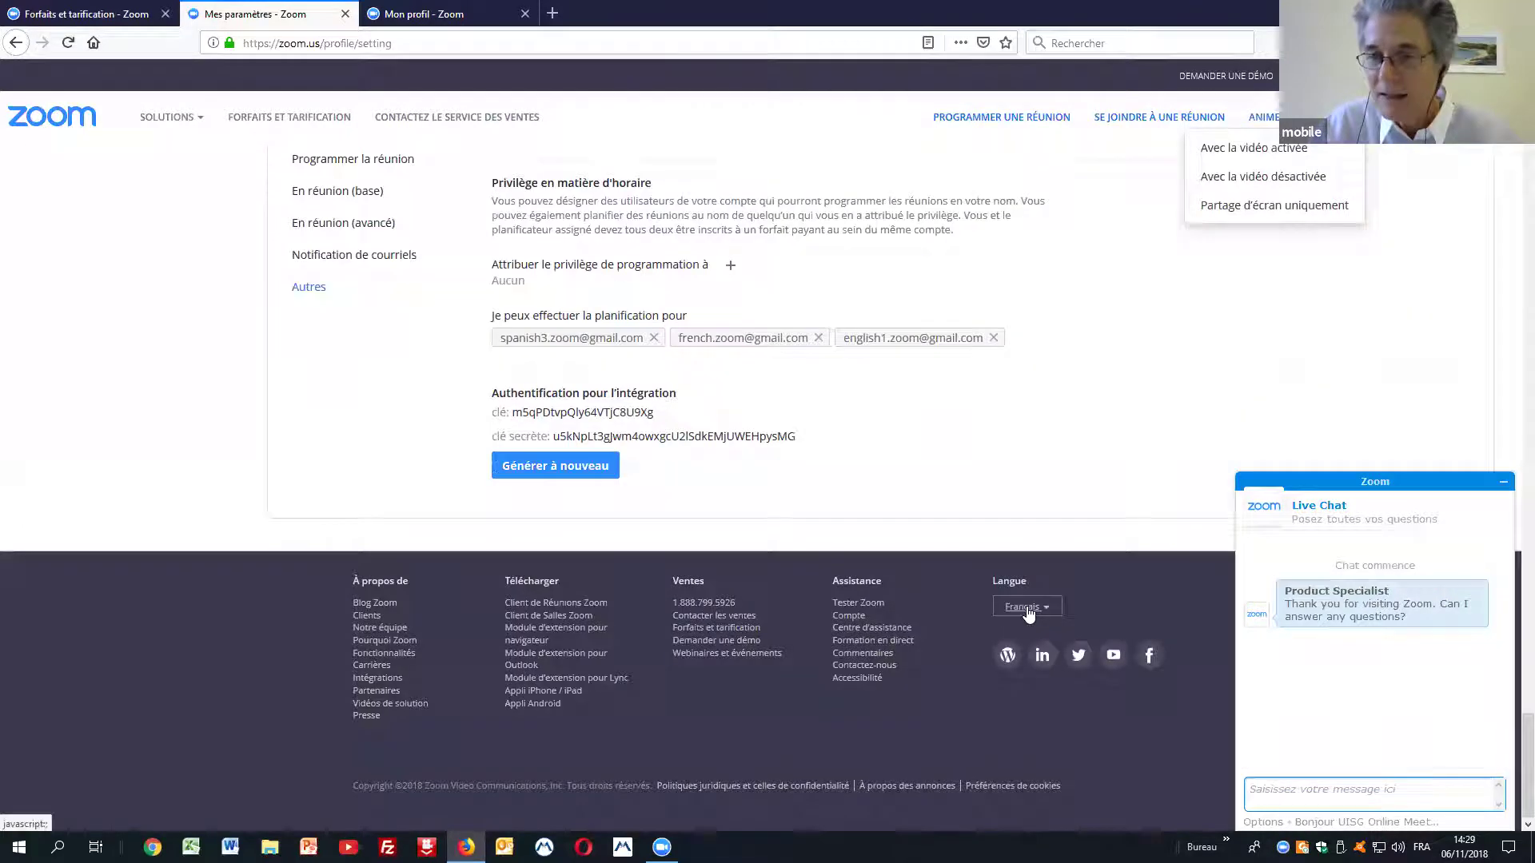
{"action": "left_click", "coordinate": [1027, 609]}
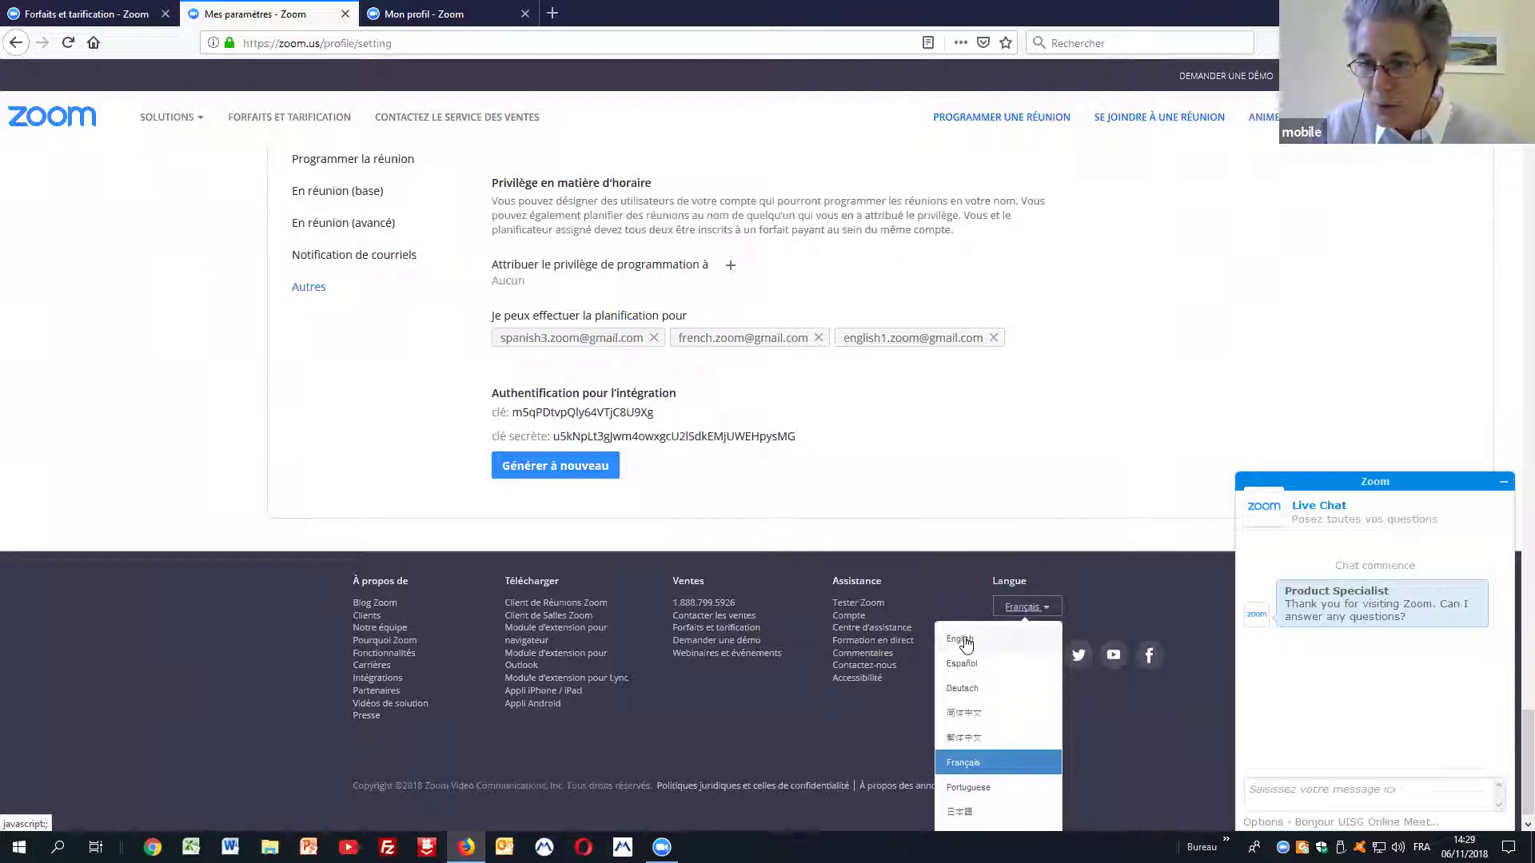
{"action": "left_click", "coordinate": [964, 638]}
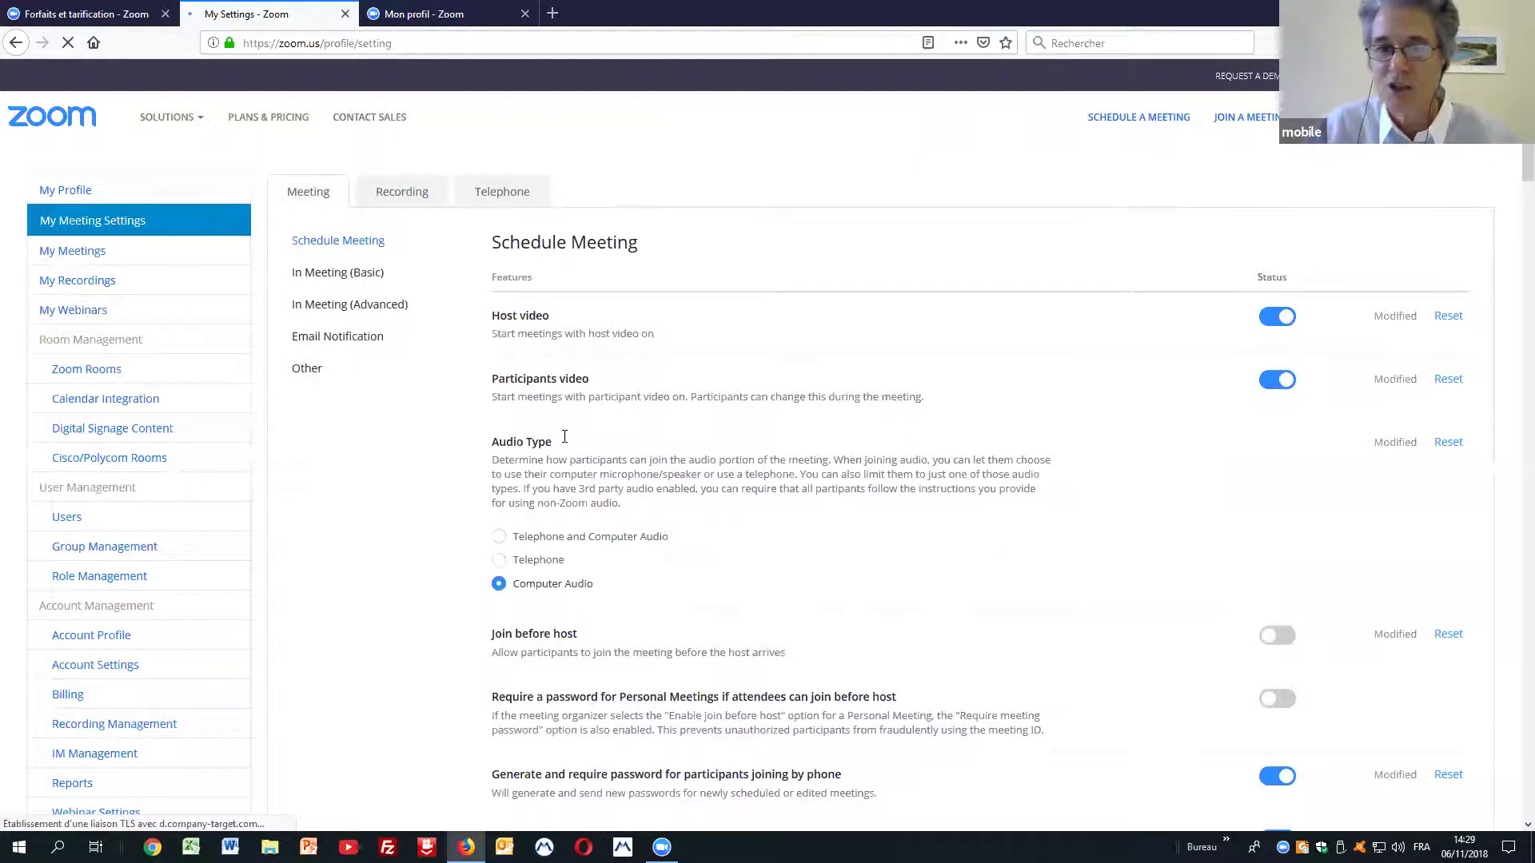
Step: Look at the account's profile page, return to My Meeting Settings and turn Host video off and back on
{"action": "left_click", "coordinate": [72, 192]}
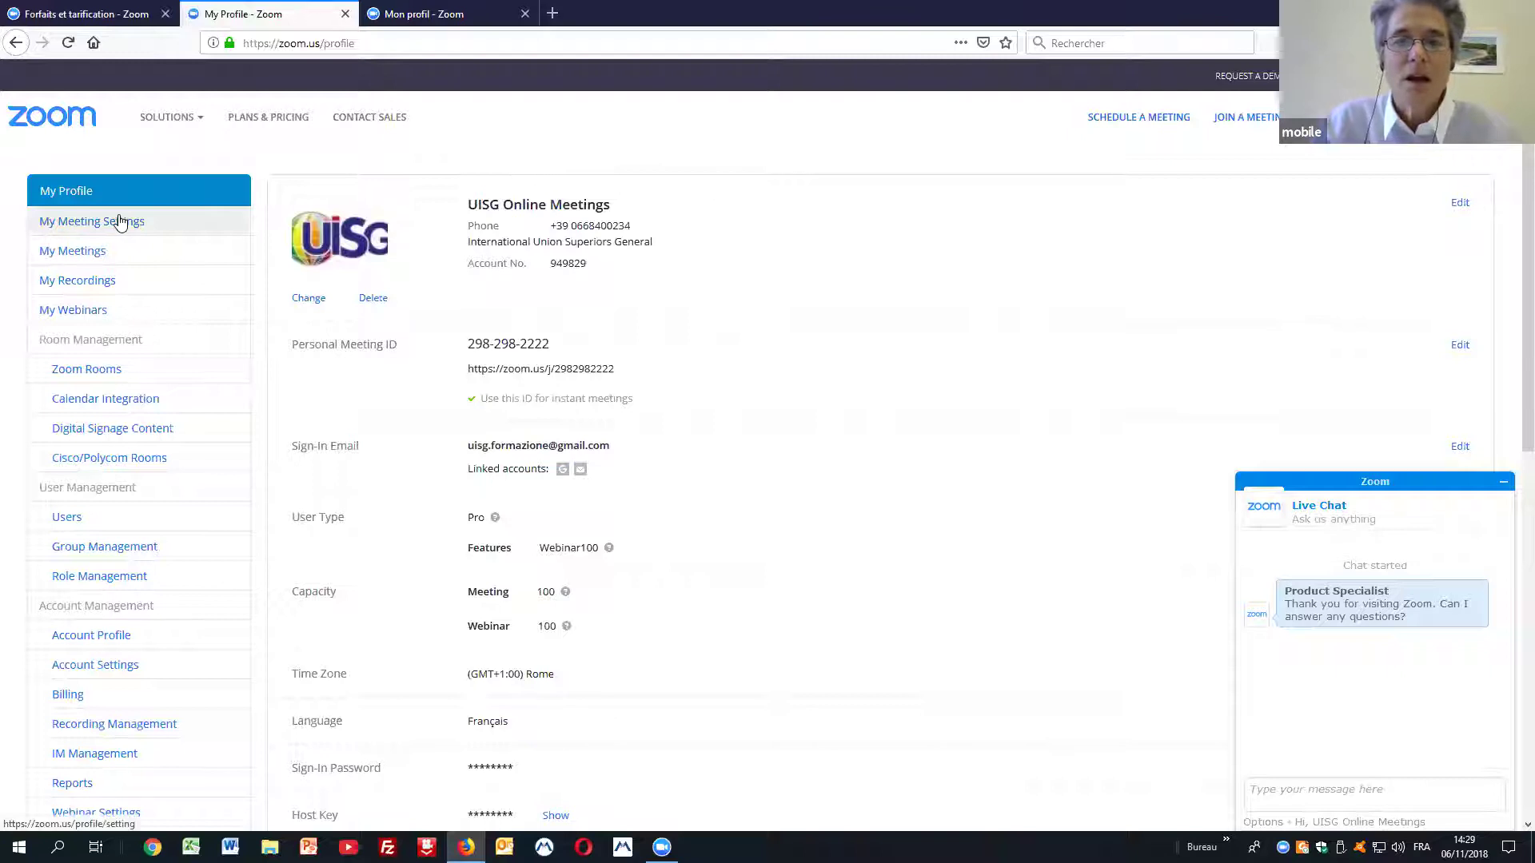
{"action": "left_click", "coordinate": [75, 224]}
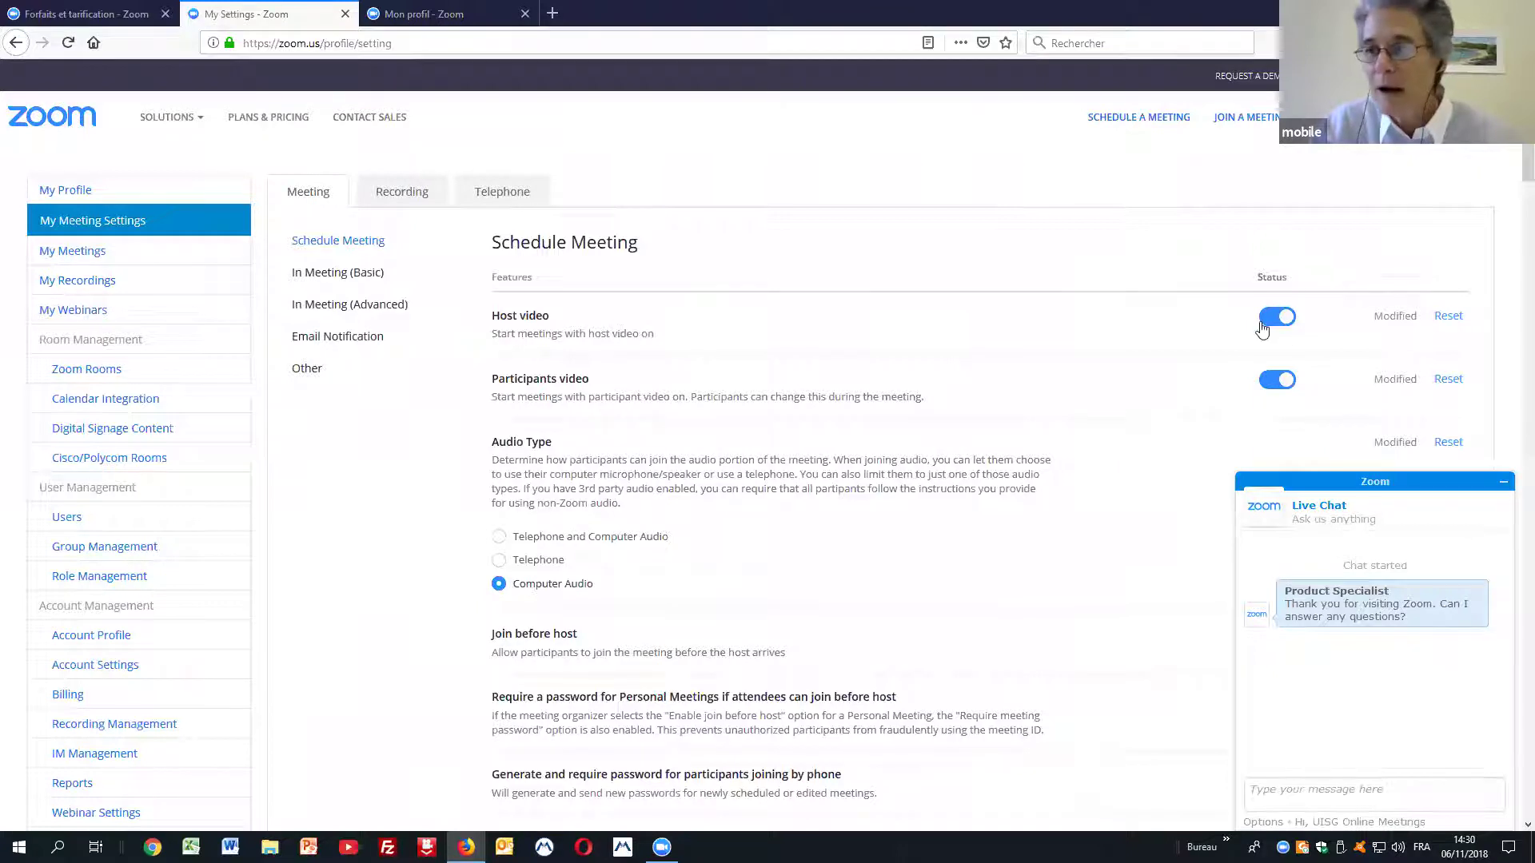
{"action": "left_click", "coordinate": [1285, 319]}
{"action": "left_click", "coordinate": [1284, 318]}
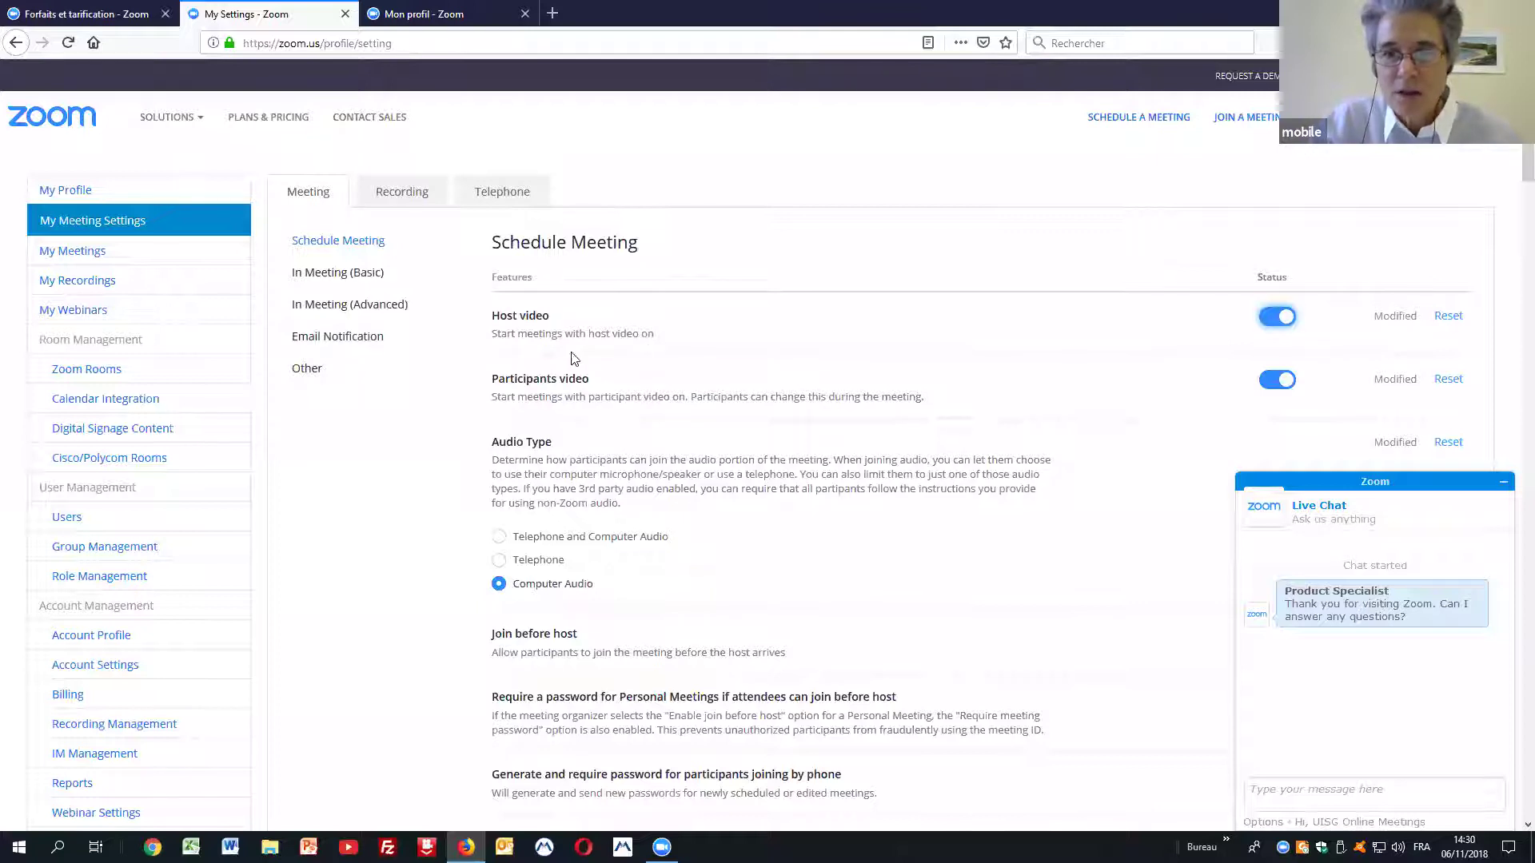
Step: Switch the Audio Type to Telephone and Computer Audio and return it to Computer Audio
{"action": "scroll", "coordinate": [521, 418], "scroll_direction": "down", "scroll_amount": 1}
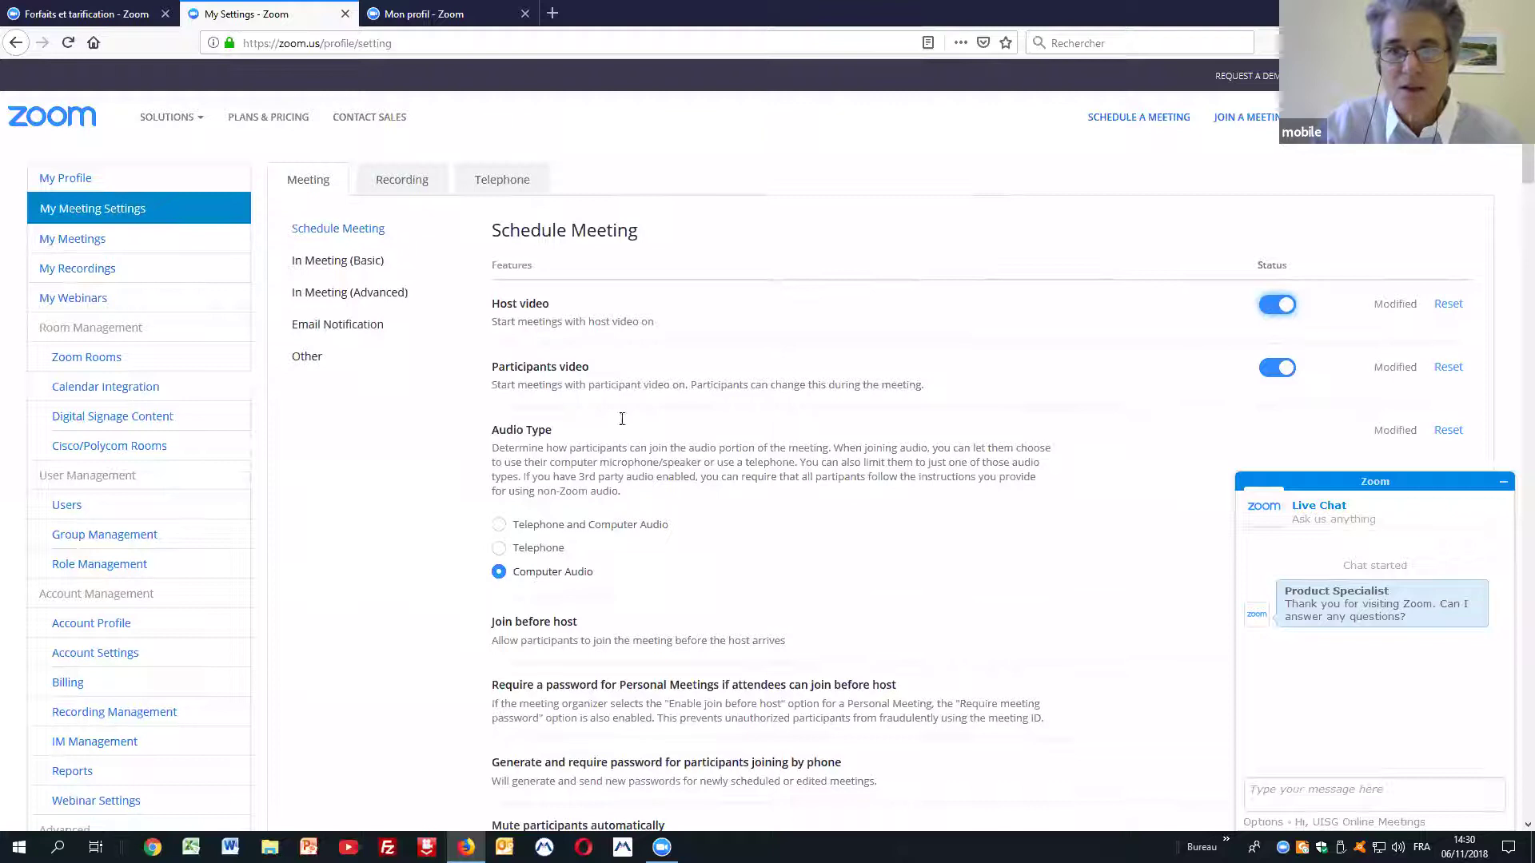
{"action": "scroll", "coordinate": [544, 363], "scroll_direction": "down", "scroll_amount": 1}
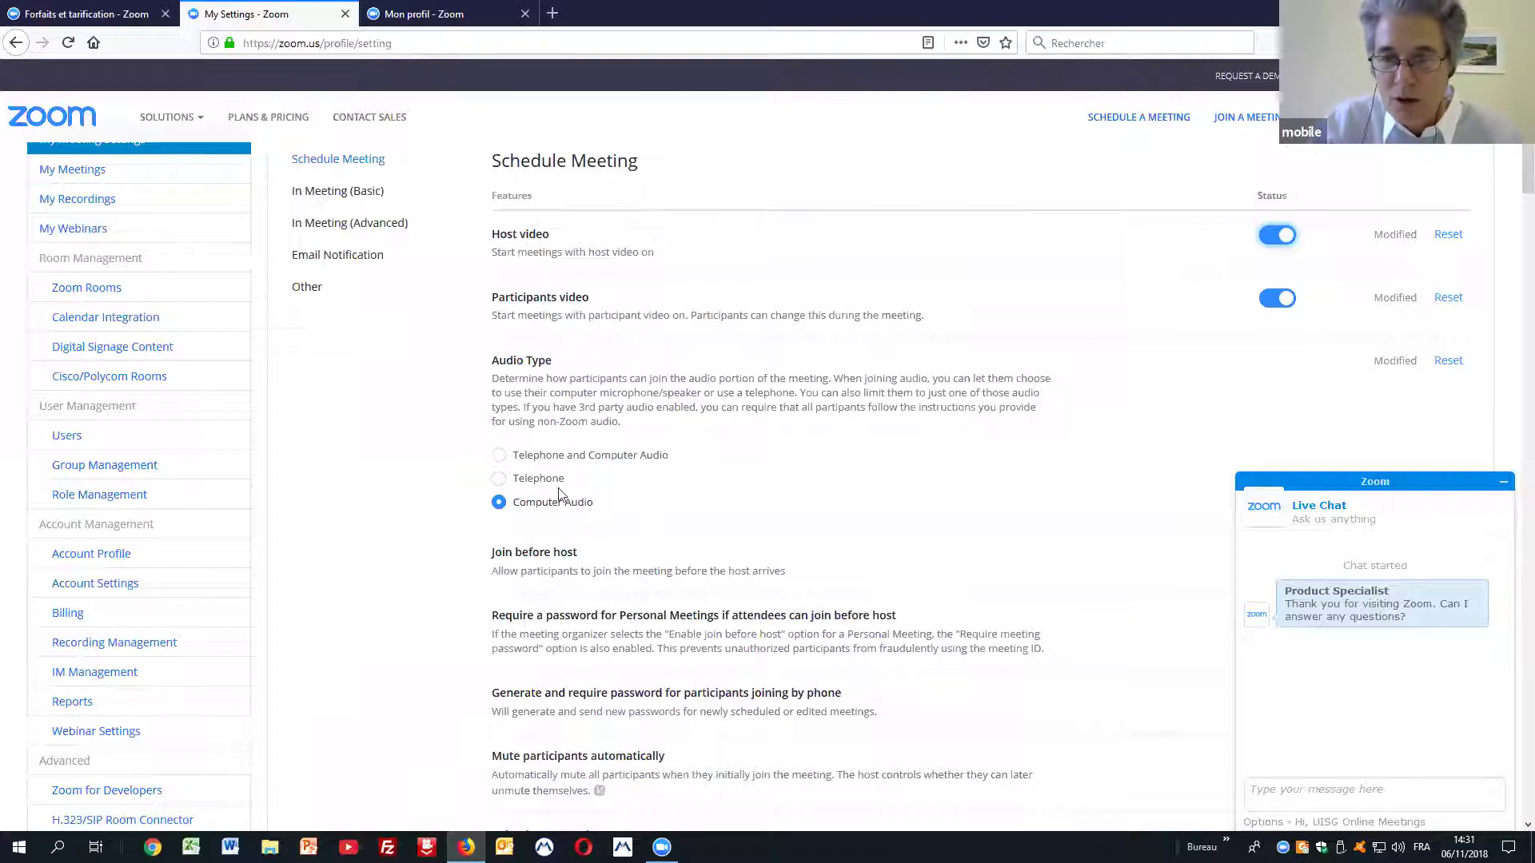
{"action": "scroll", "coordinate": [659, 514], "scroll_direction": "down", "scroll_amount": 2}
{"action": "scroll", "coordinate": [667, 499], "scroll_direction": "down", "scroll_amount": 2}
{"action": "left_click", "coordinate": [499, 293]}
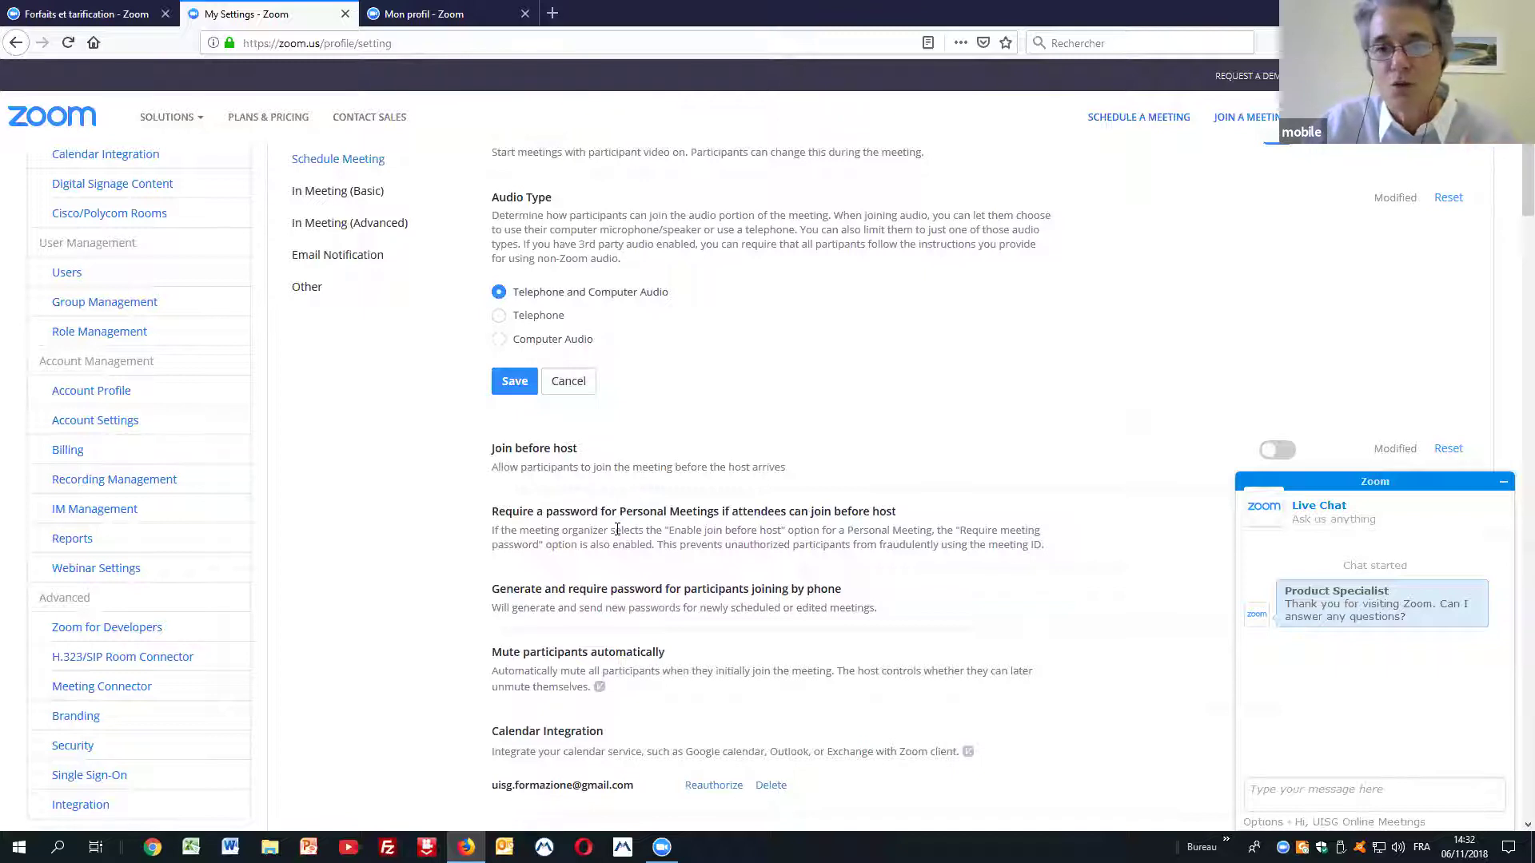
{"action": "left_click", "coordinate": [521, 340]}
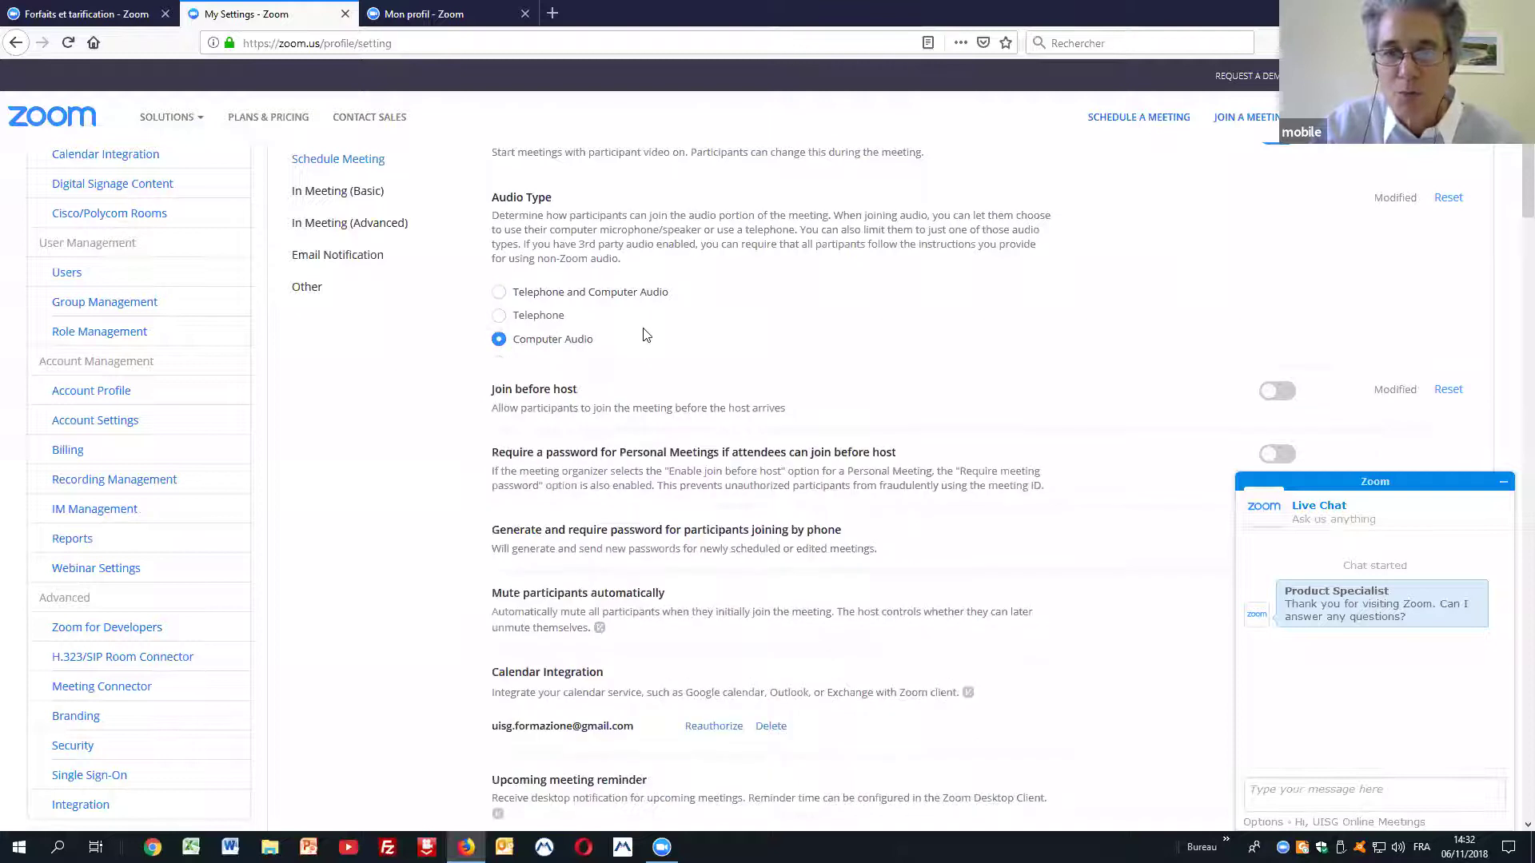
Step: Turn the Mute participants automatically setting off and back on
{"action": "scroll", "coordinate": [761, 280], "scroll_direction": "down", "scroll_amount": 3}
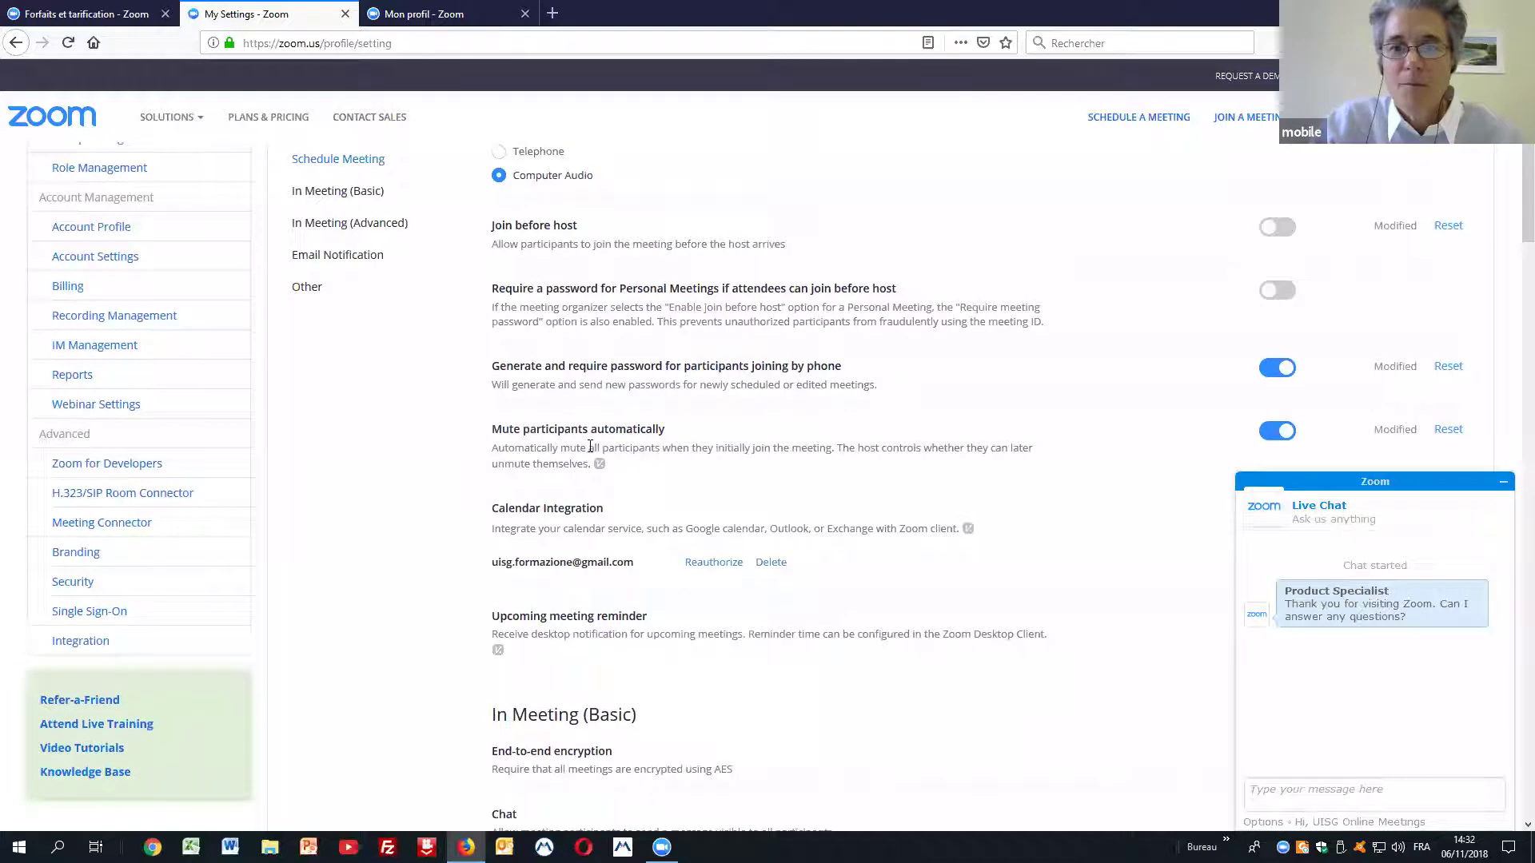
{"action": "scroll", "coordinate": [761, 269], "scroll_direction": "down", "scroll_amount": 1}
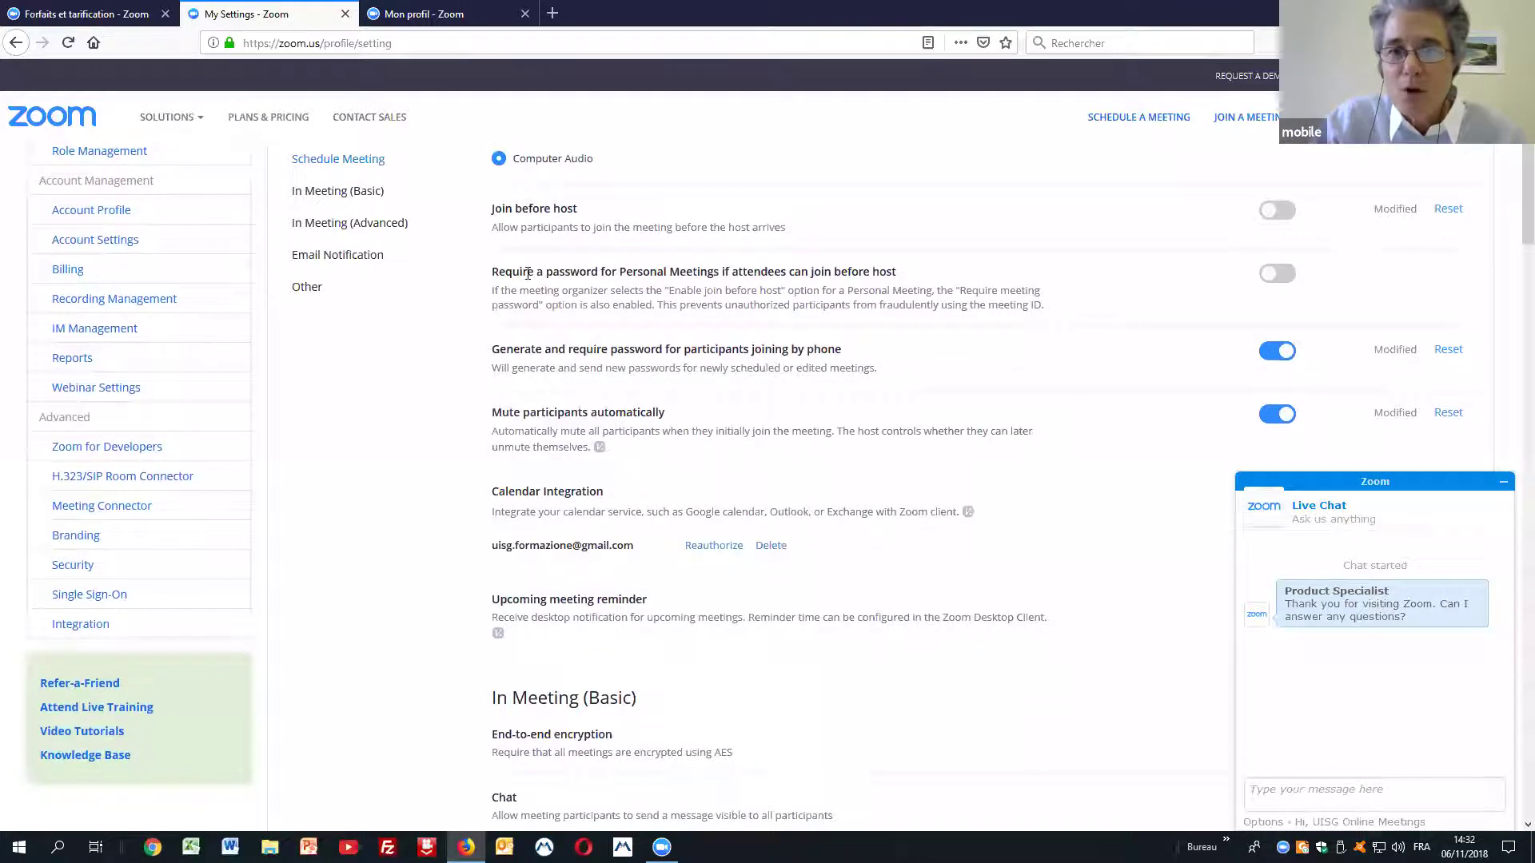
{"action": "scroll", "coordinate": [527, 273], "scroll_direction": "down", "scroll_amount": 2}
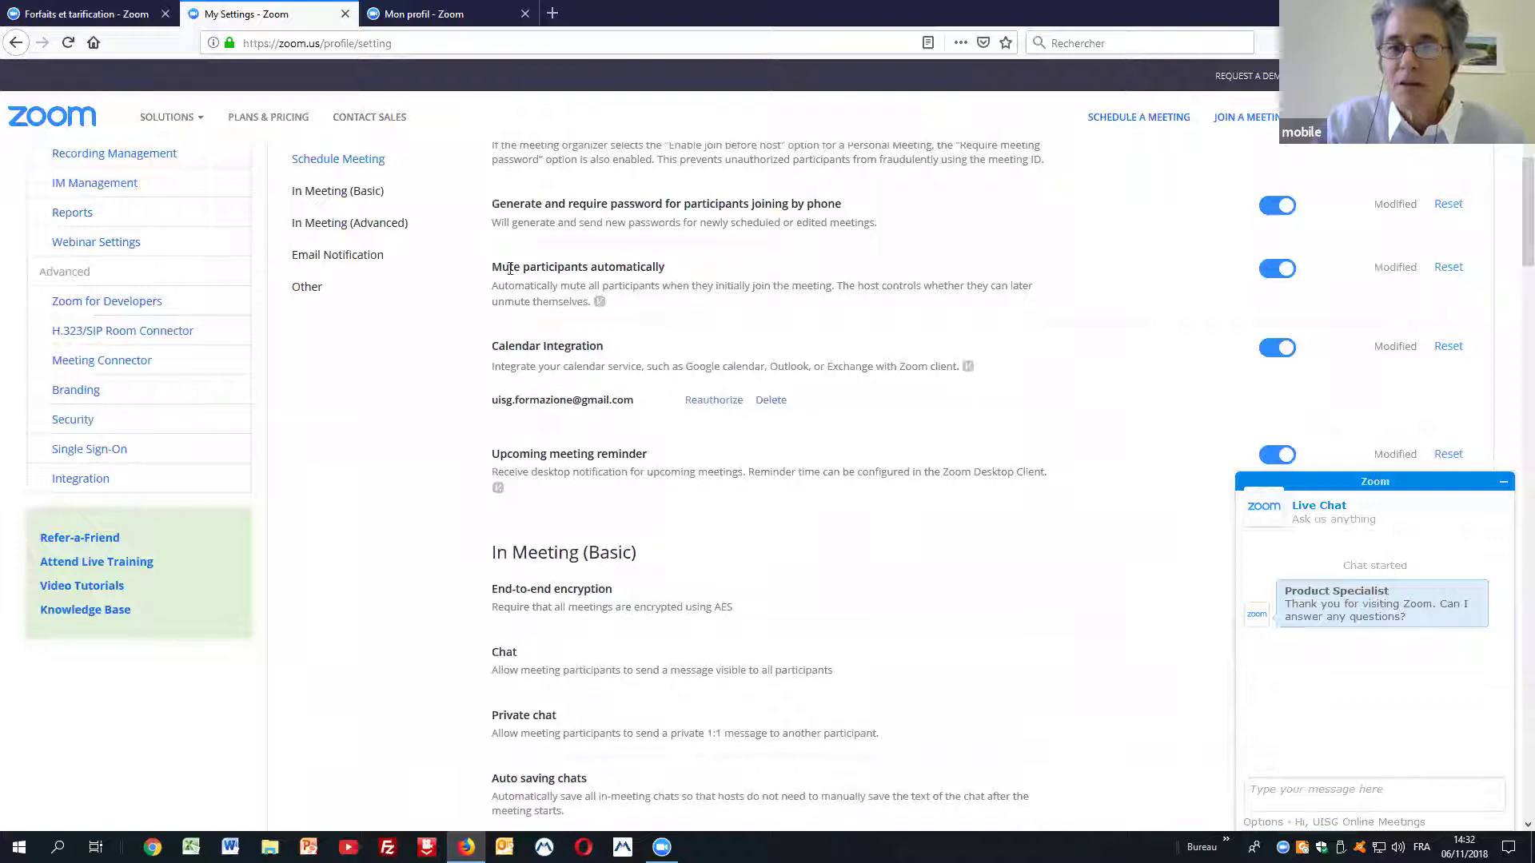
{"action": "left_click", "coordinate": [1275, 271]}
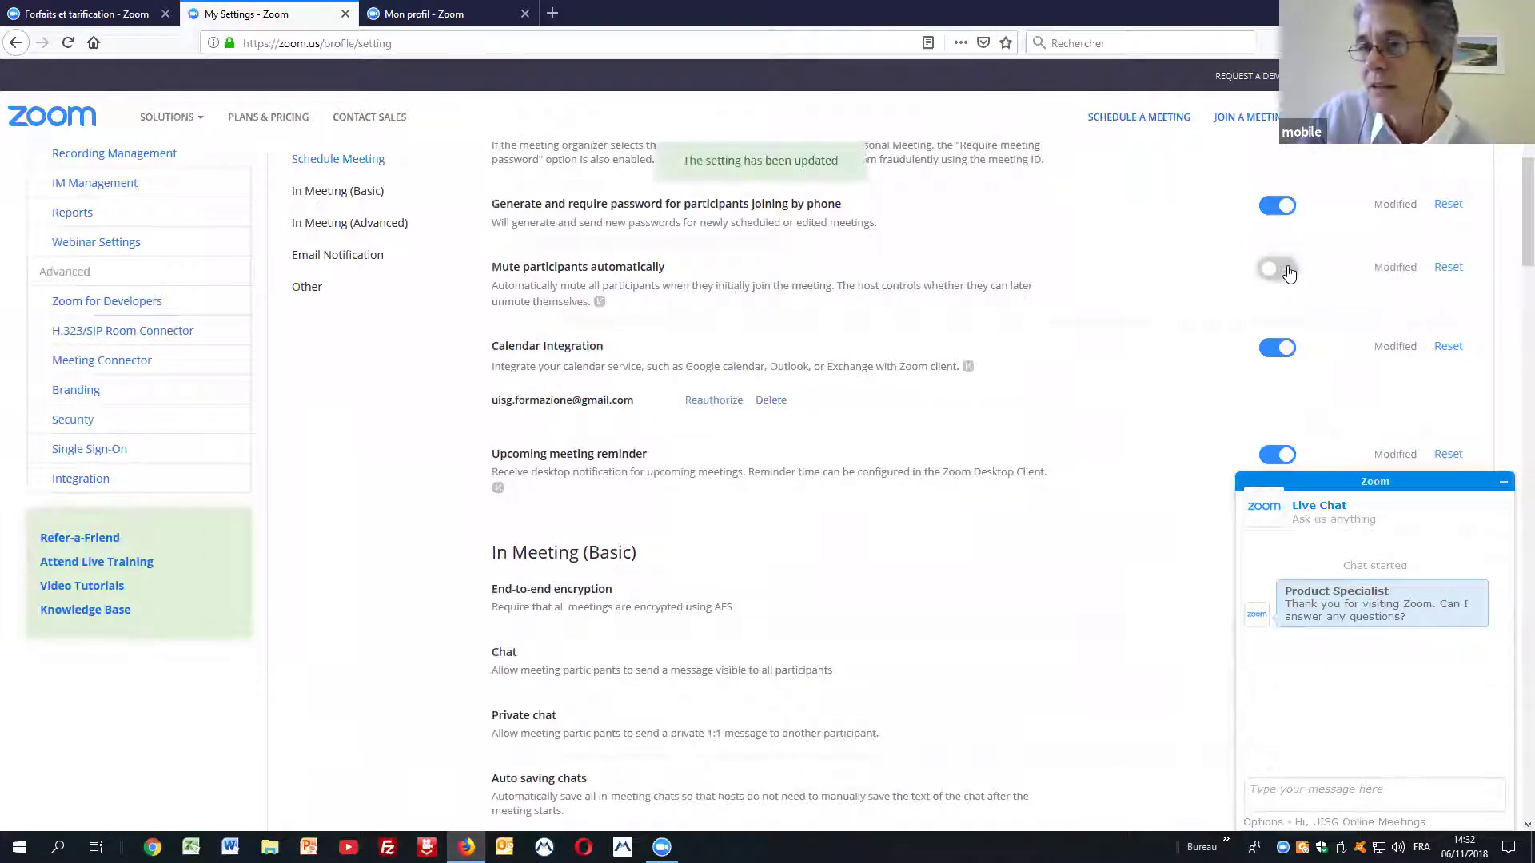
{"action": "left_click", "coordinate": [1286, 271]}
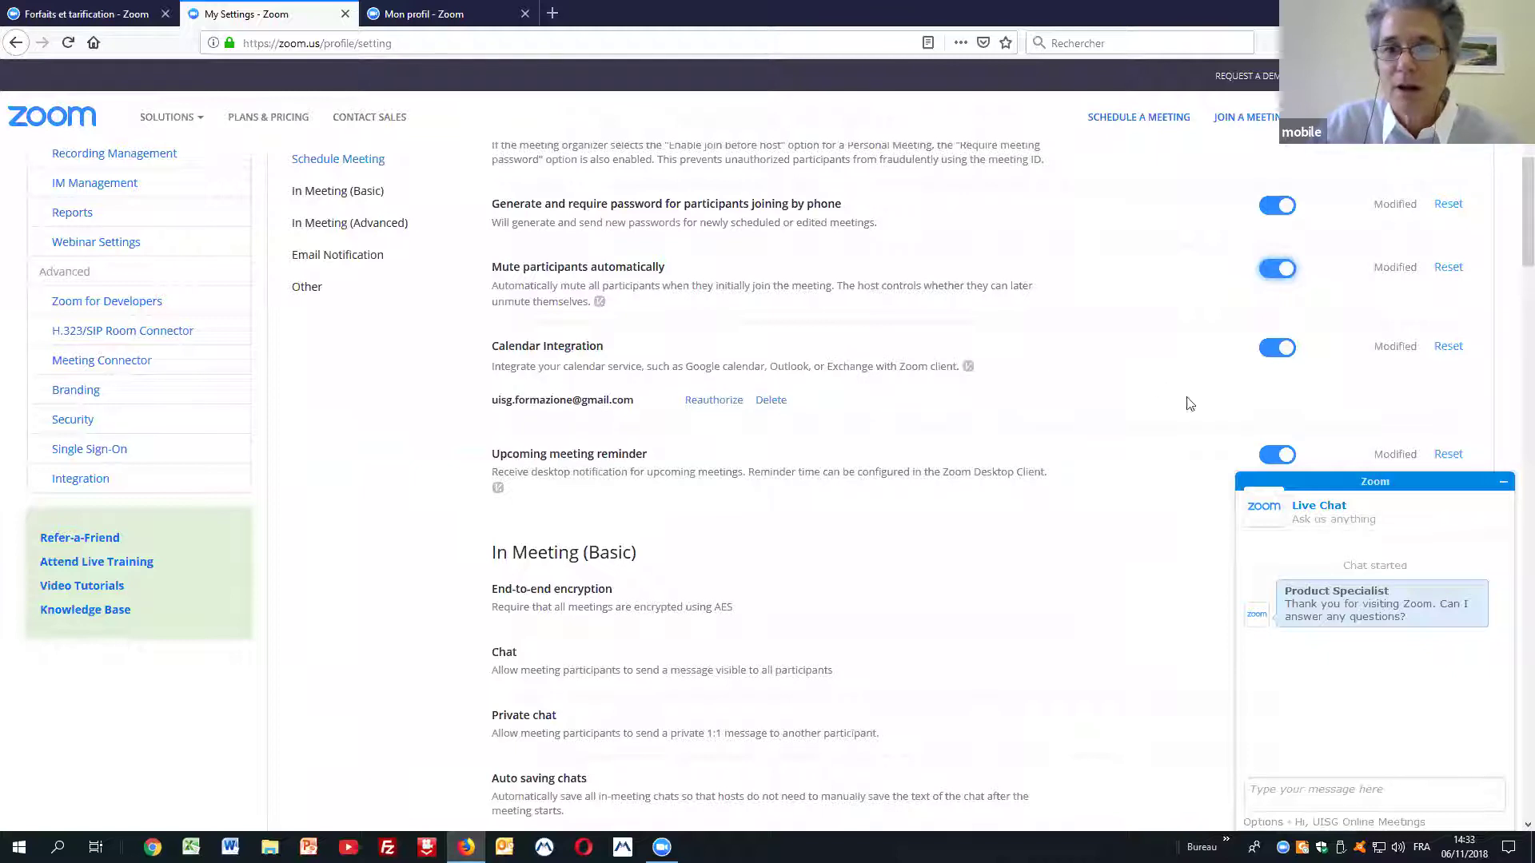
Step: Turn Calendar Integration off and back on, and reauthorize Zoom's access to the linked Google account's calendars
{"action": "left_click", "coordinate": [1267, 350]}
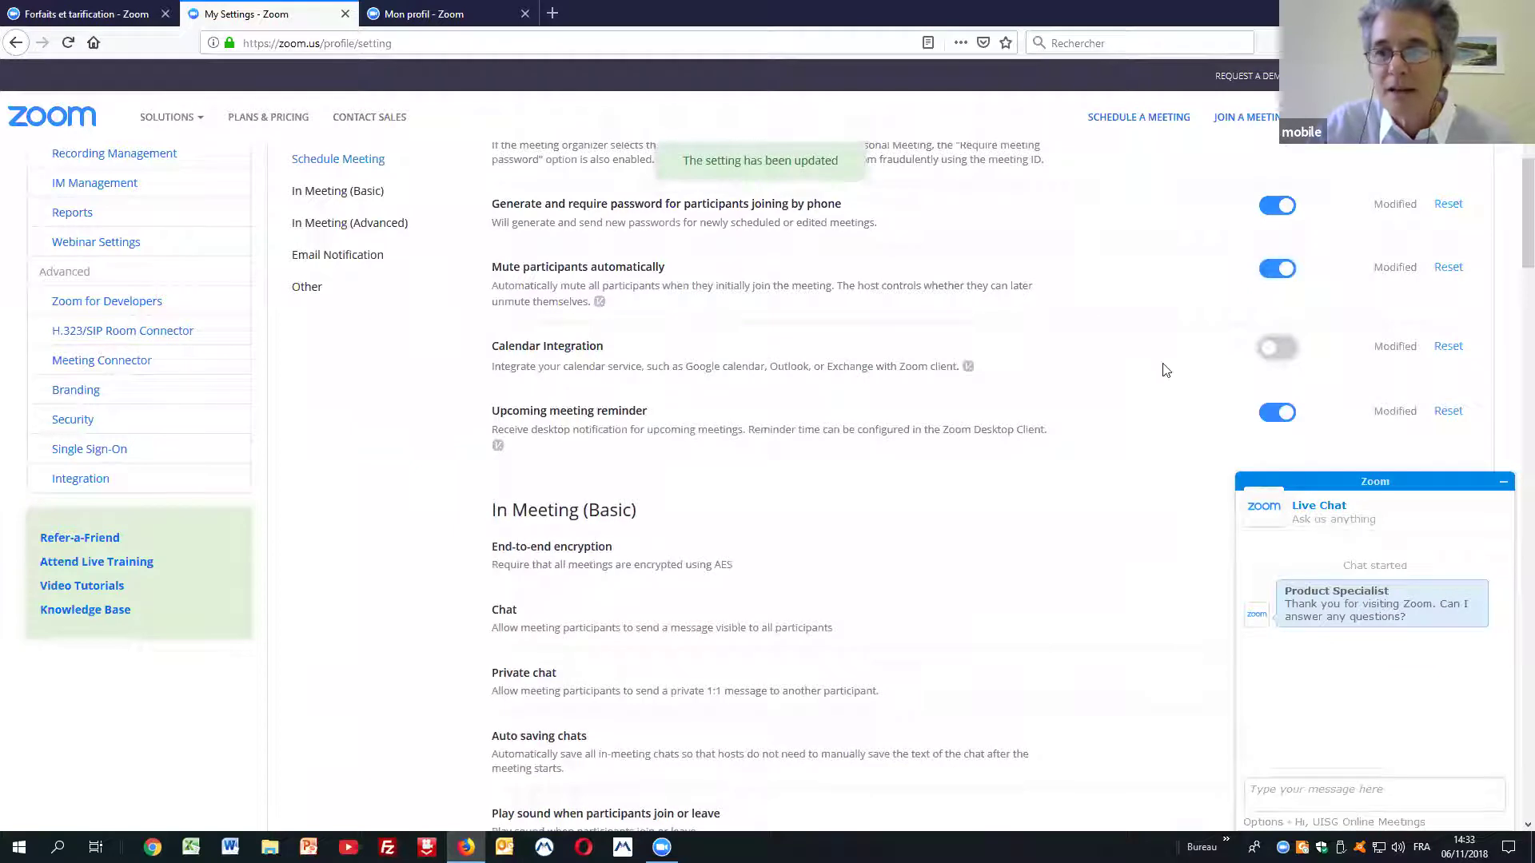
{"action": "left_click", "coordinate": [1279, 352]}
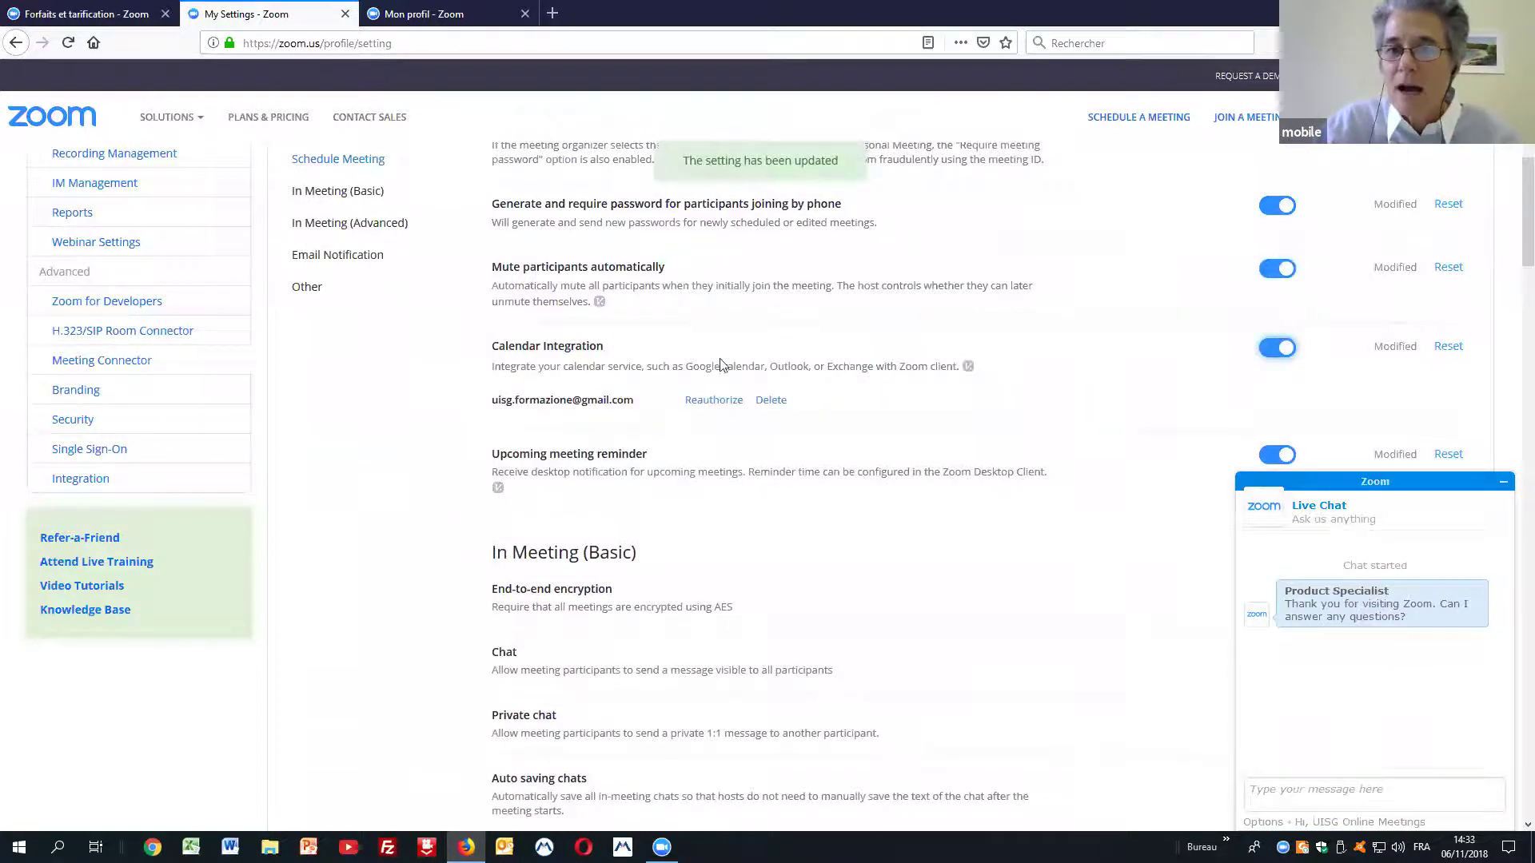
{"action": "left_click", "coordinate": [707, 402]}
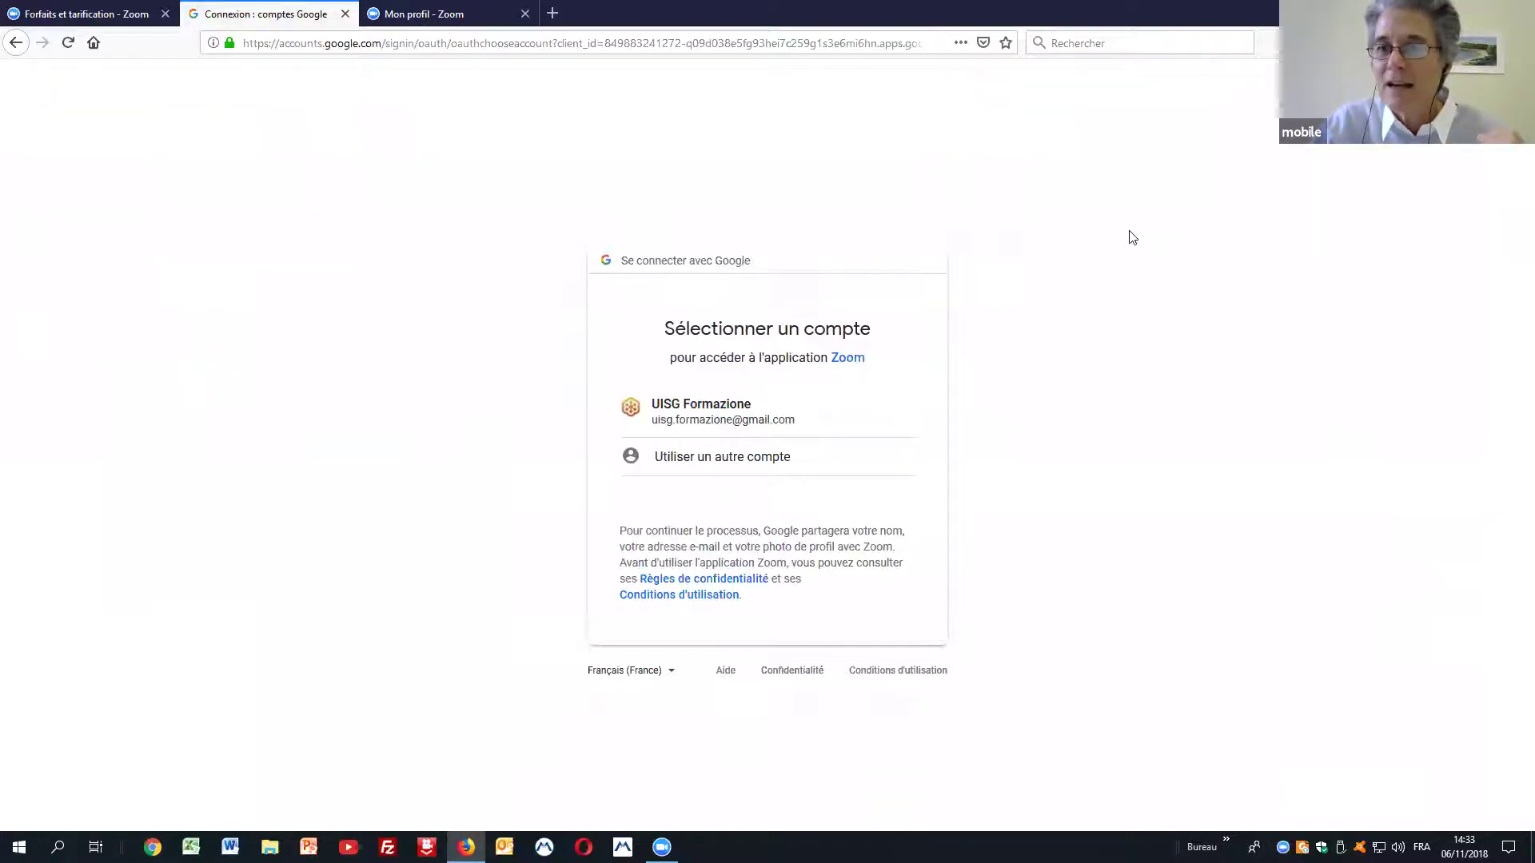
{"action": "left_click", "coordinate": [699, 410]}
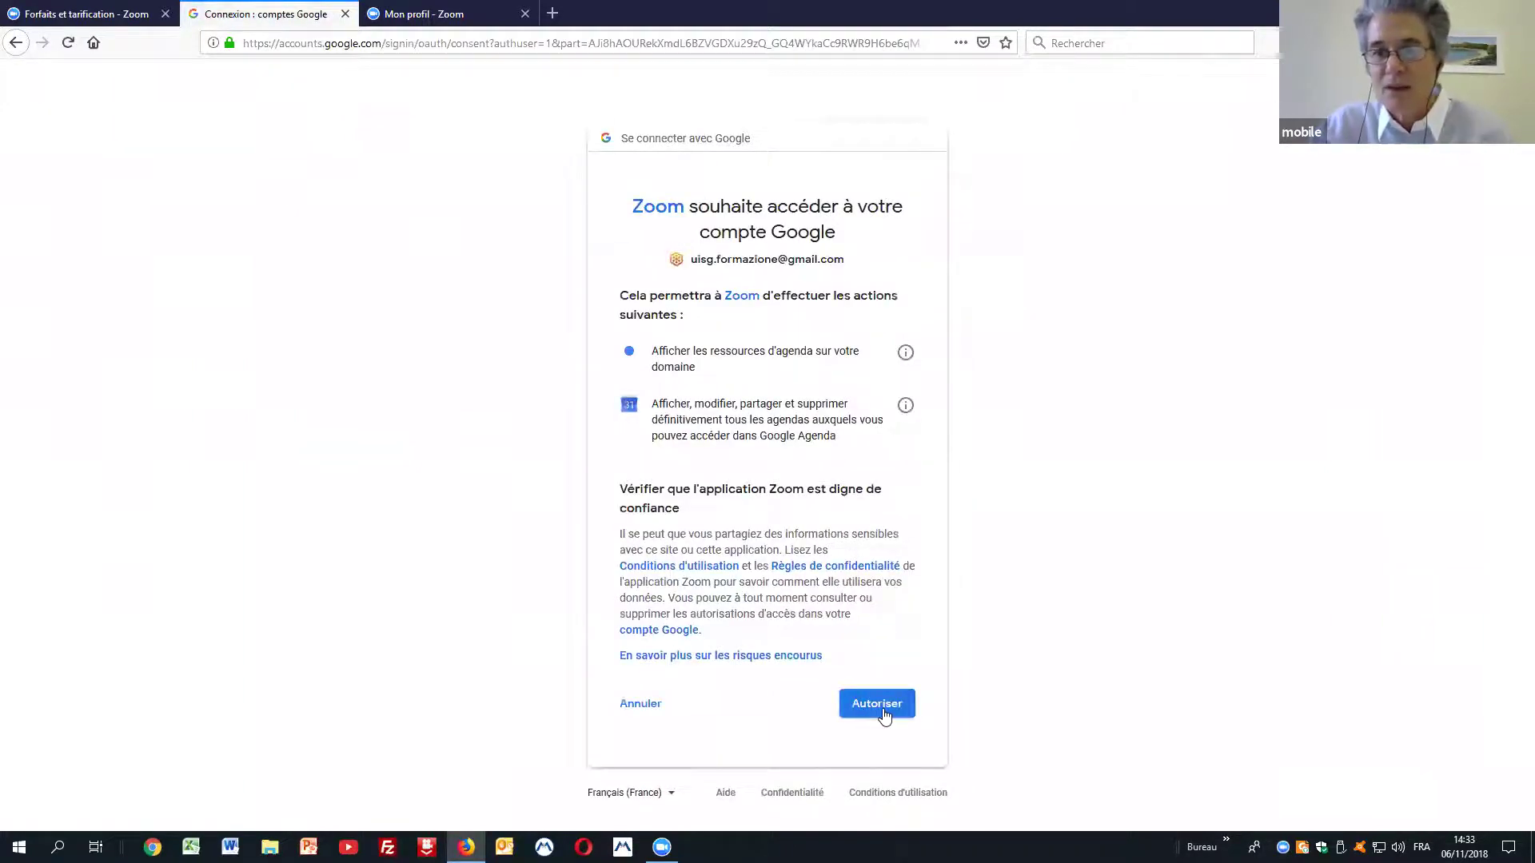
{"action": "left_click", "coordinate": [883, 713]}
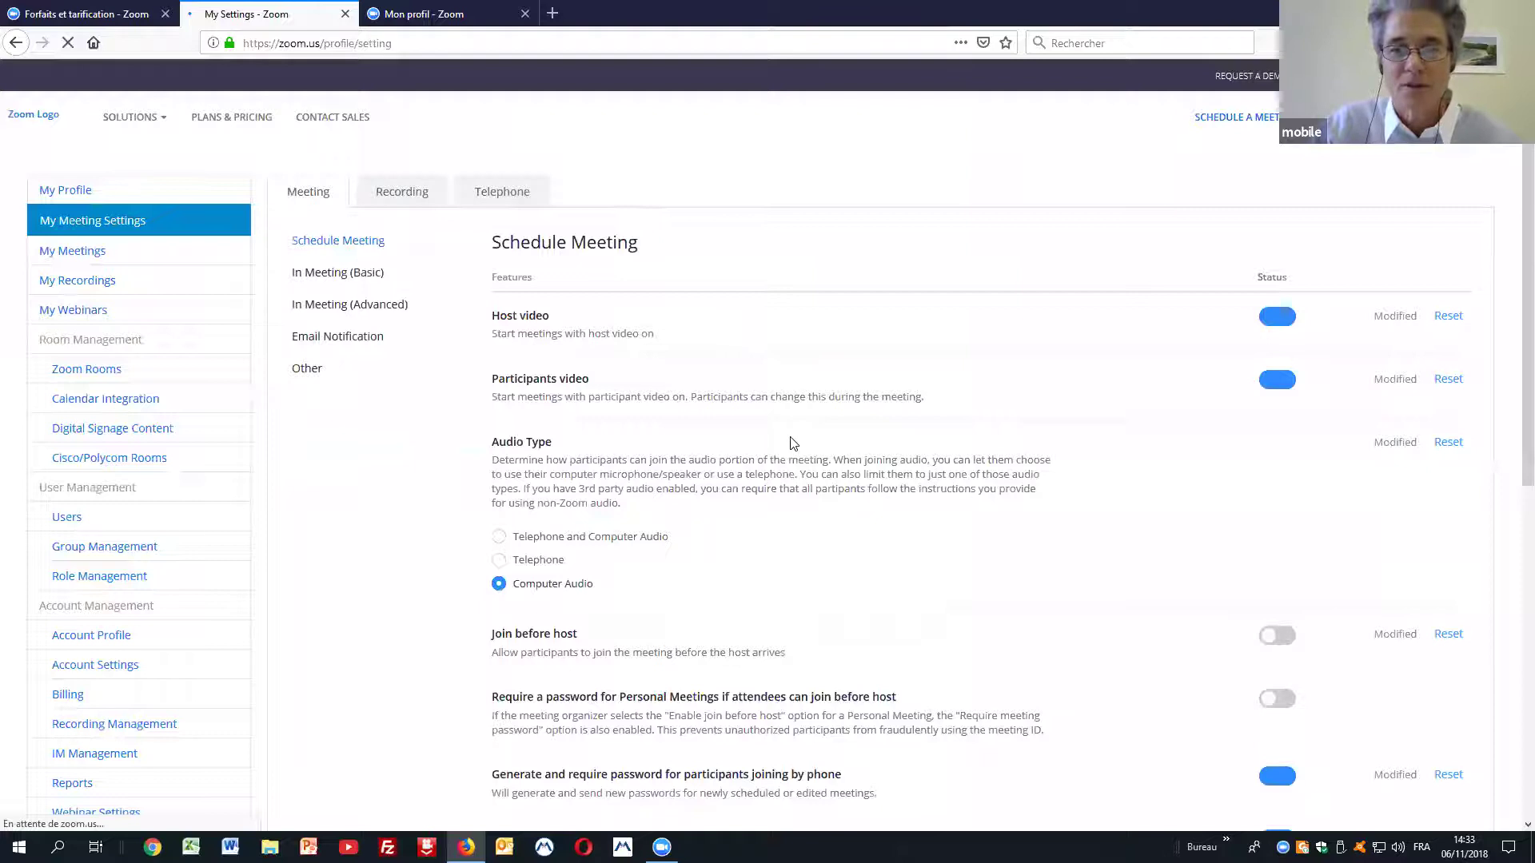
Step: Review the remaining Schedule Meeting settings and the In Meeting (Basic) options for encryption, chat and file transfer
{"action": "scroll", "coordinate": [784, 508], "scroll_direction": "down", "scroll_amount": 3}
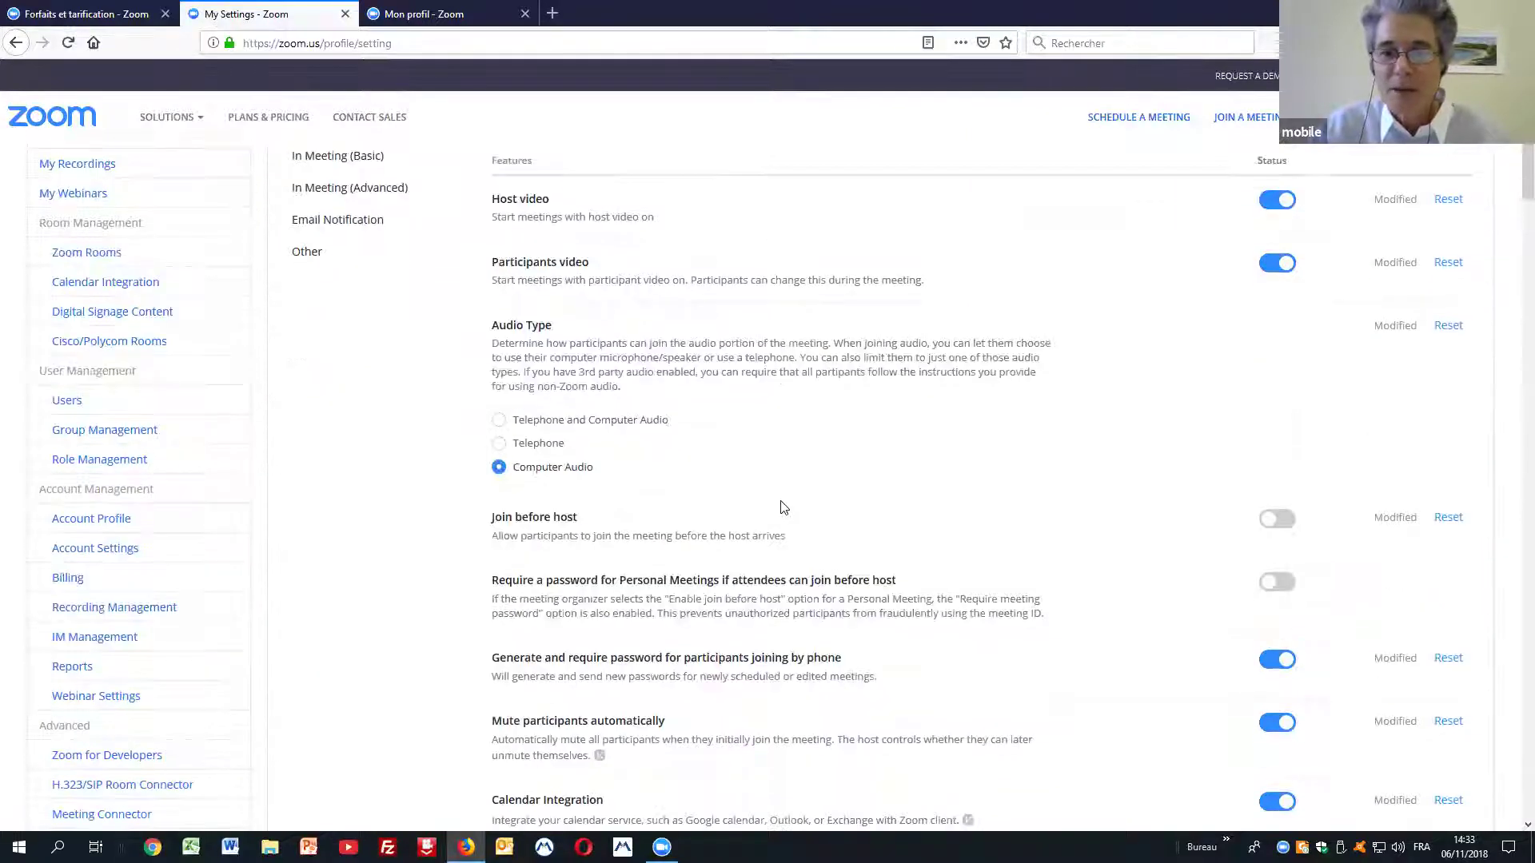
{"action": "scroll", "coordinate": [783, 508], "scroll_direction": "down", "scroll_amount": 3}
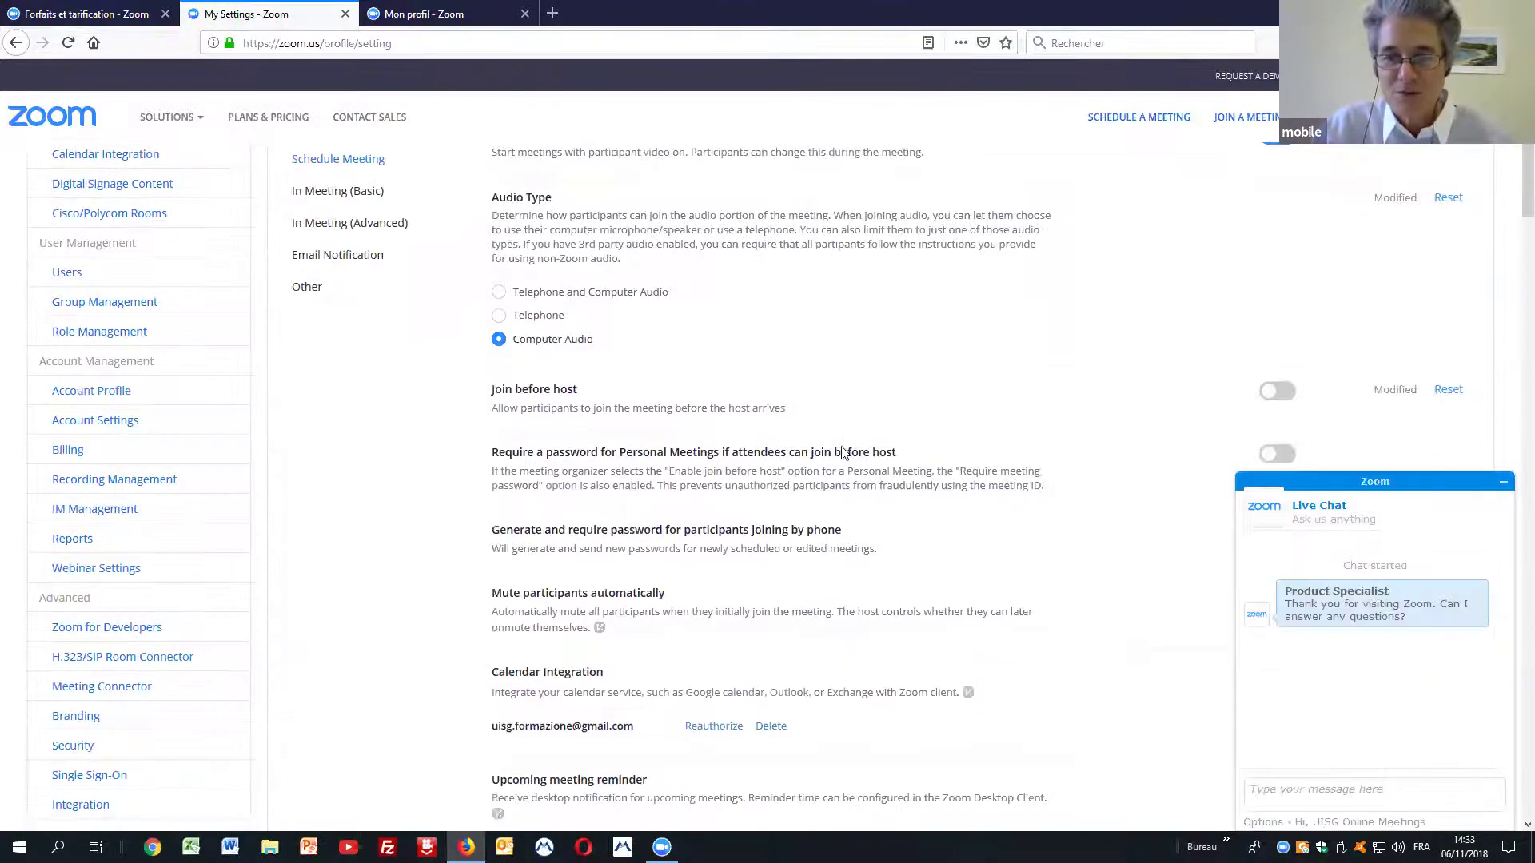
{"action": "scroll", "coordinate": [781, 499], "scroll_direction": "down", "scroll_amount": 1}
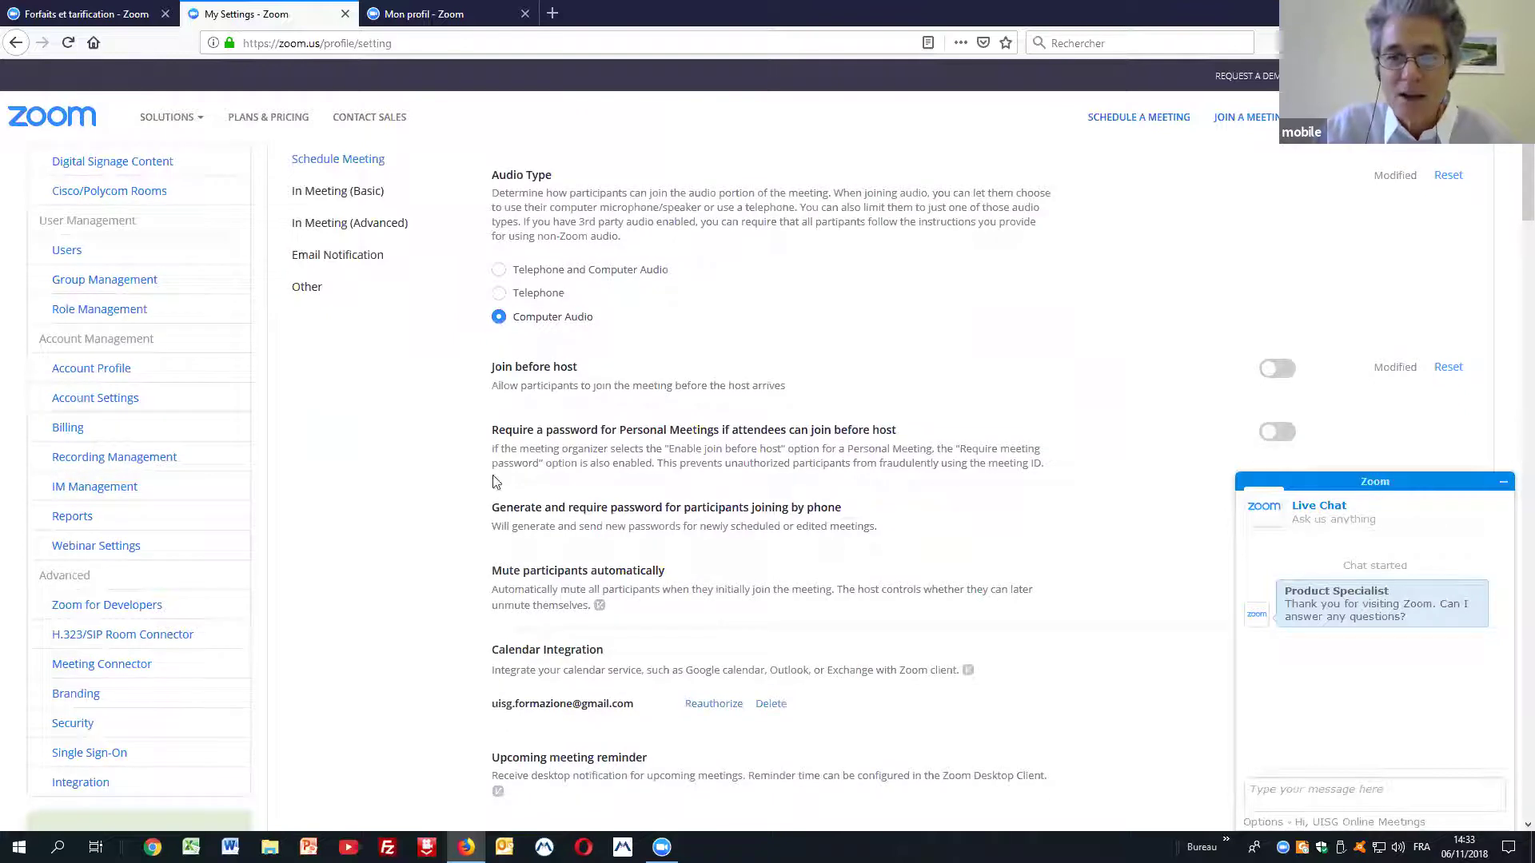
{"action": "scroll", "coordinate": [649, 494], "scroll_direction": "down", "scroll_amount": 1}
{"action": "scroll", "coordinate": [639, 499], "scroll_direction": "down", "scroll_amount": 5}
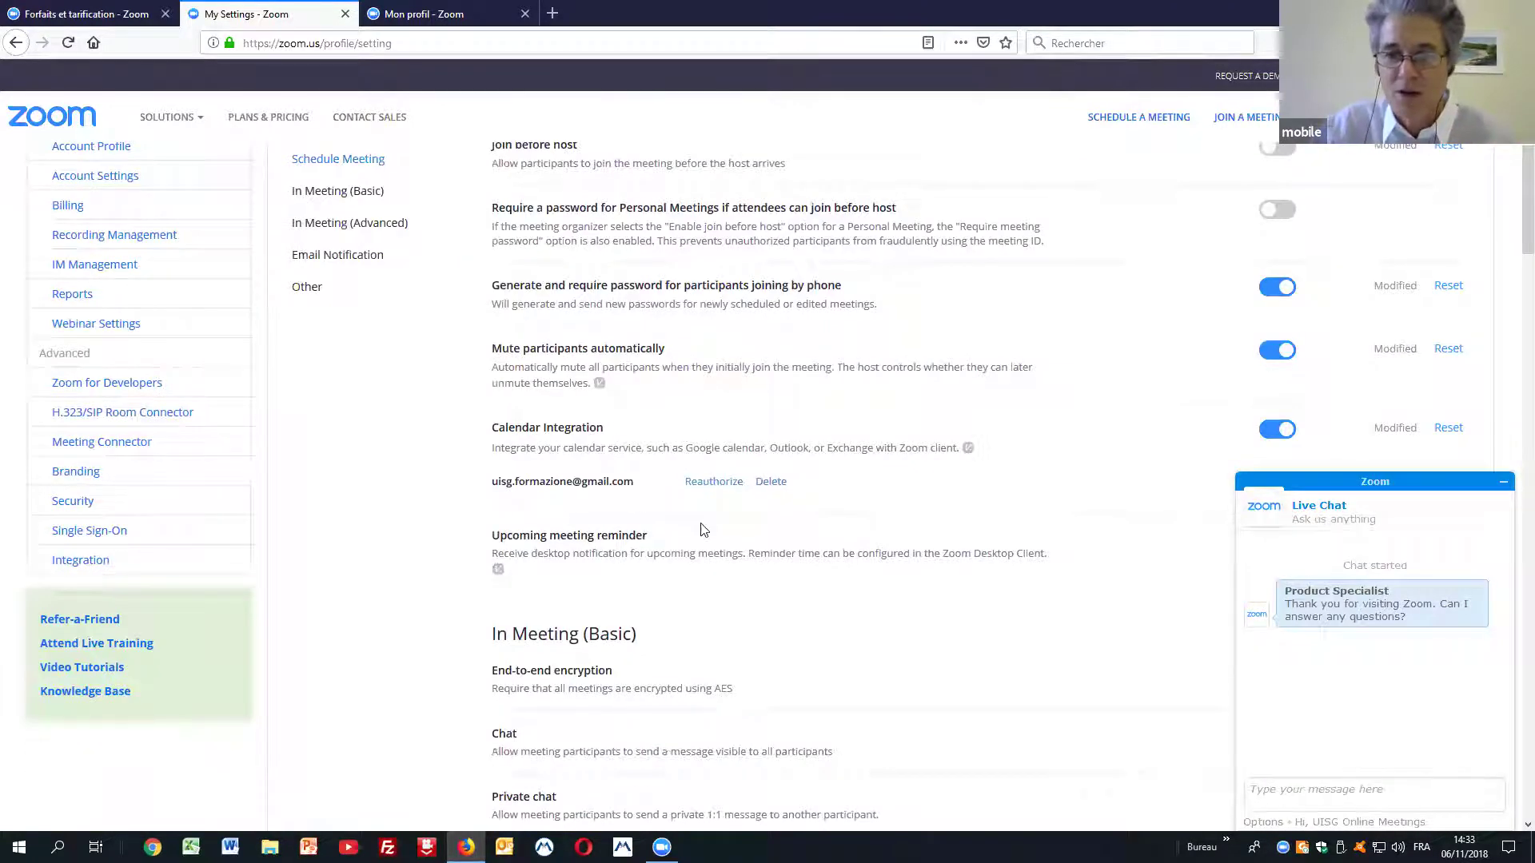
{"action": "scroll", "coordinate": [759, 537], "scroll_direction": "down", "scroll_amount": 1}
{"action": "scroll", "coordinate": [447, 416], "scroll_direction": "down", "scroll_amount": 4}
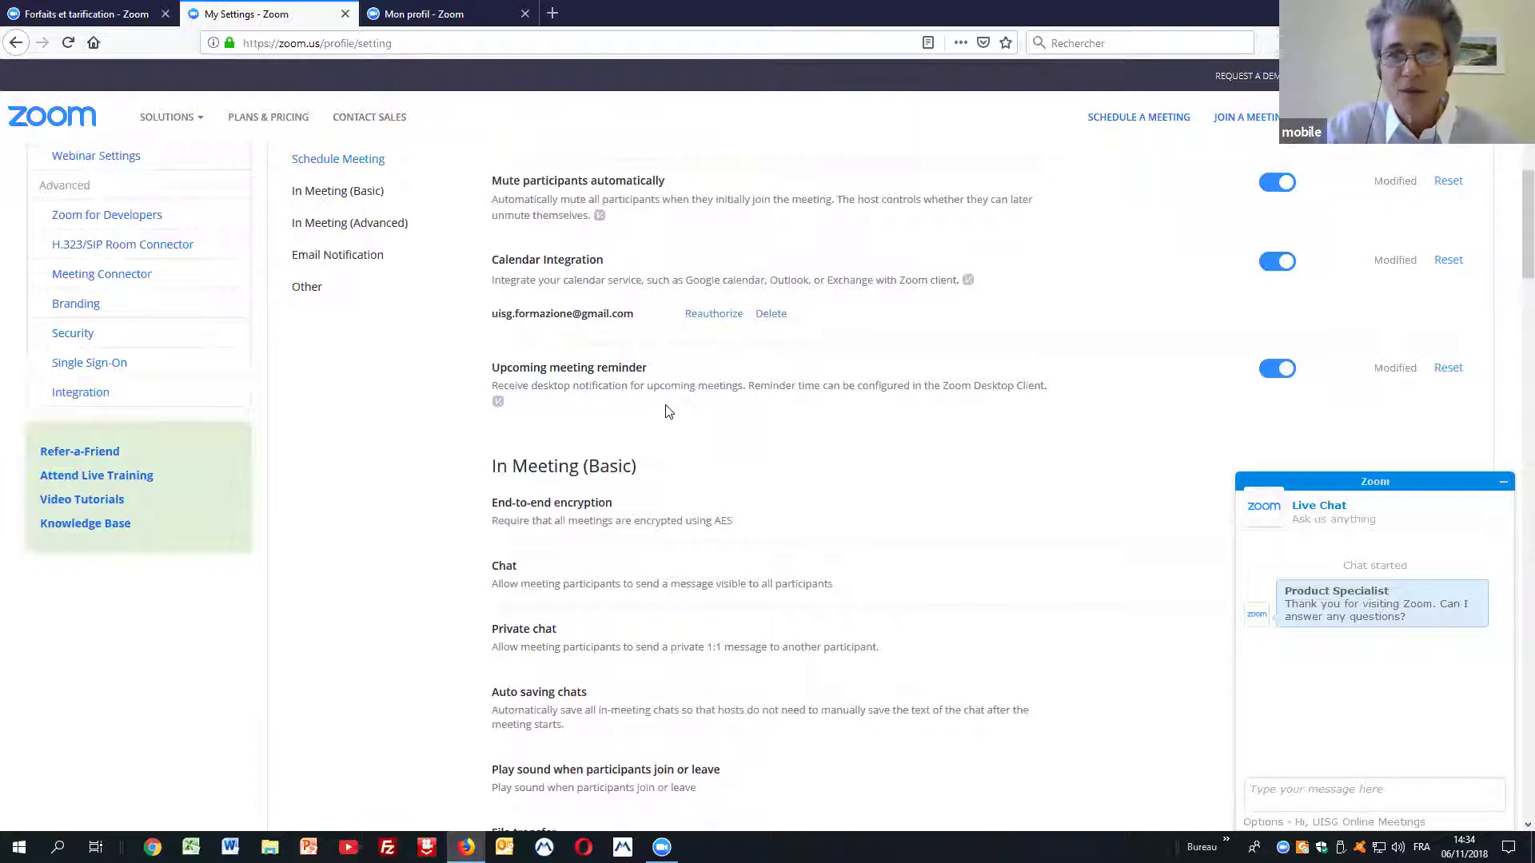
{"action": "scroll", "coordinate": [669, 411], "scroll_direction": "down", "scroll_amount": 1}
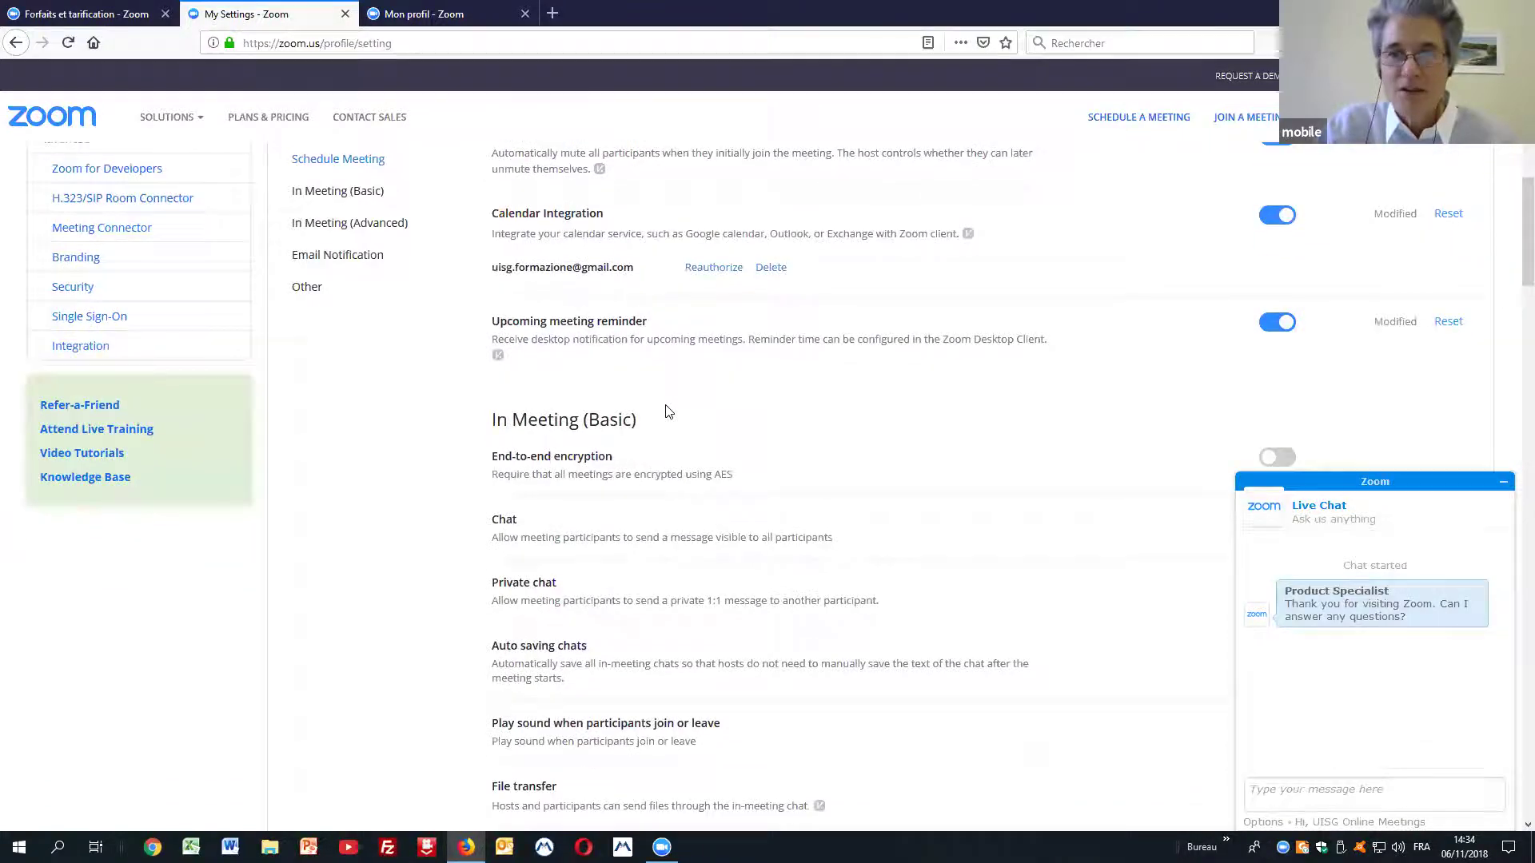
{"action": "scroll", "coordinate": [714, 377], "scroll_direction": "down", "scroll_amount": 1}
{"action": "scroll", "coordinate": [734, 327], "scroll_direction": "down", "scroll_amount": 1}
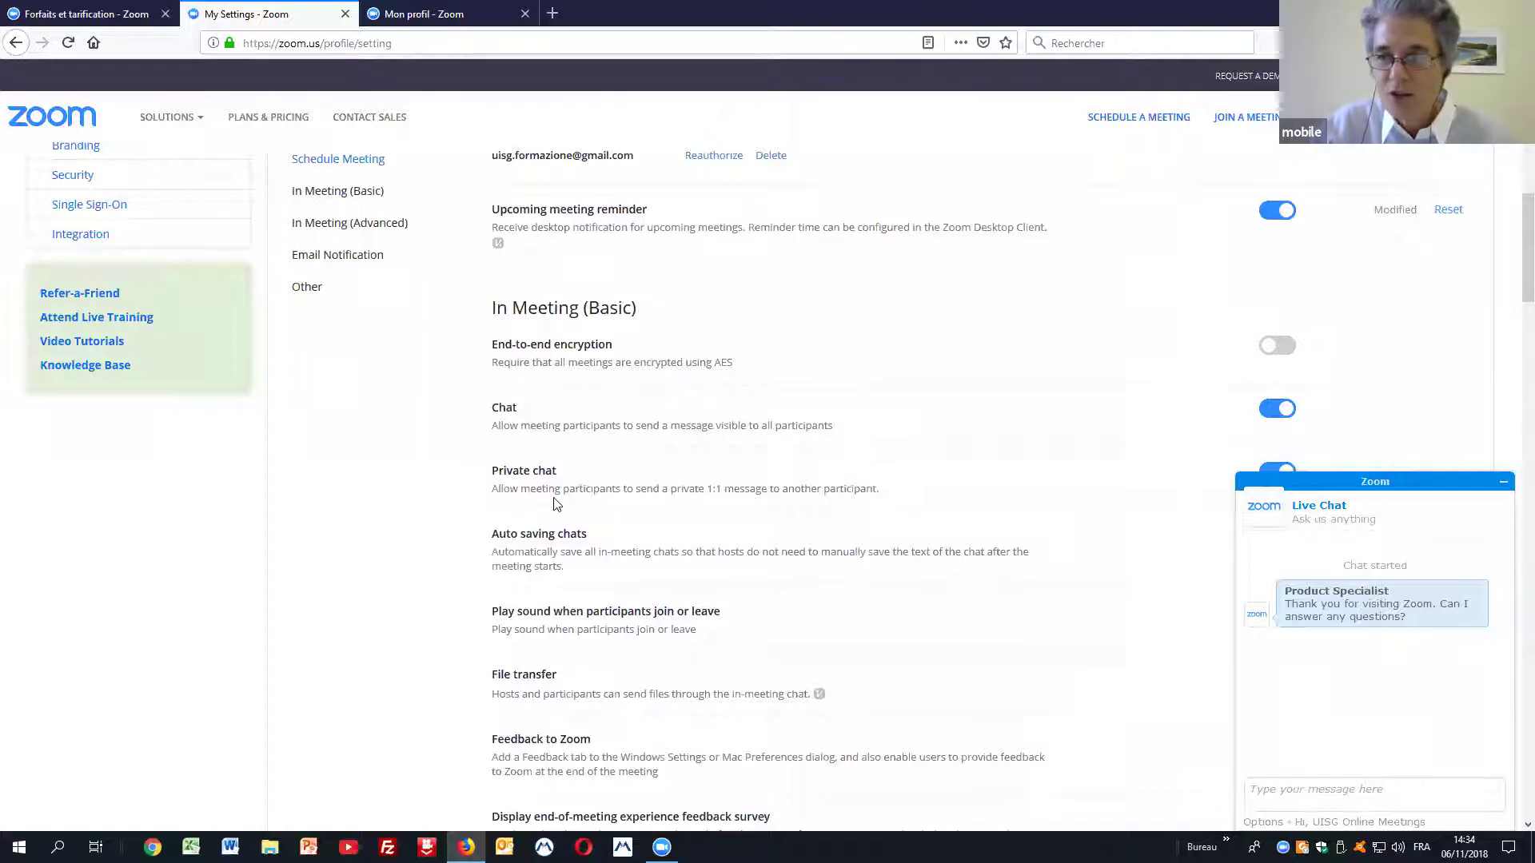
Step: Minimize the Live Chat window to uncover the In Meeting (Basic) status switches
{"action": "left_click_drag", "start_coordinate": [1296, 484], "coordinate": [1029, 475]}
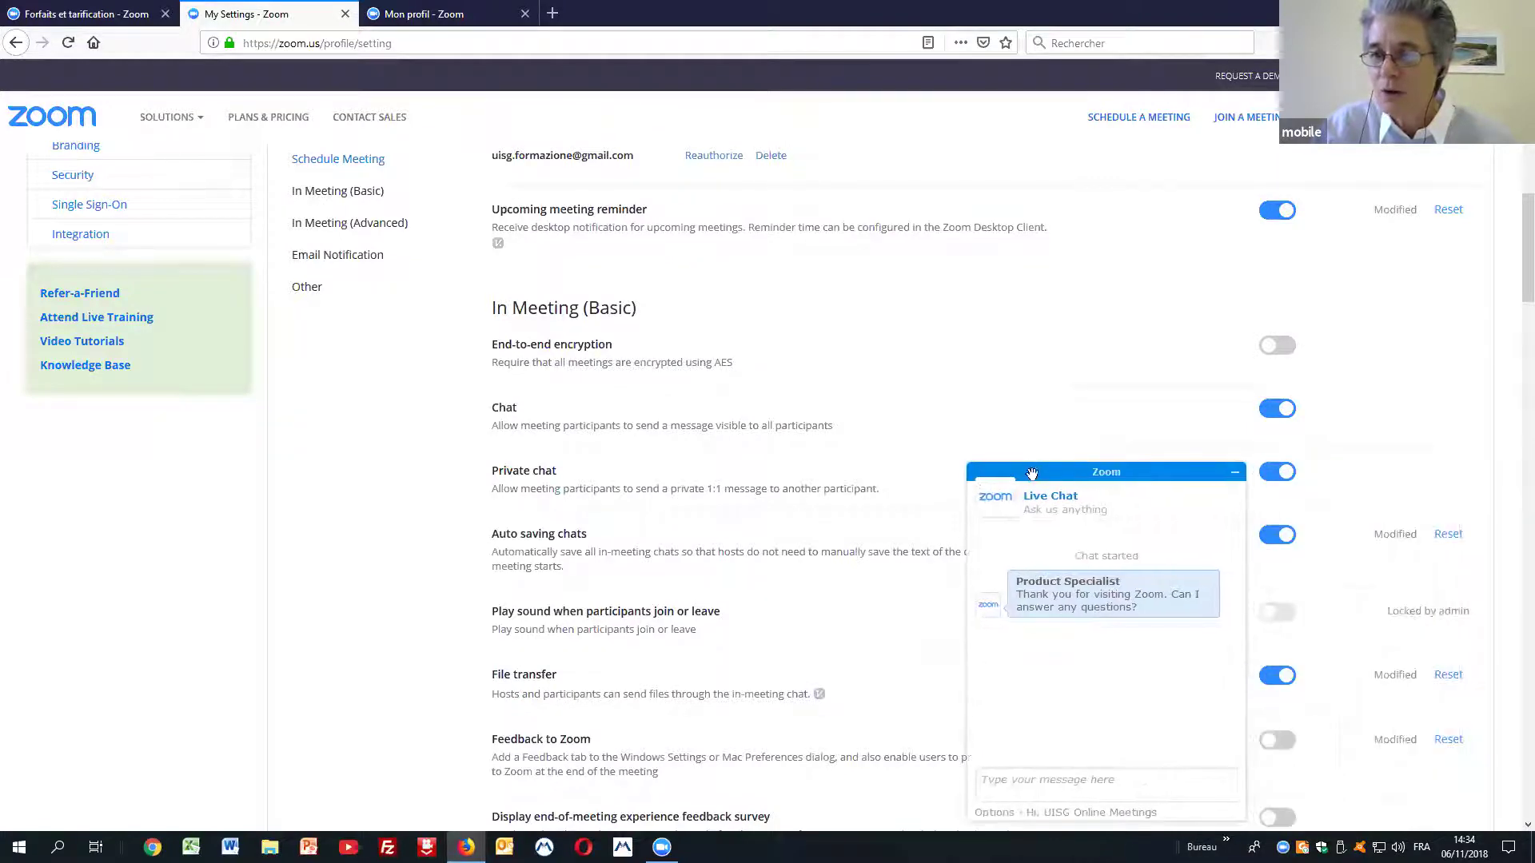
{"action": "left_click", "coordinate": [1238, 474]}
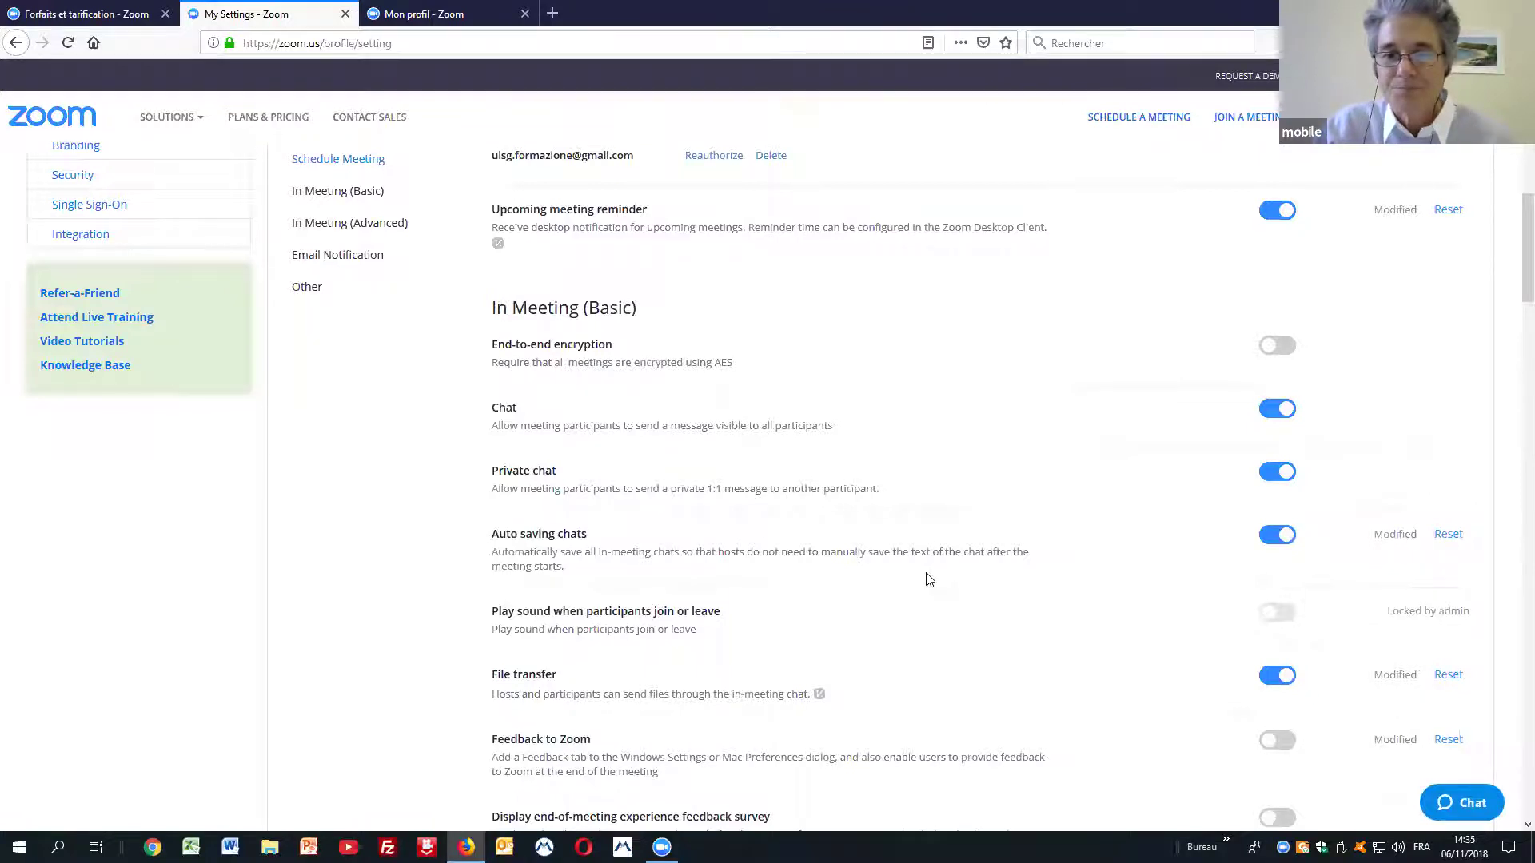
{"action": "scroll", "coordinate": [583, 469], "scroll_direction": "down", "scroll_amount": 2}
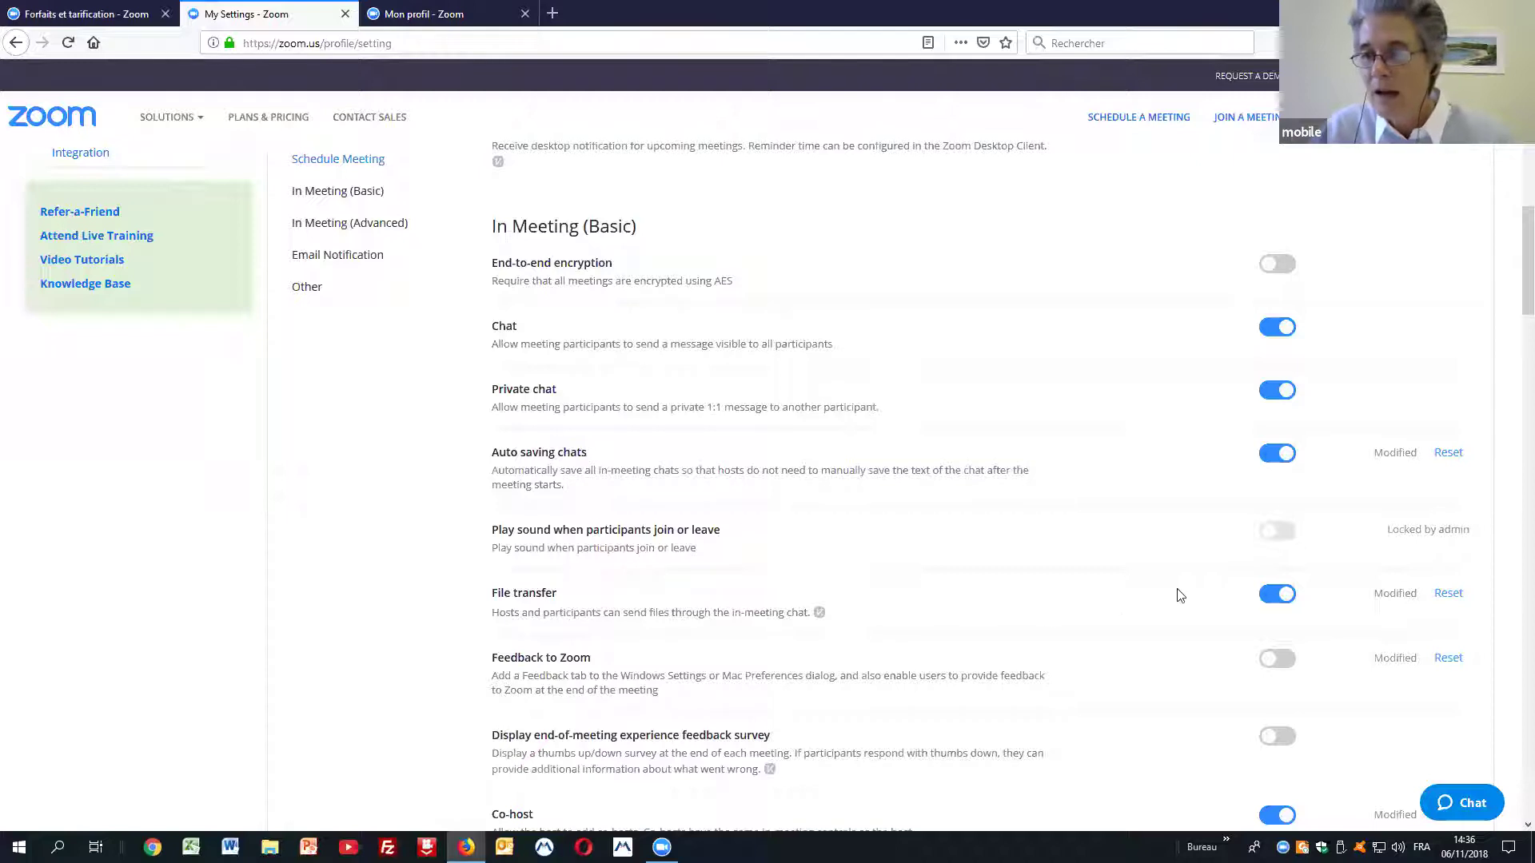
Step: Turn the File transfer setting off and back on under In Meeting (Basic)
{"action": "left_click", "coordinate": [1271, 596]}
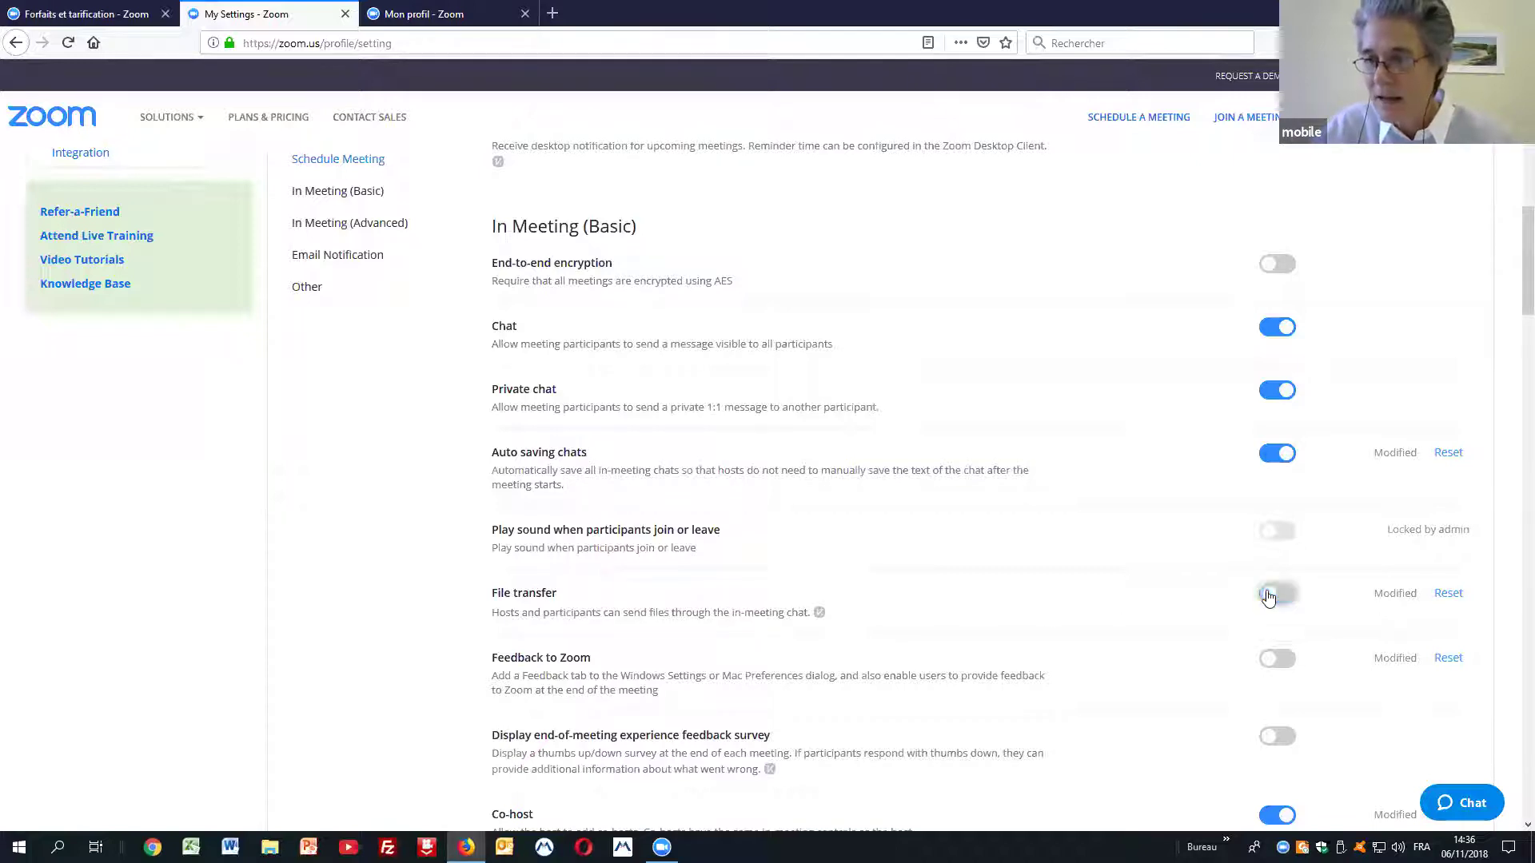
{"action": "left_click", "coordinate": [1289, 598]}
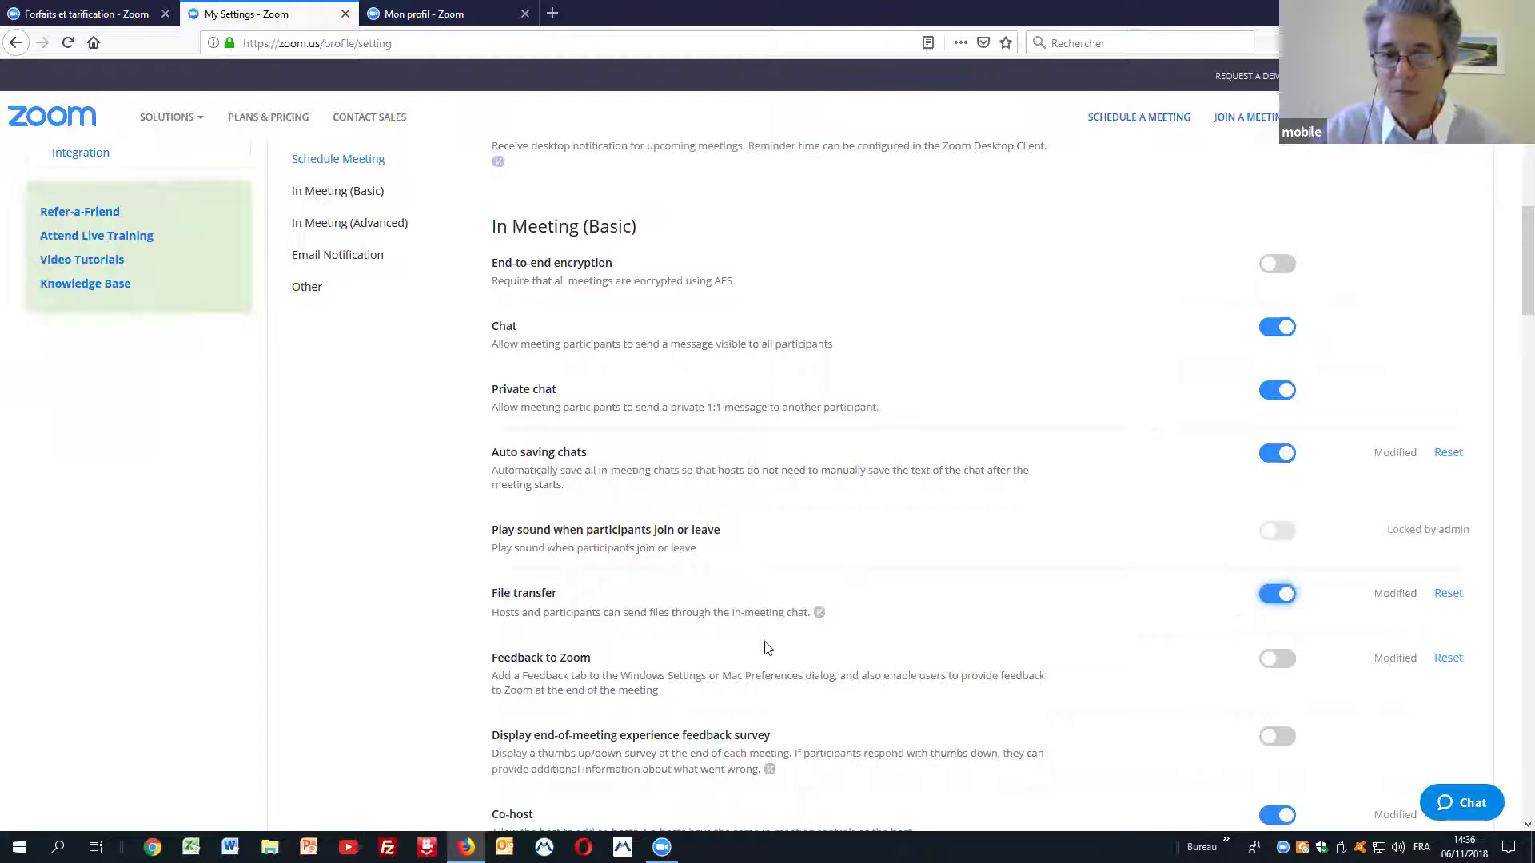
Step: Try to turn on the Display end-of-meeting experience feedback survey setting and dismiss the notice below it
{"action": "scroll", "coordinate": [779, 638], "scroll_direction": "down", "scroll_amount": 3}
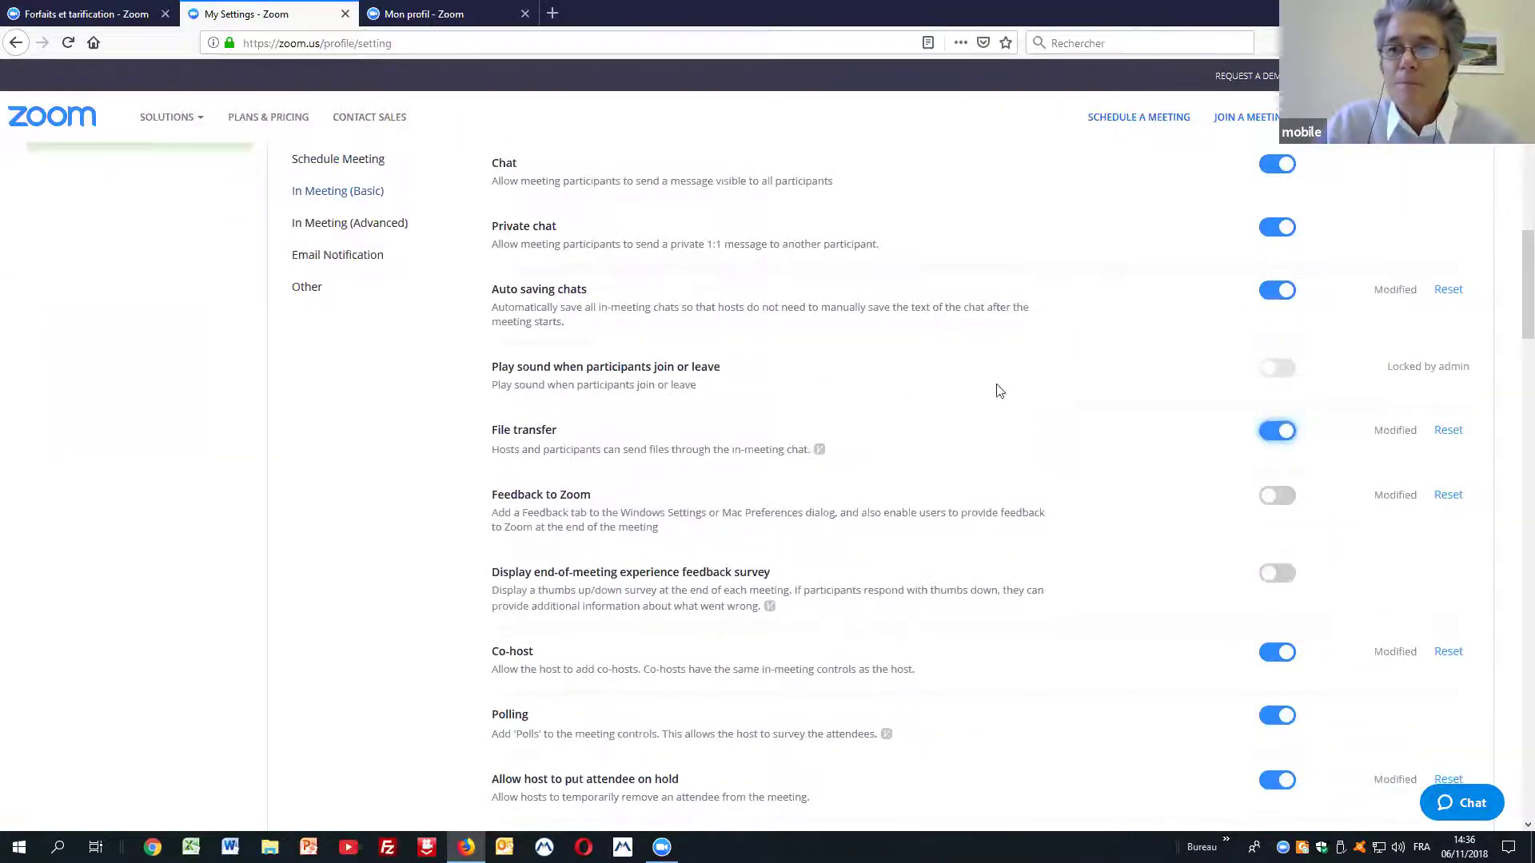
{"action": "scroll", "coordinate": [779, 436], "scroll_direction": "down", "scroll_amount": 1}
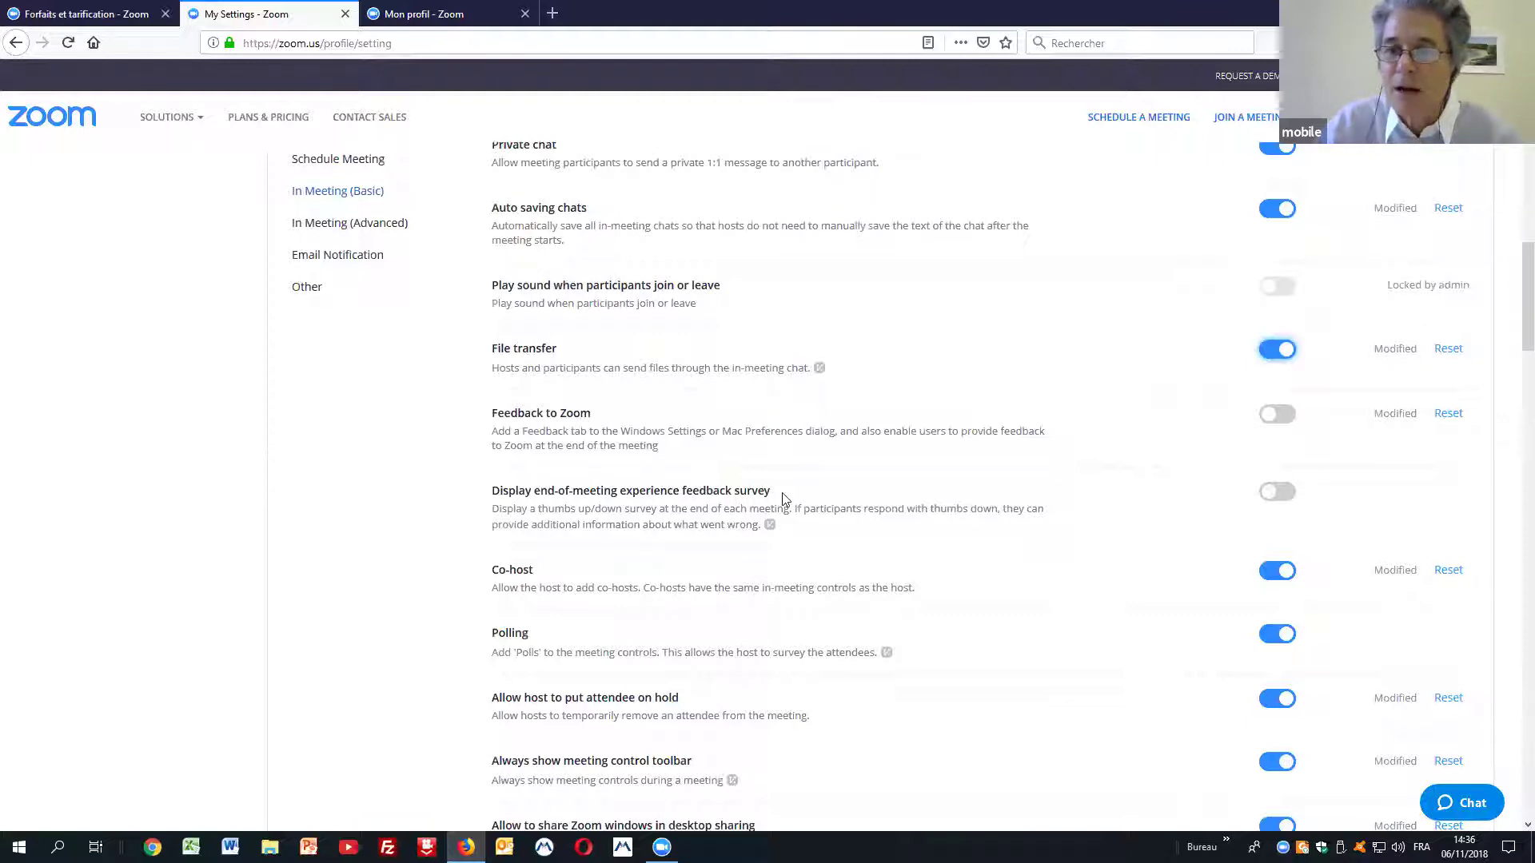
{"action": "left_click", "coordinate": [1294, 498]}
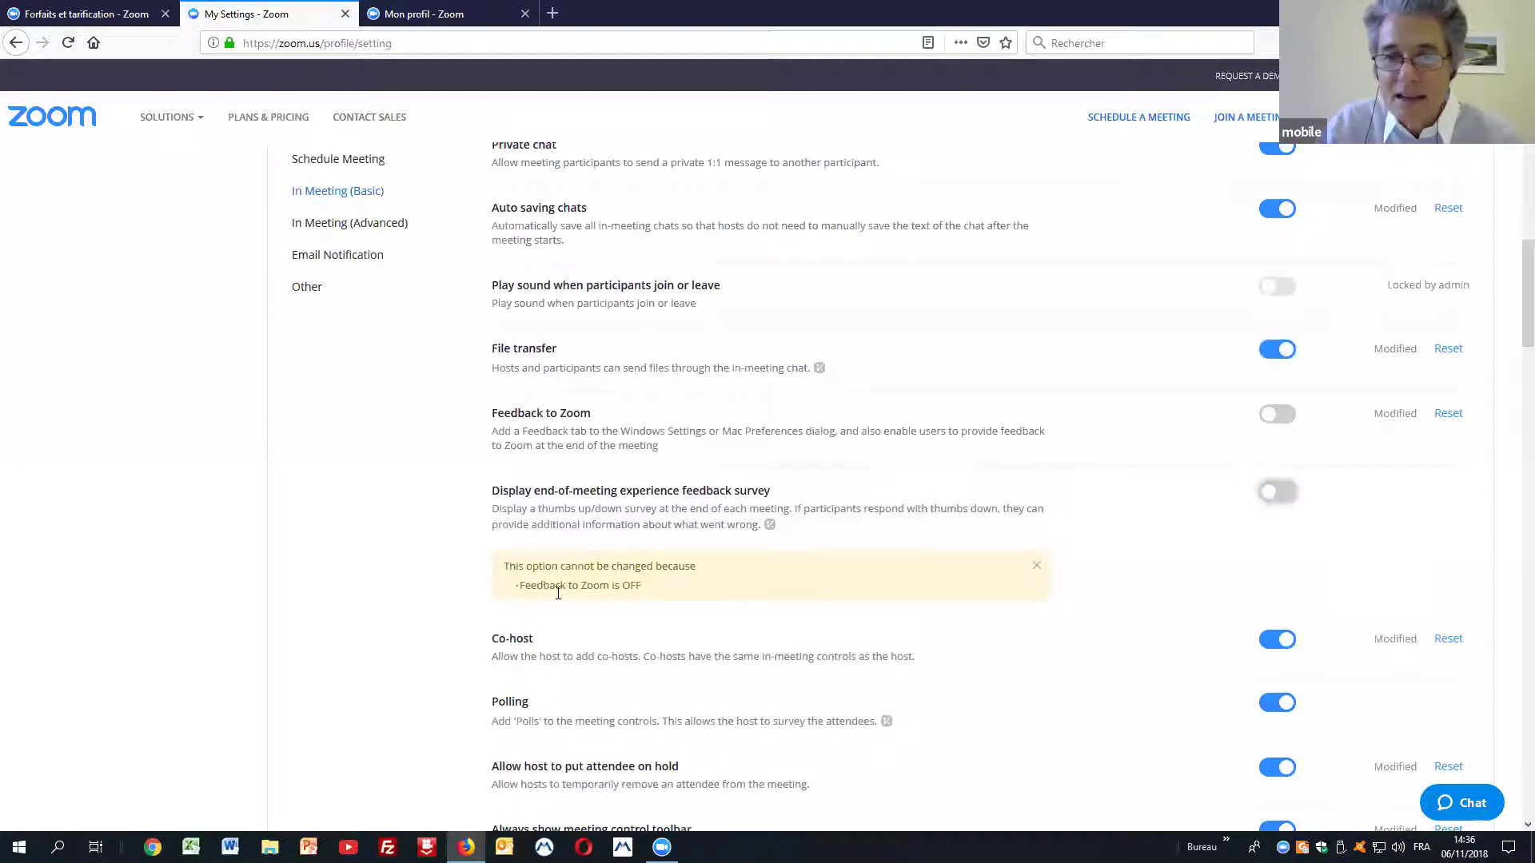
{"action": "left_click", "coordinate": [1282, 497]}
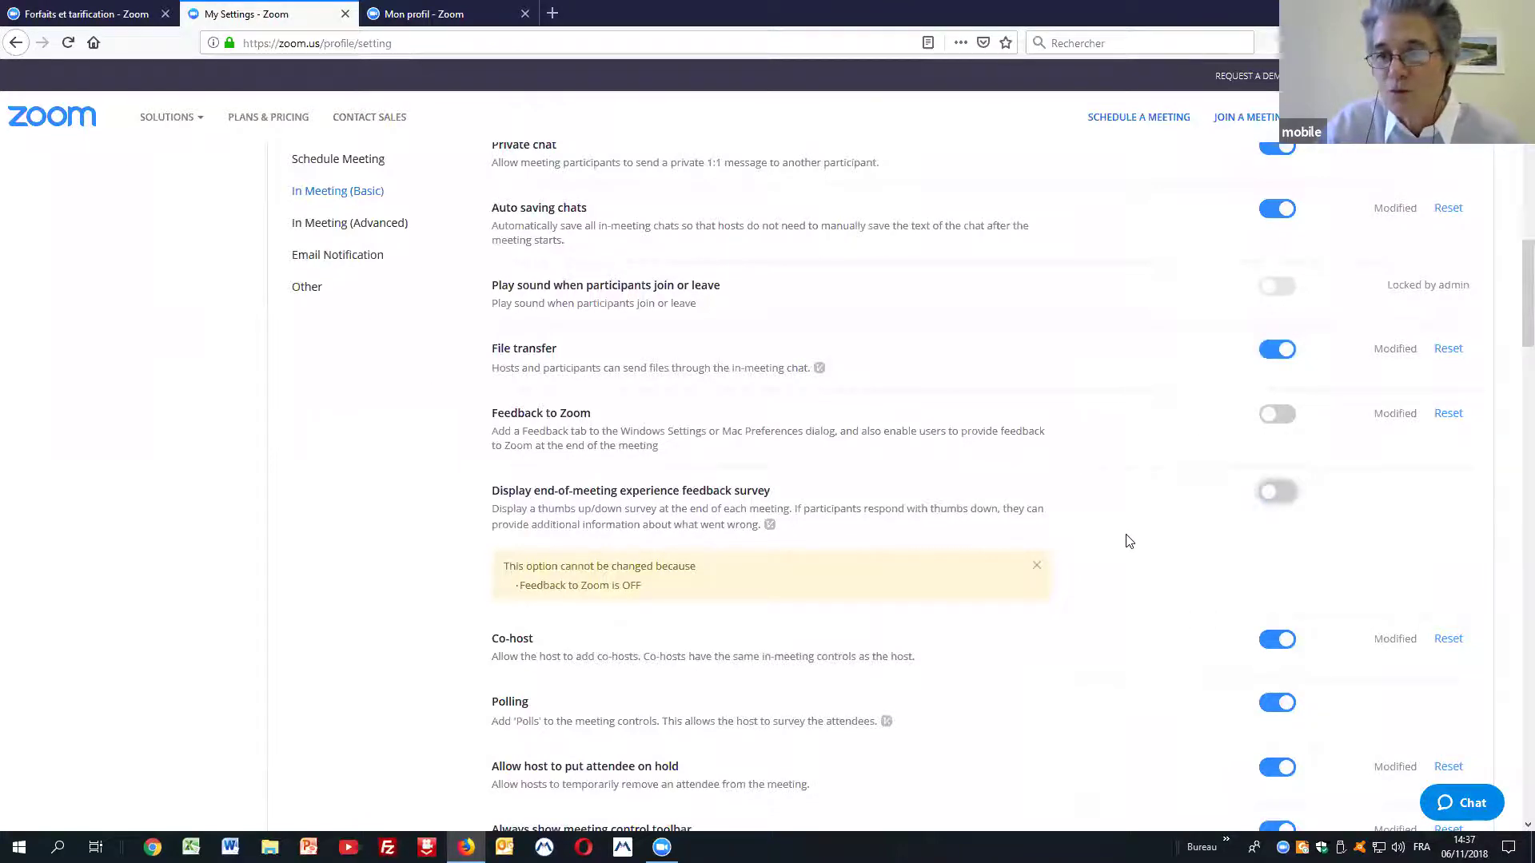
{"action": "left_click", "coordinate": [1037, 566]}
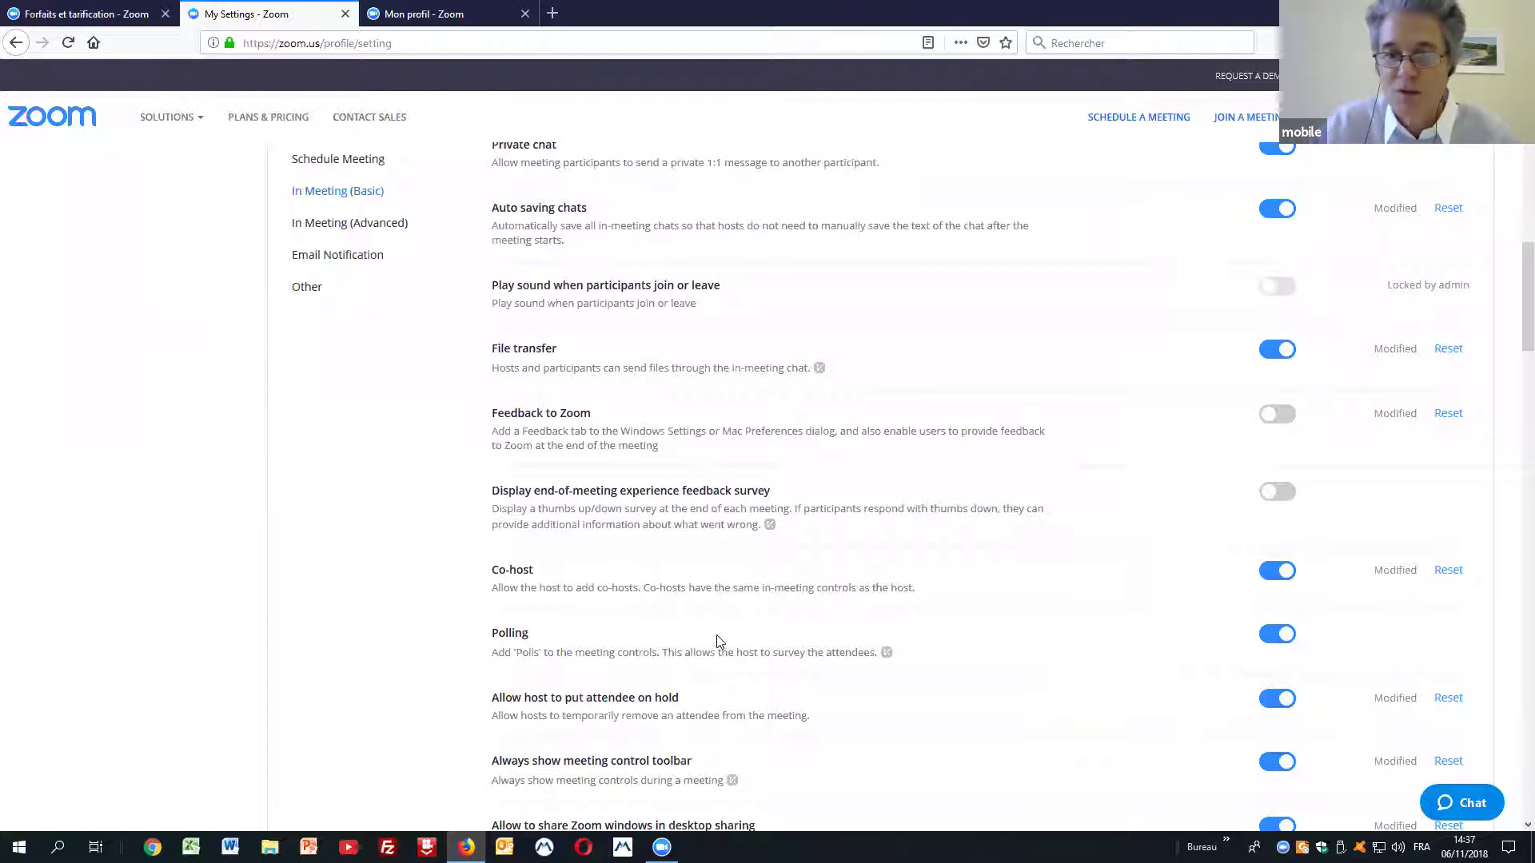
Step: Review the remaining In Meeting (Basic) settings, from co-host and polling to nonverbal feedback, and the In Meeting (Advanced) settings
{"action": "scroll", "coordinate": [717, 641], "scroll_direction": "down", "scroll_amount": 4}
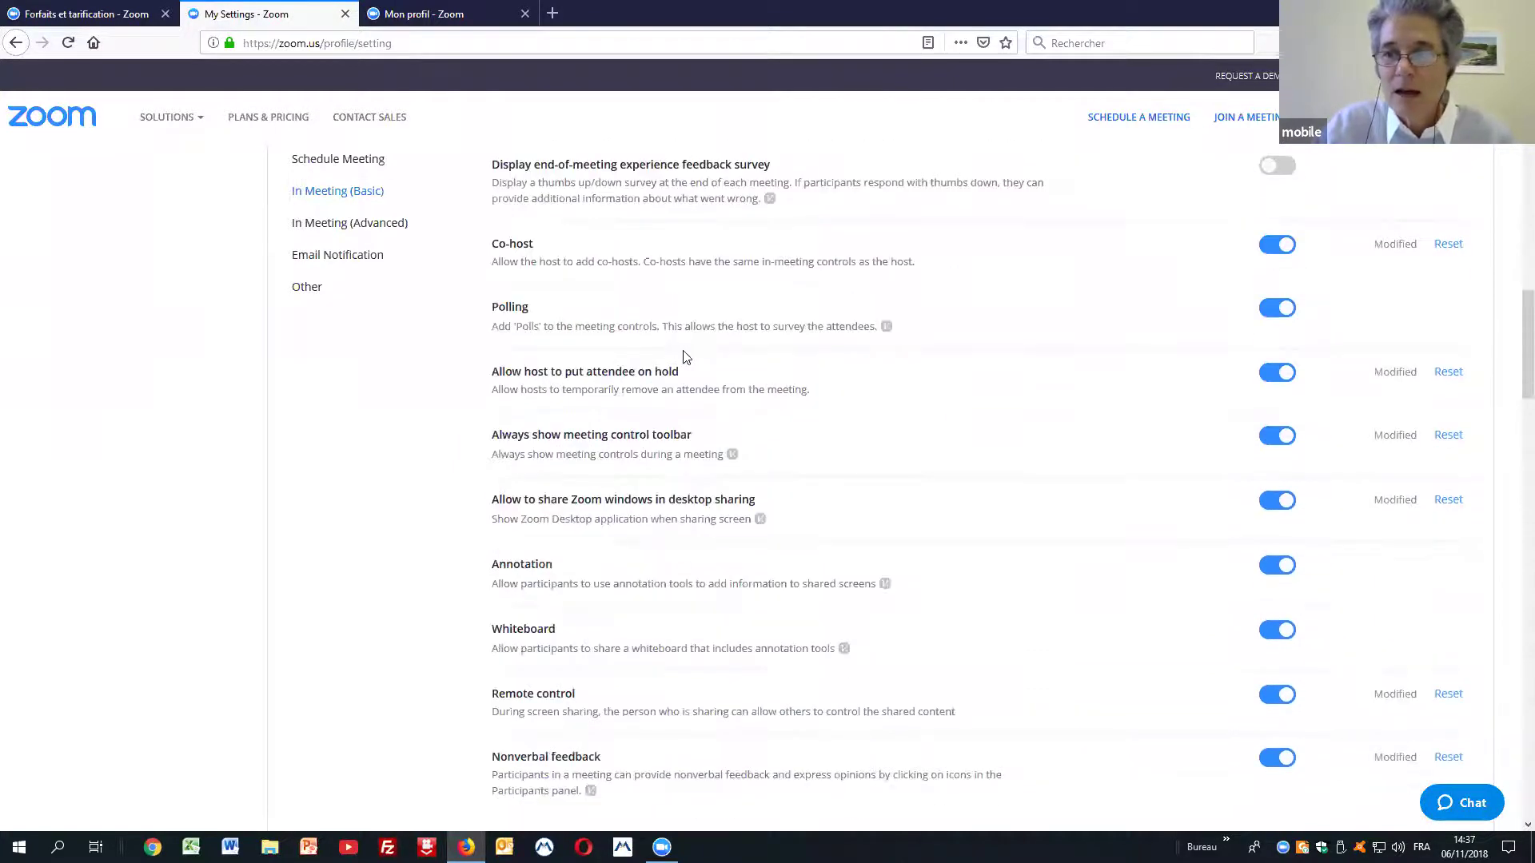
{"action": "scroll", "coordinate": [668, 348], "scroll_direction": "down", "scroll_amount": 1}
{"action": "scroll", "coordinate": [527, 209], "scroll_direction": "down", "scroll_amount": 1}
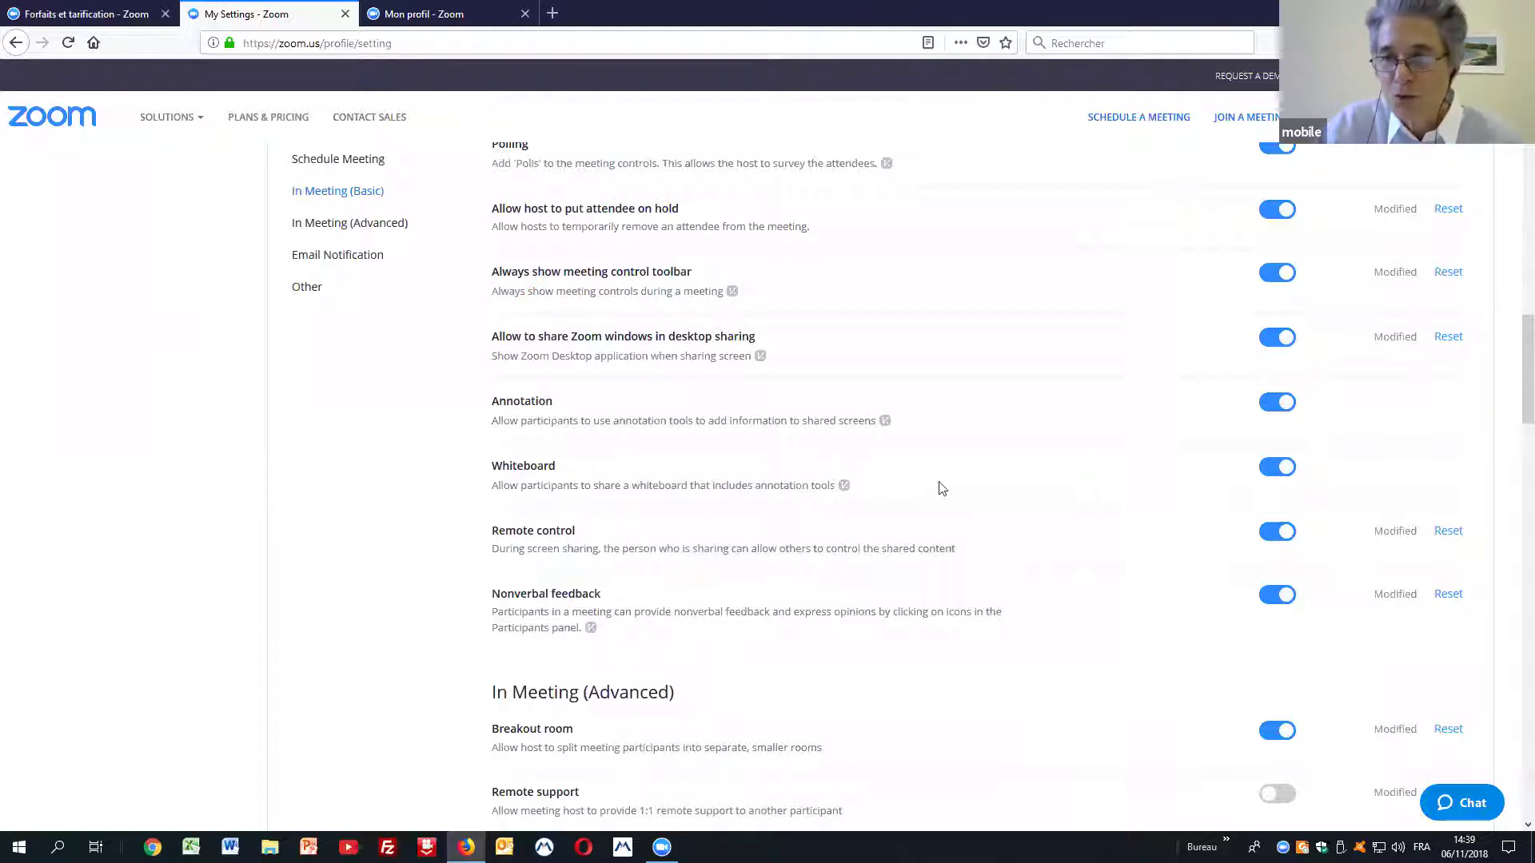
{"action": "scroll", "coordinate": [621, 546], "scroll_direction": "down", "scroll_amount": 2}
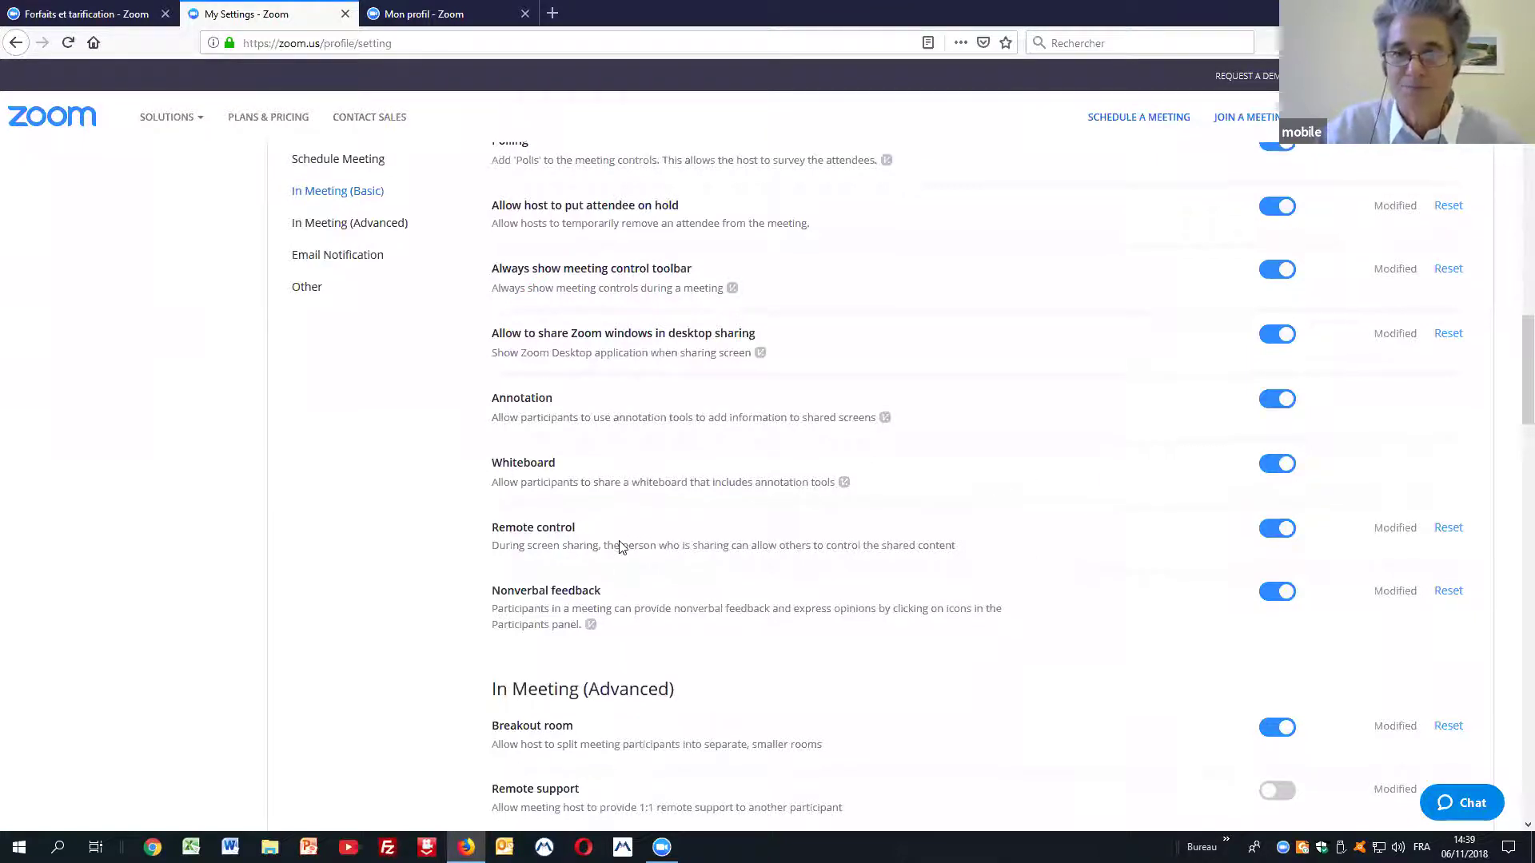
{"action": "scroll", "coordinate": [620, 546], "scroll_direction": "down", "scroll_amount": 3}
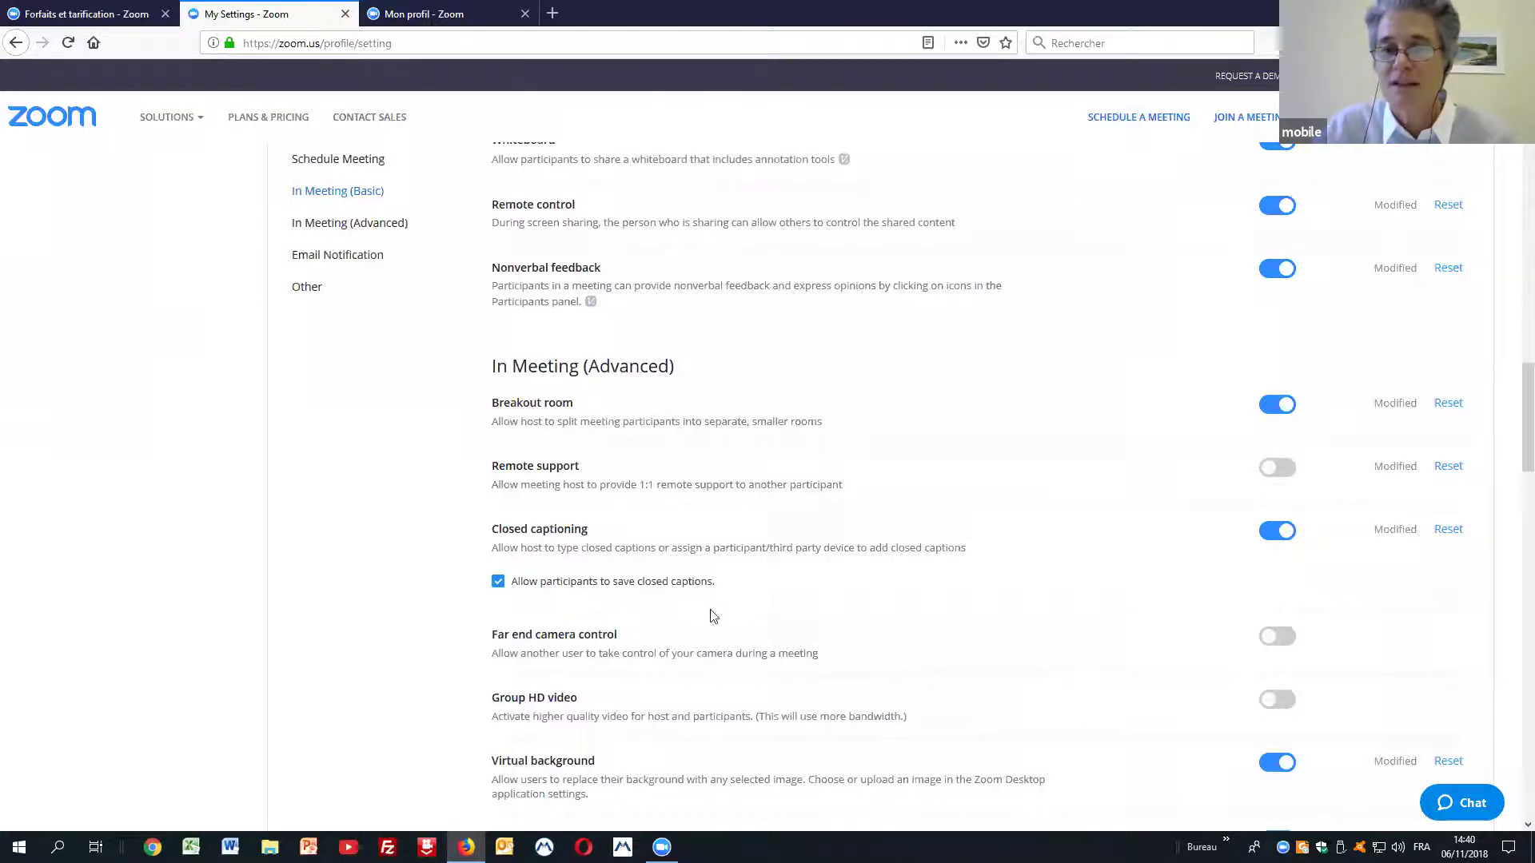
{"action": "scroll", "coordinate": [793, 576], "scroll_direction": "down", "scroll_amount": 1}
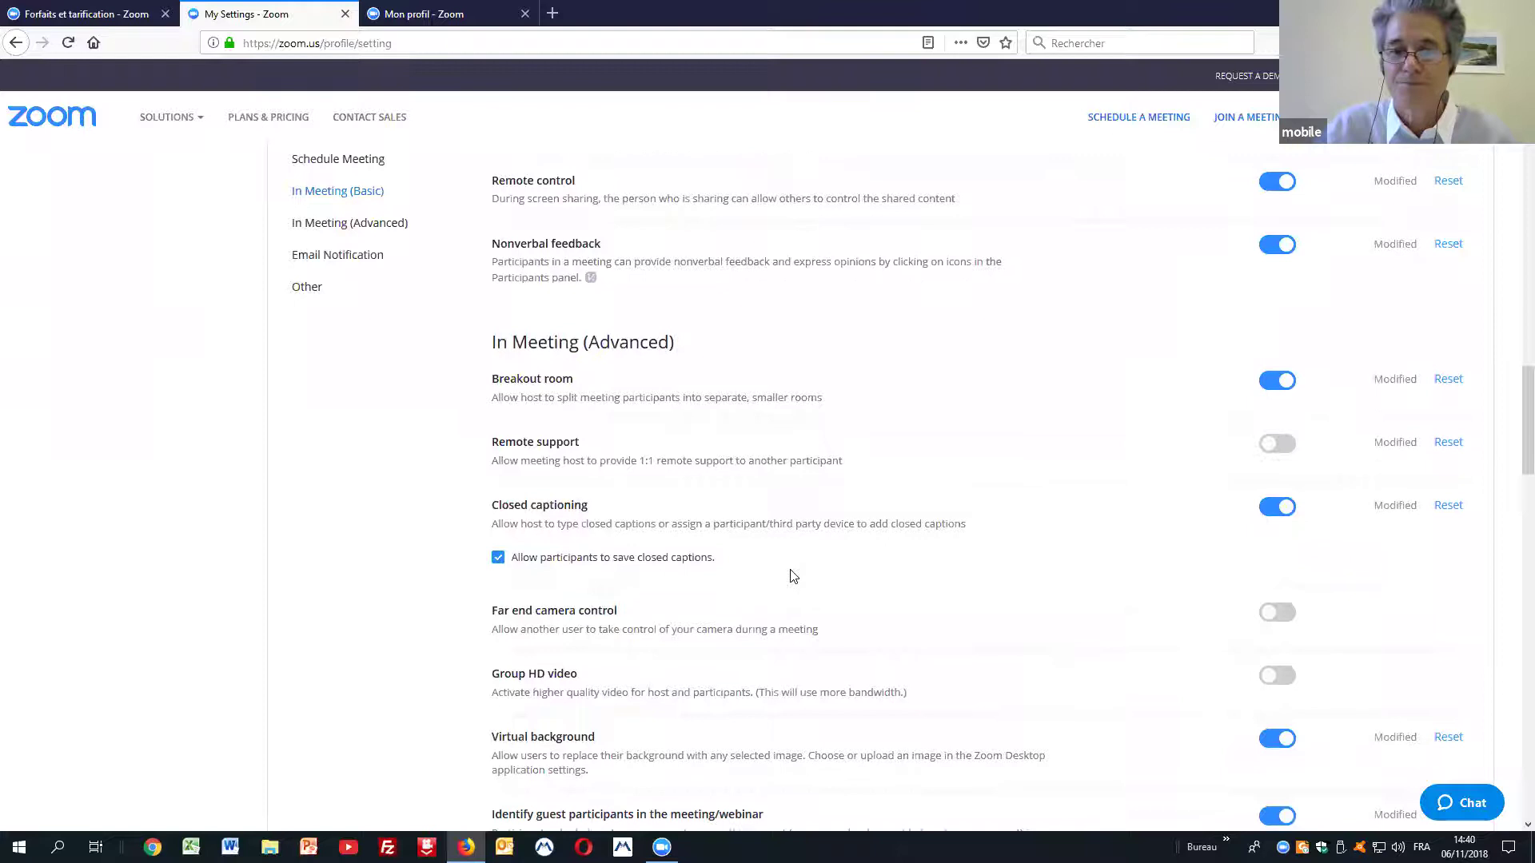
{"action": "scroll", "coordinate": [793, 576], "scroll_direction": "down", "scroll_amount": 3}
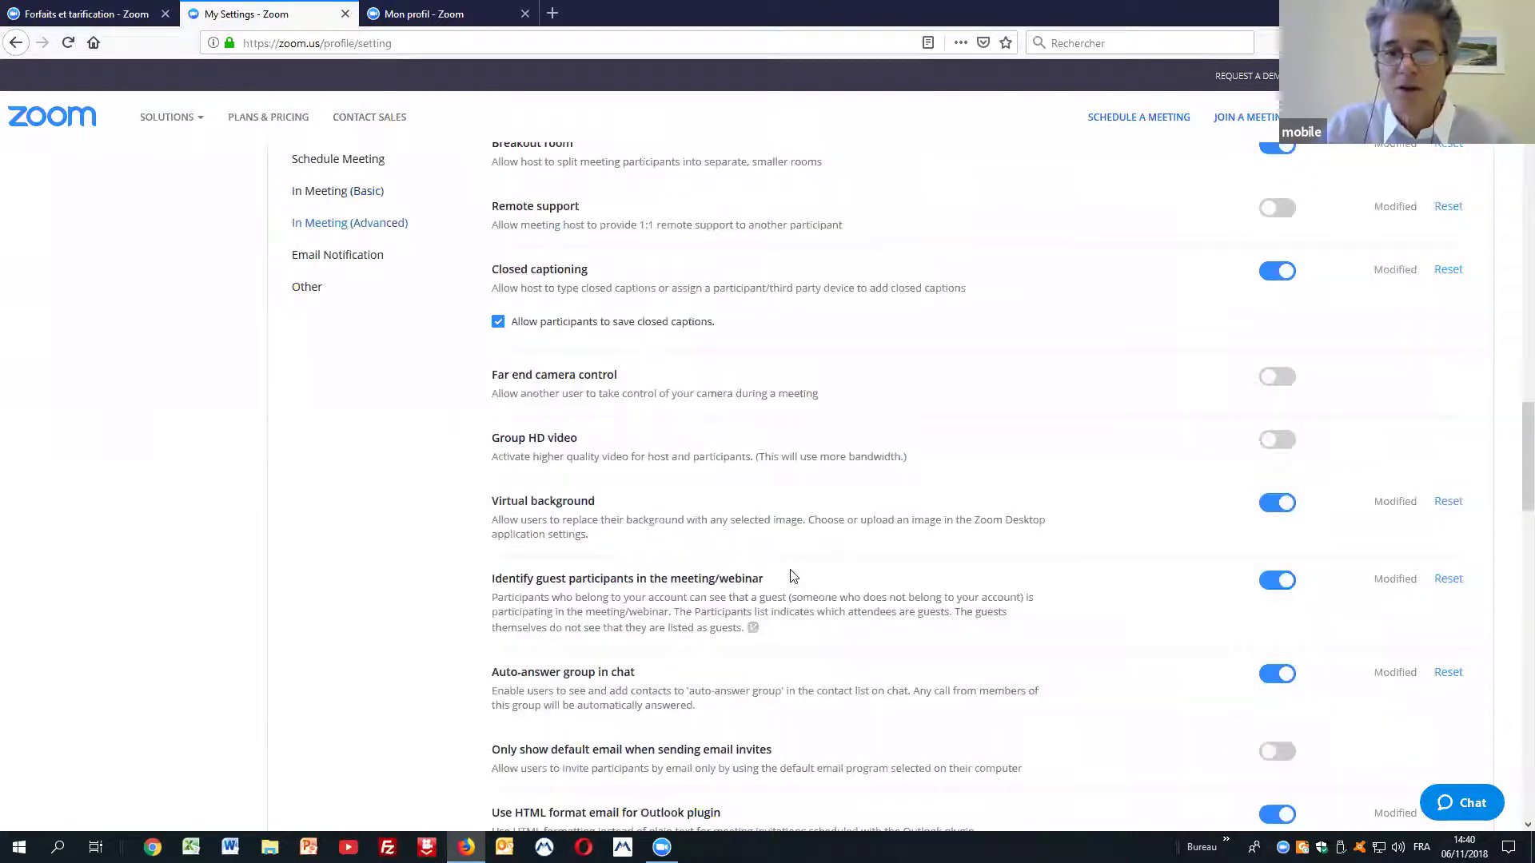
{"action": "scroll", "coordinate": [793, 576], "scroll_direction": "down", "scroll_amount": 7}
{"action": "scroll", "coordinate": [792, 570], "scroll_direction": "up", "scroll_amount": 3}
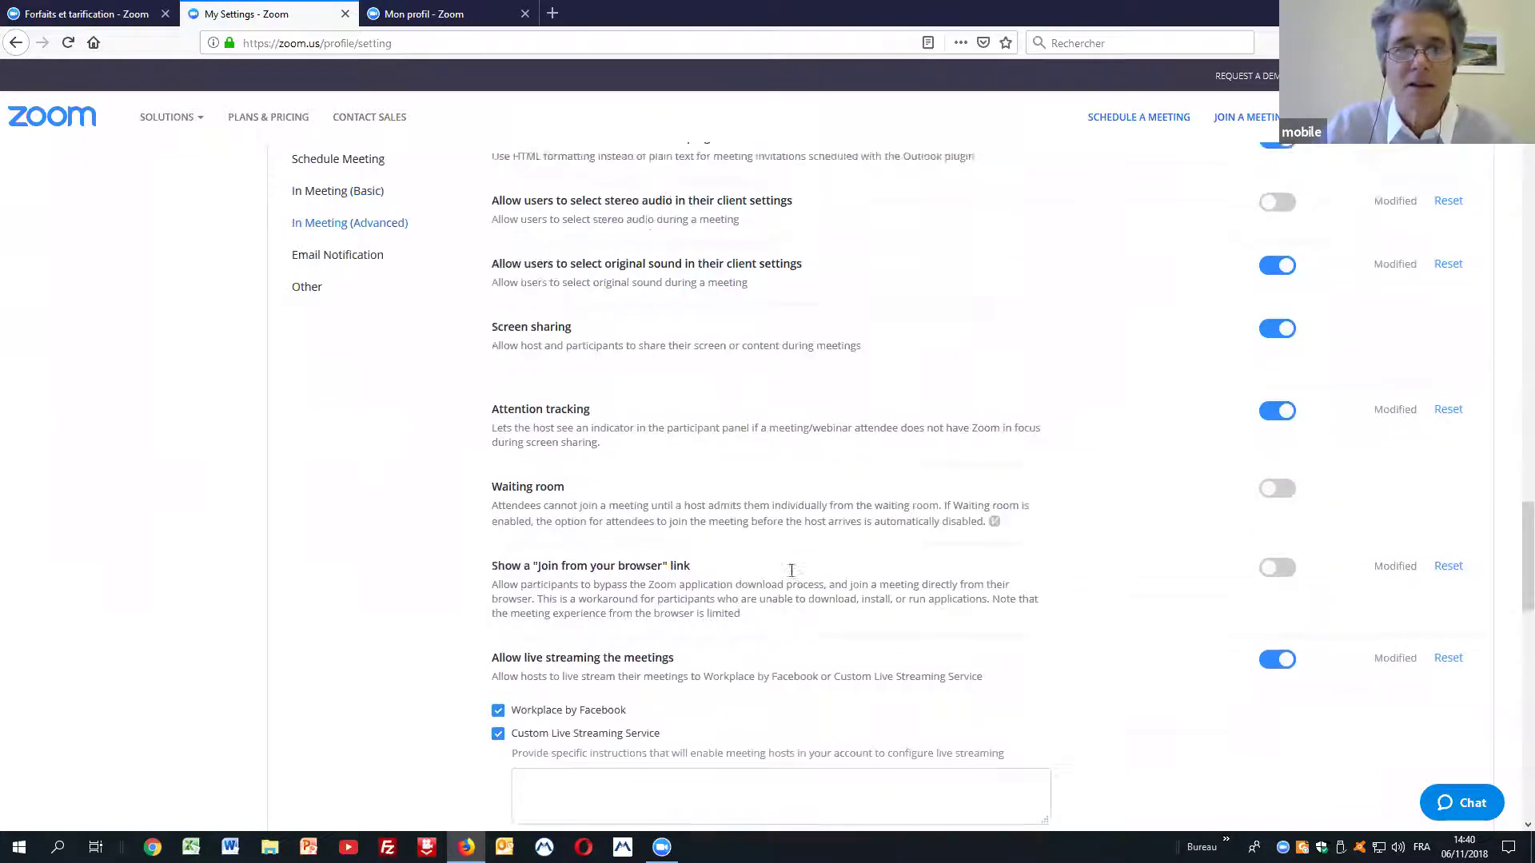
{"action": "scroll", "coordinate": [791, 570], "scroll_direction": "up", "scroll_amount": 15}
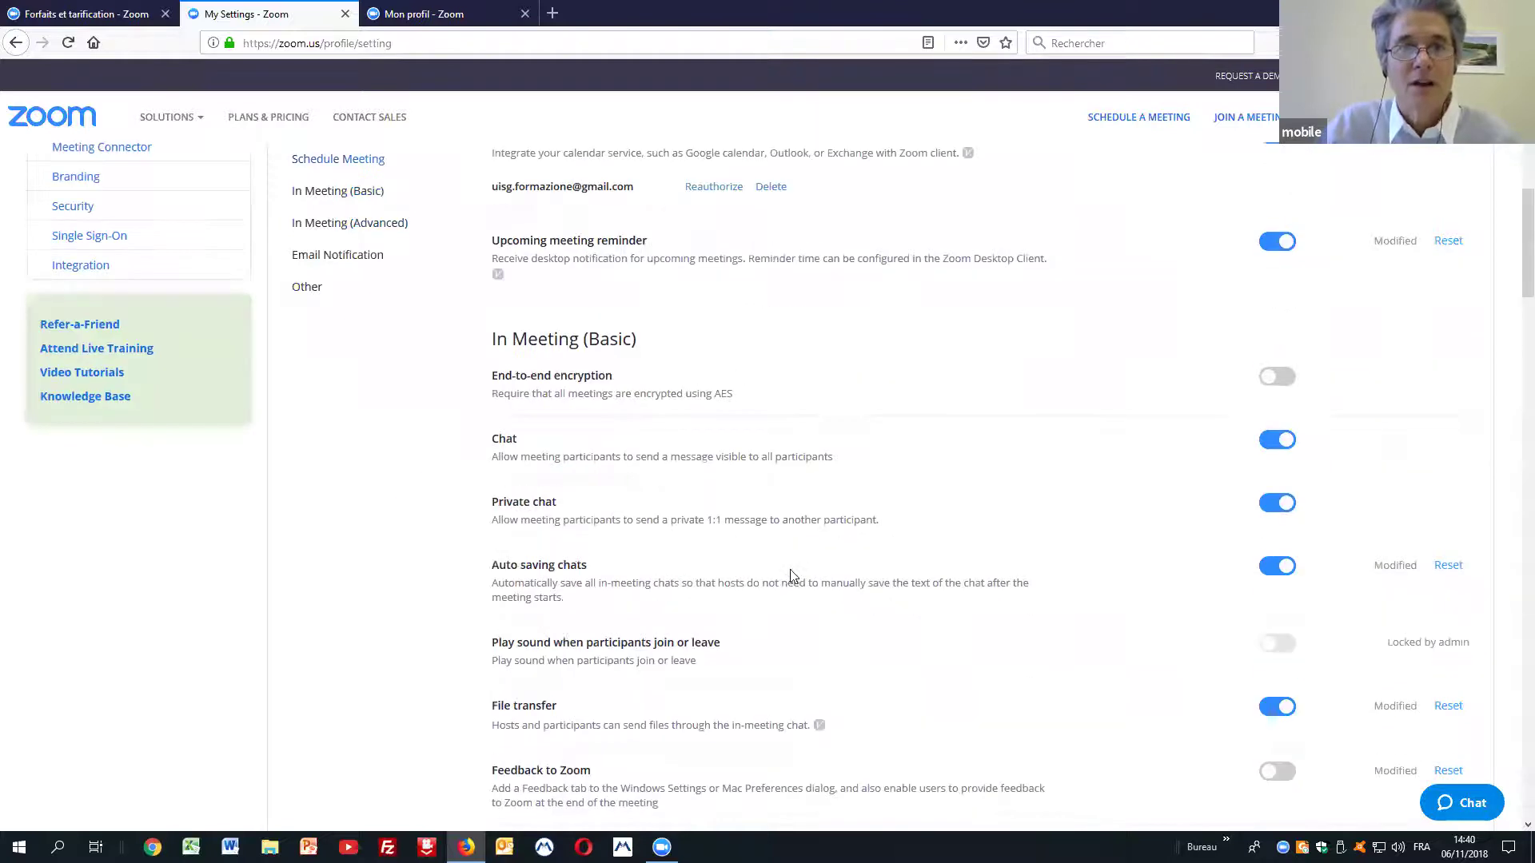
{"action": "scroll", "coordinate": [343, 592], "scroll_direction": "up", "scroll_amount": 5}
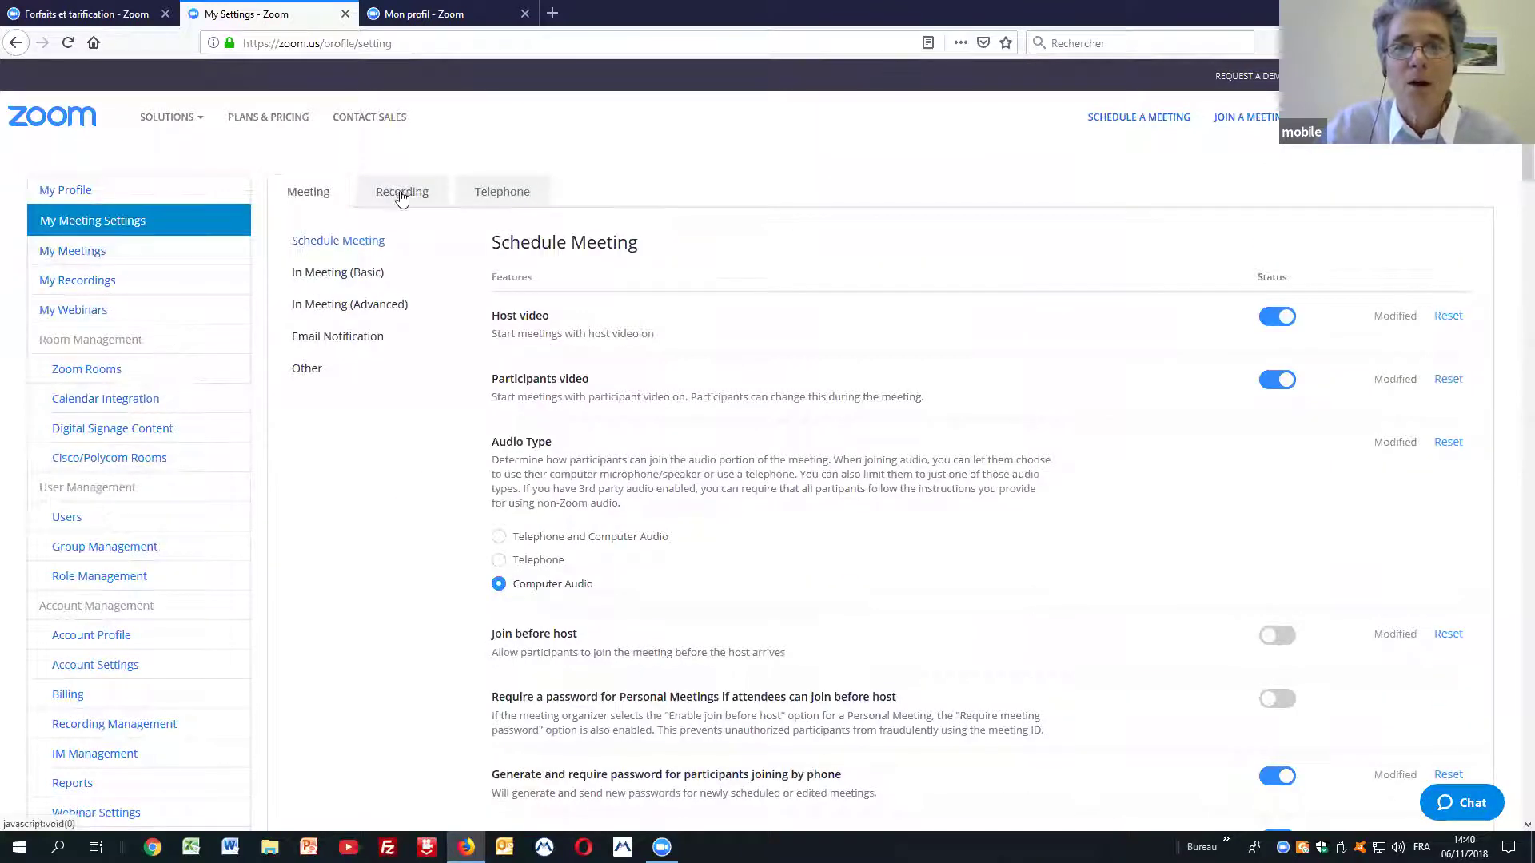
Step: Examine the Recording settings for local, cloud and automatic recording, and the Telephone settings for third-party audio and dial-in countries
{"action": "left_click", "coordinate": [402, 193]}
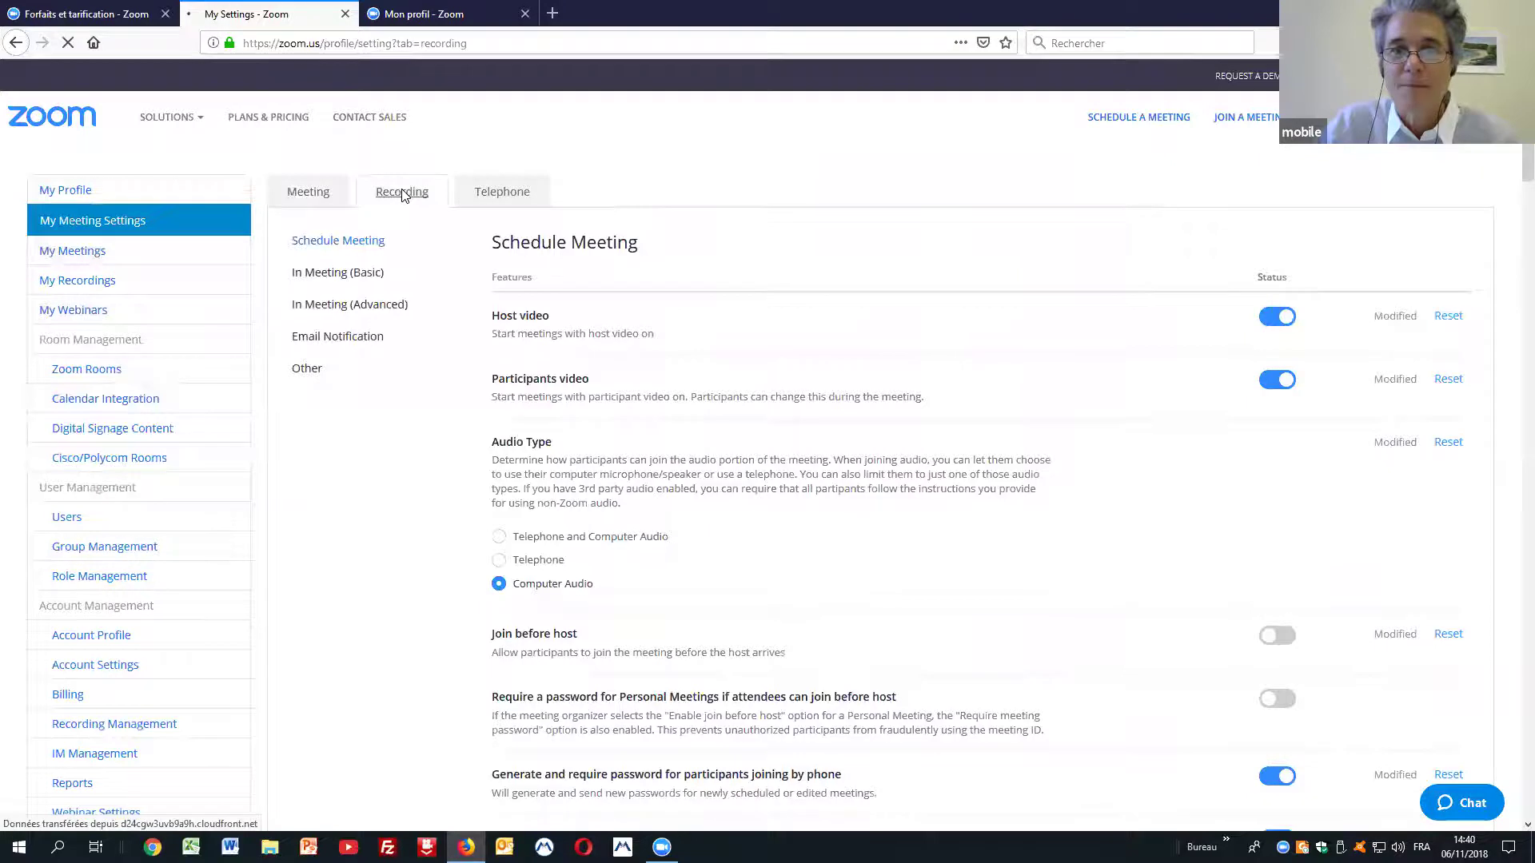
{"action": "left_click", "coordinate": [304, 194]}
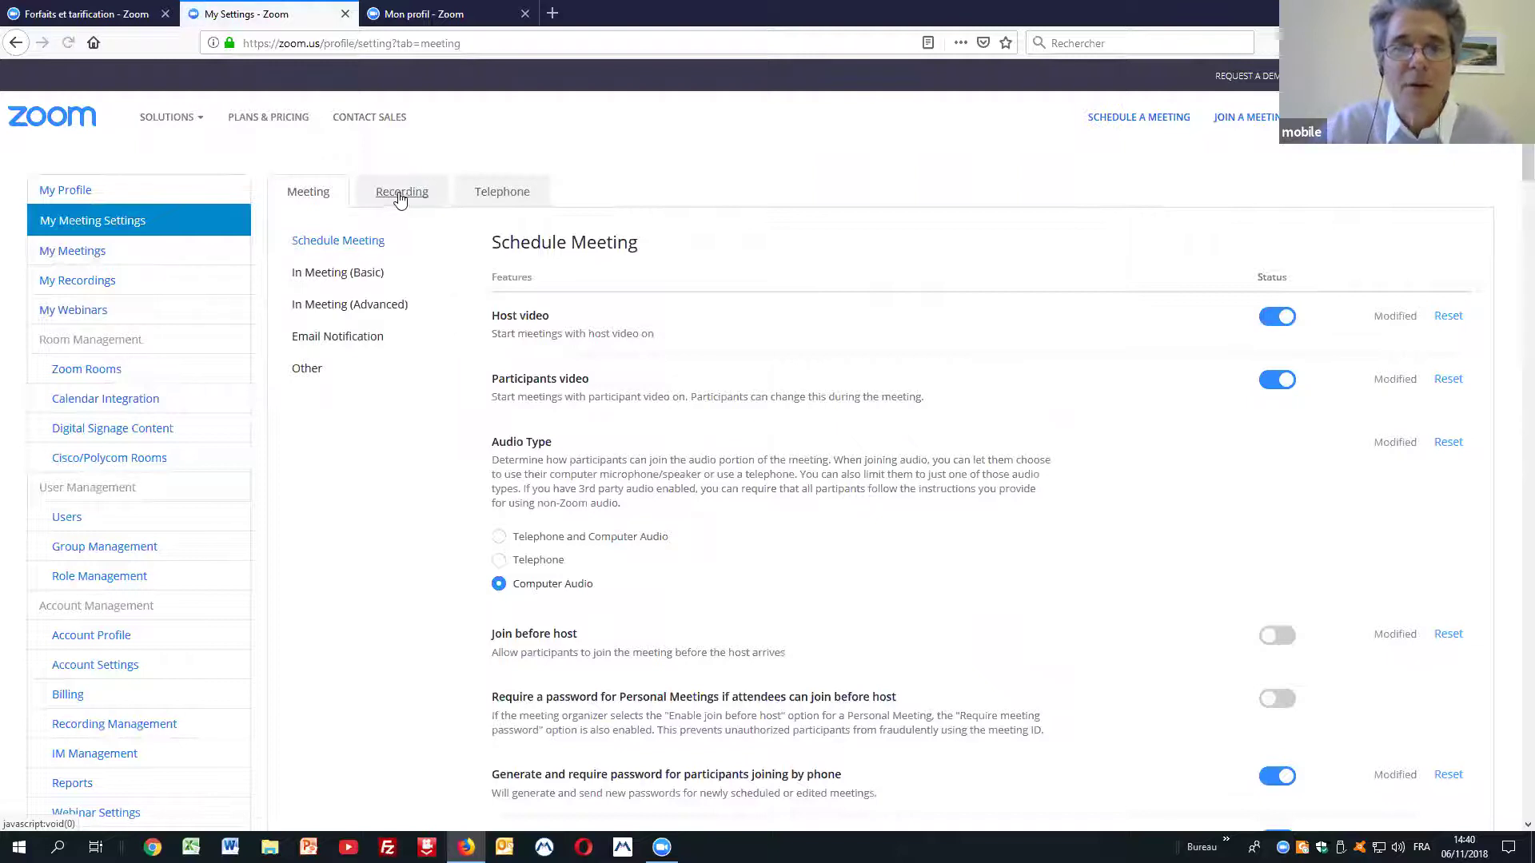
{"action": "left_click", "coordinate": [396, 196]}
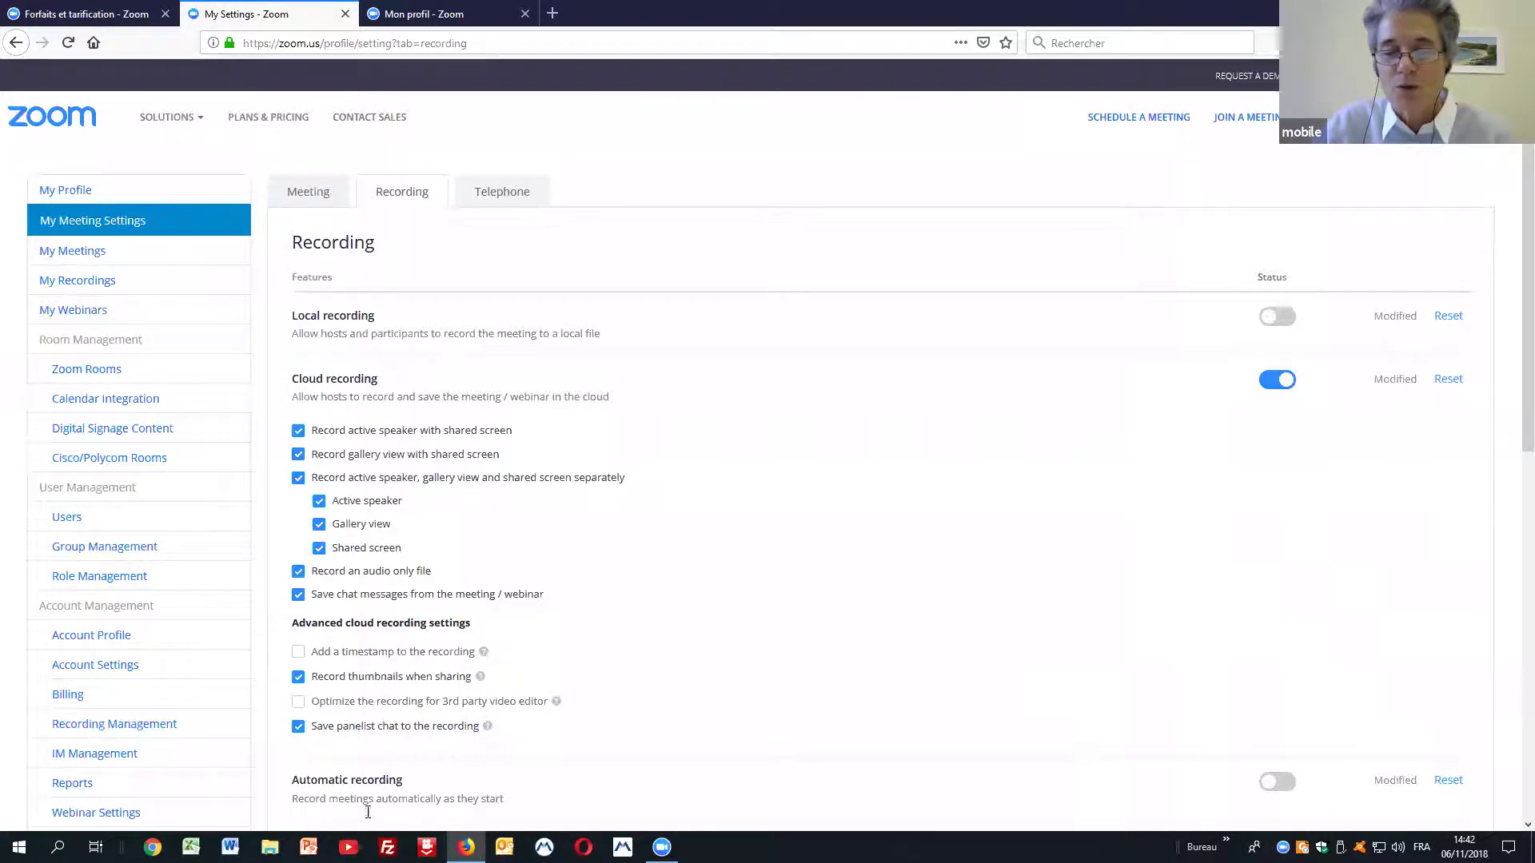
{"action": "scroll", "coordinate": [384, 775], "scroll_direction": "down", "scroll_amount": 1}
{"action": "scroll", "coordinate": [384, 774], "scroll_direction": "down", "scroll_amount": 3}
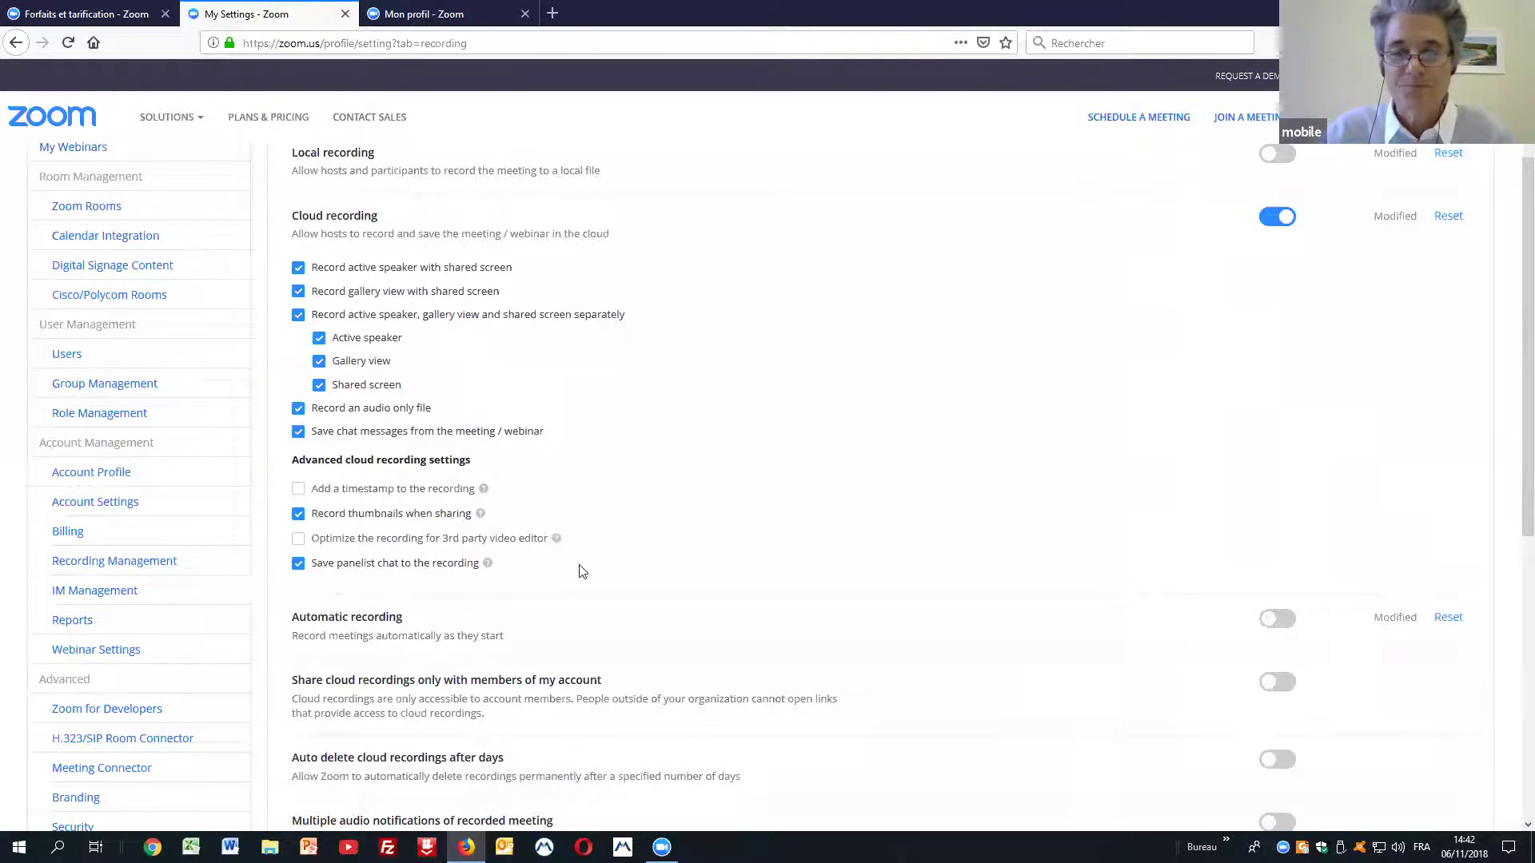
{"action": "scroll", "coordinate": [582, 571], "scroll_direction": "down", "scroll_amount": 2}
{"action": "scroll", "coordinate": [581, 570], "scroll_direction": "up", "scroll_amount": 3}
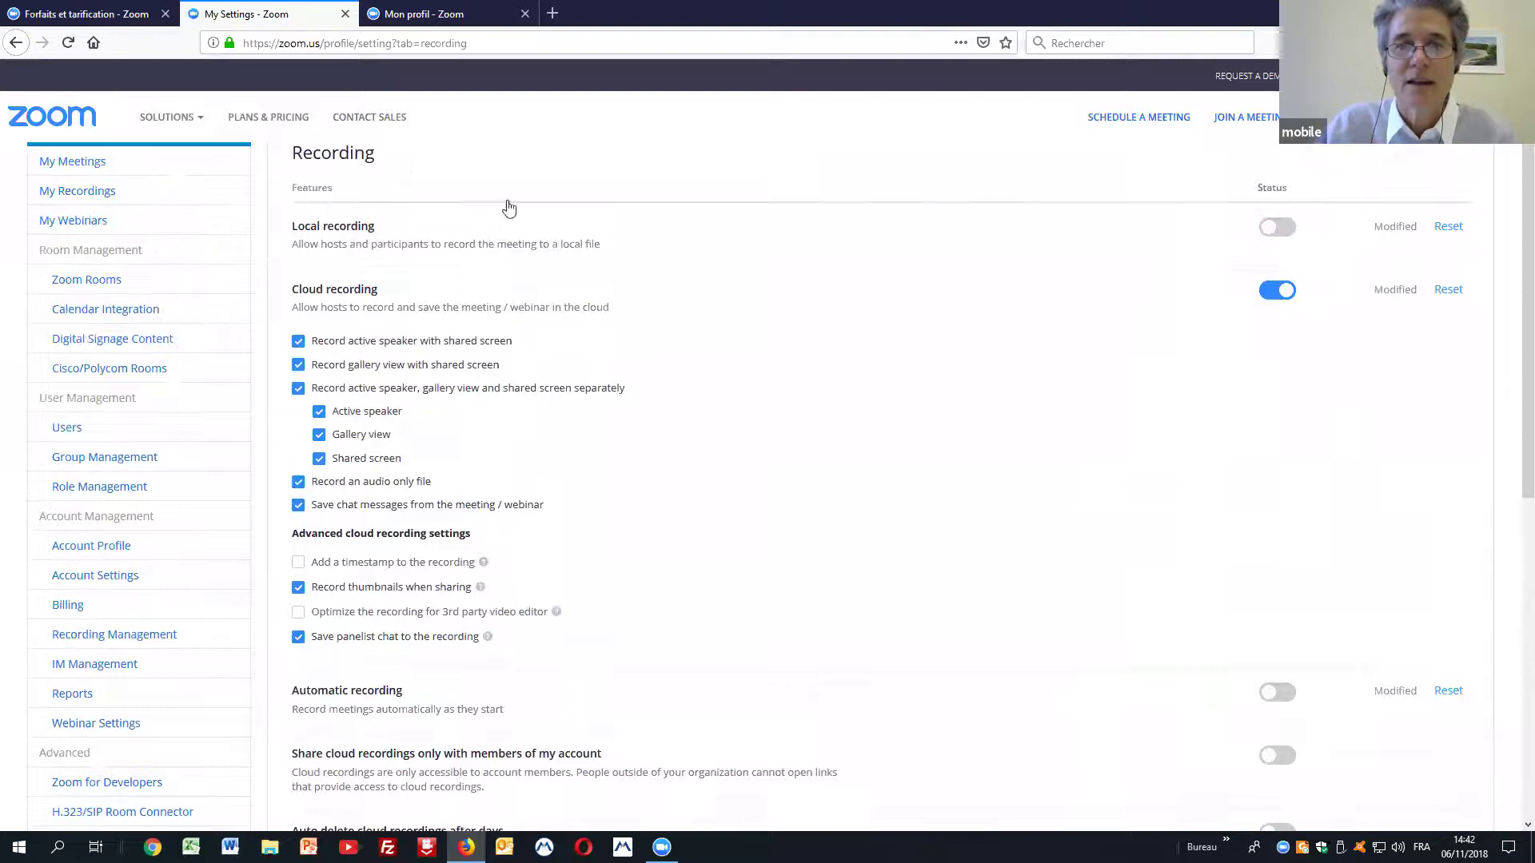
{"action": "left_click", "coordinate": [502, 193]}
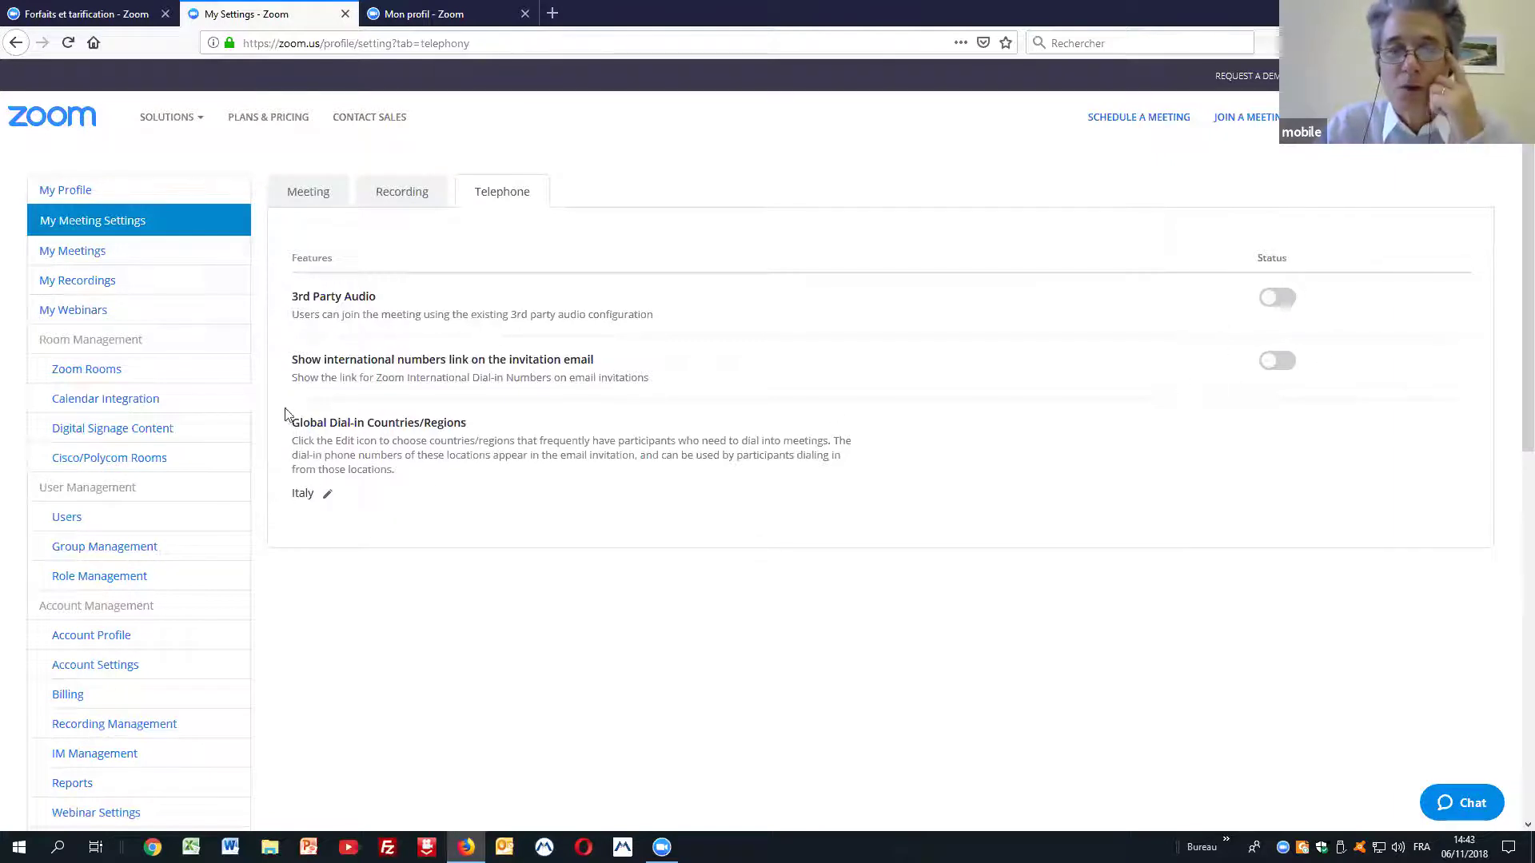
{"action": "left_click", "coordinate": [304, 202]}
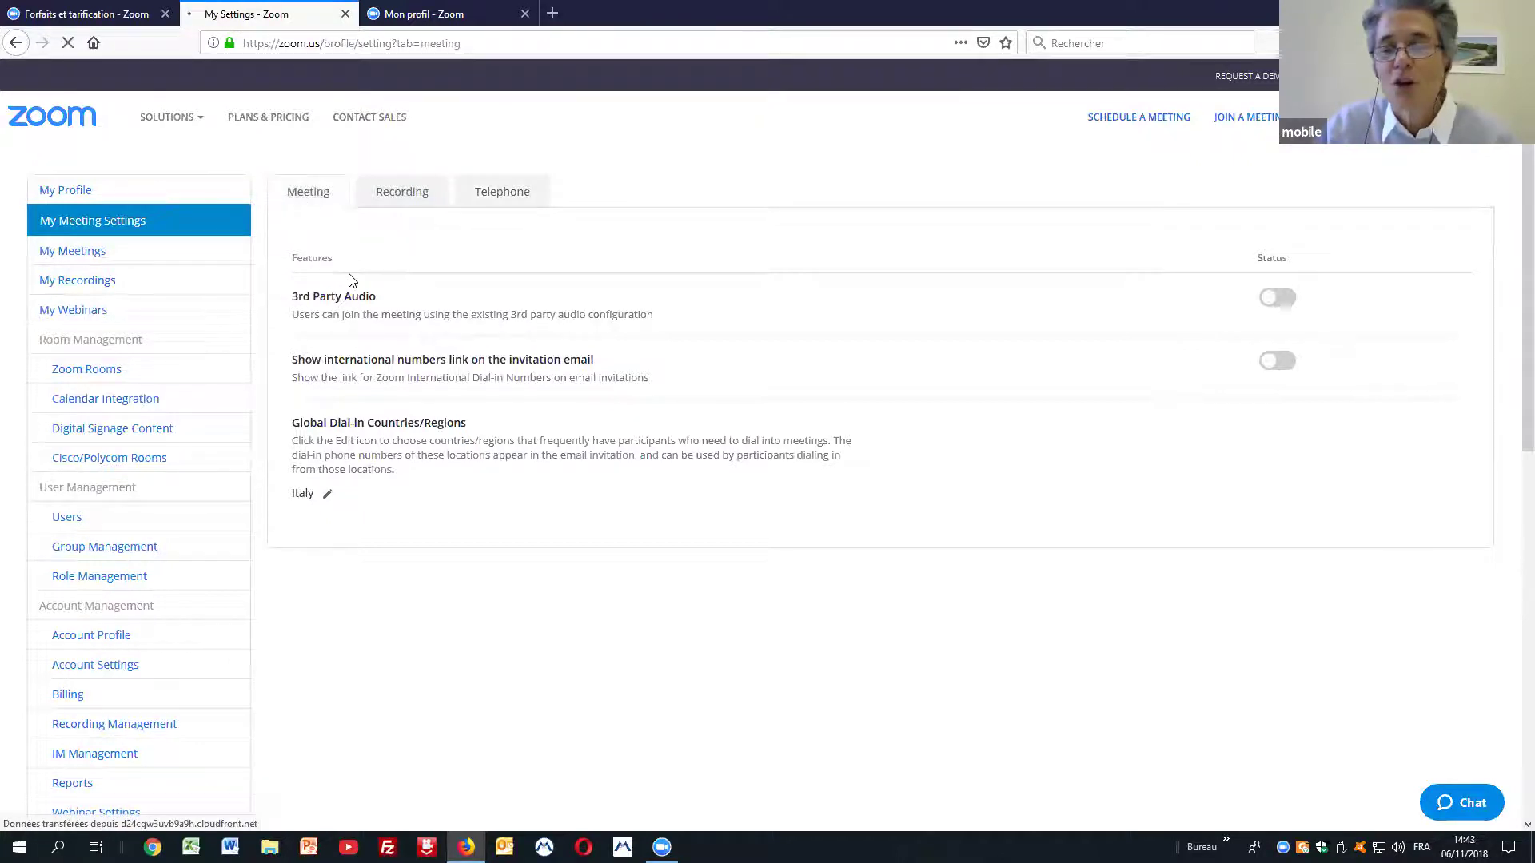
Step: Look through the account's lists of upcoming and previous meetings
{"action": "left_click", "coordinate": [81, 254]}
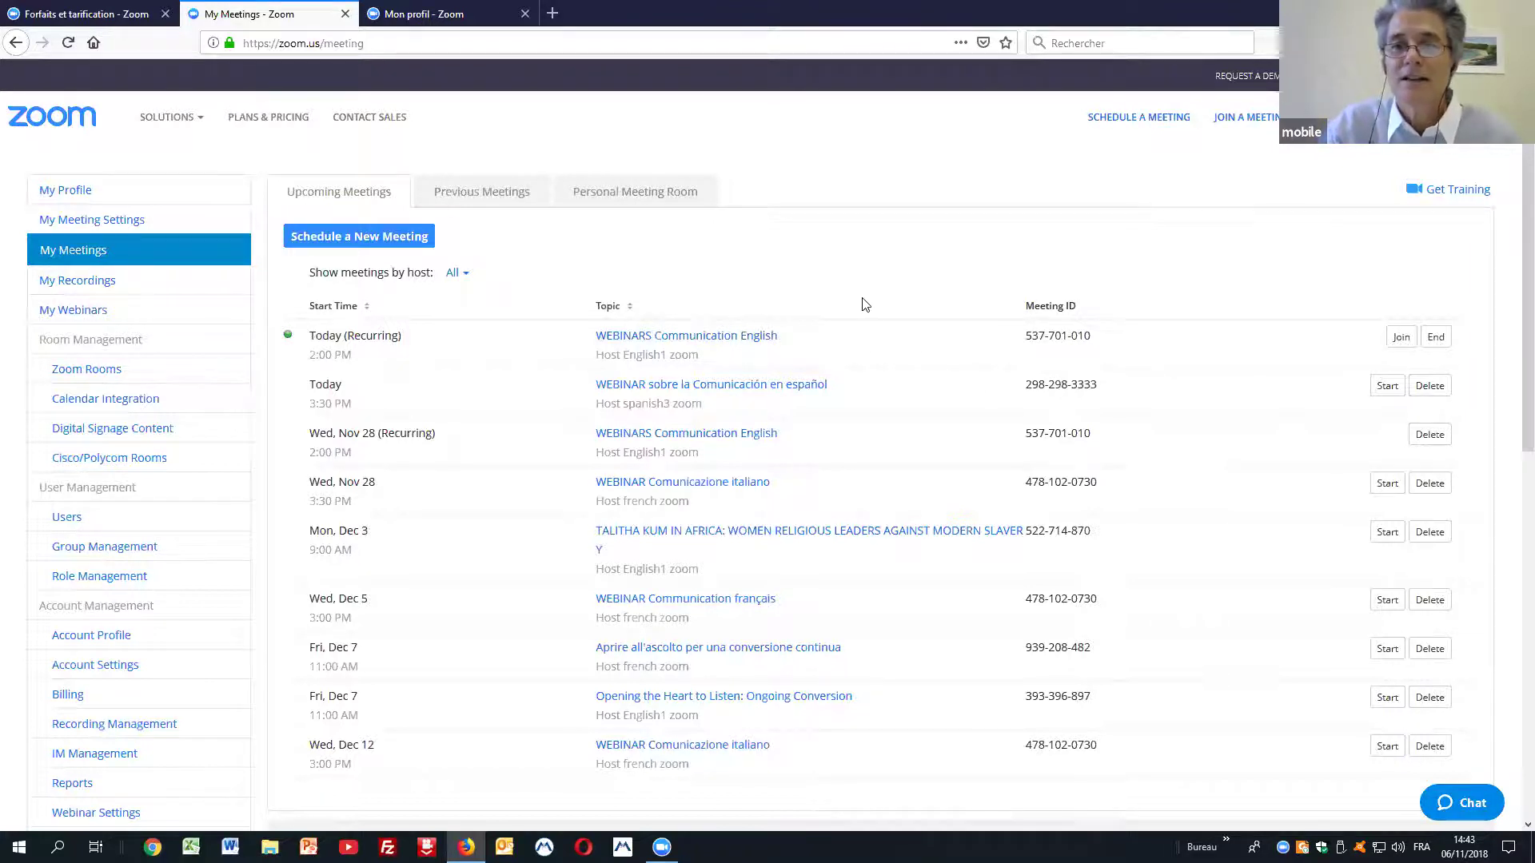
{"action": "left_click", "coordinate": [460, 194]}
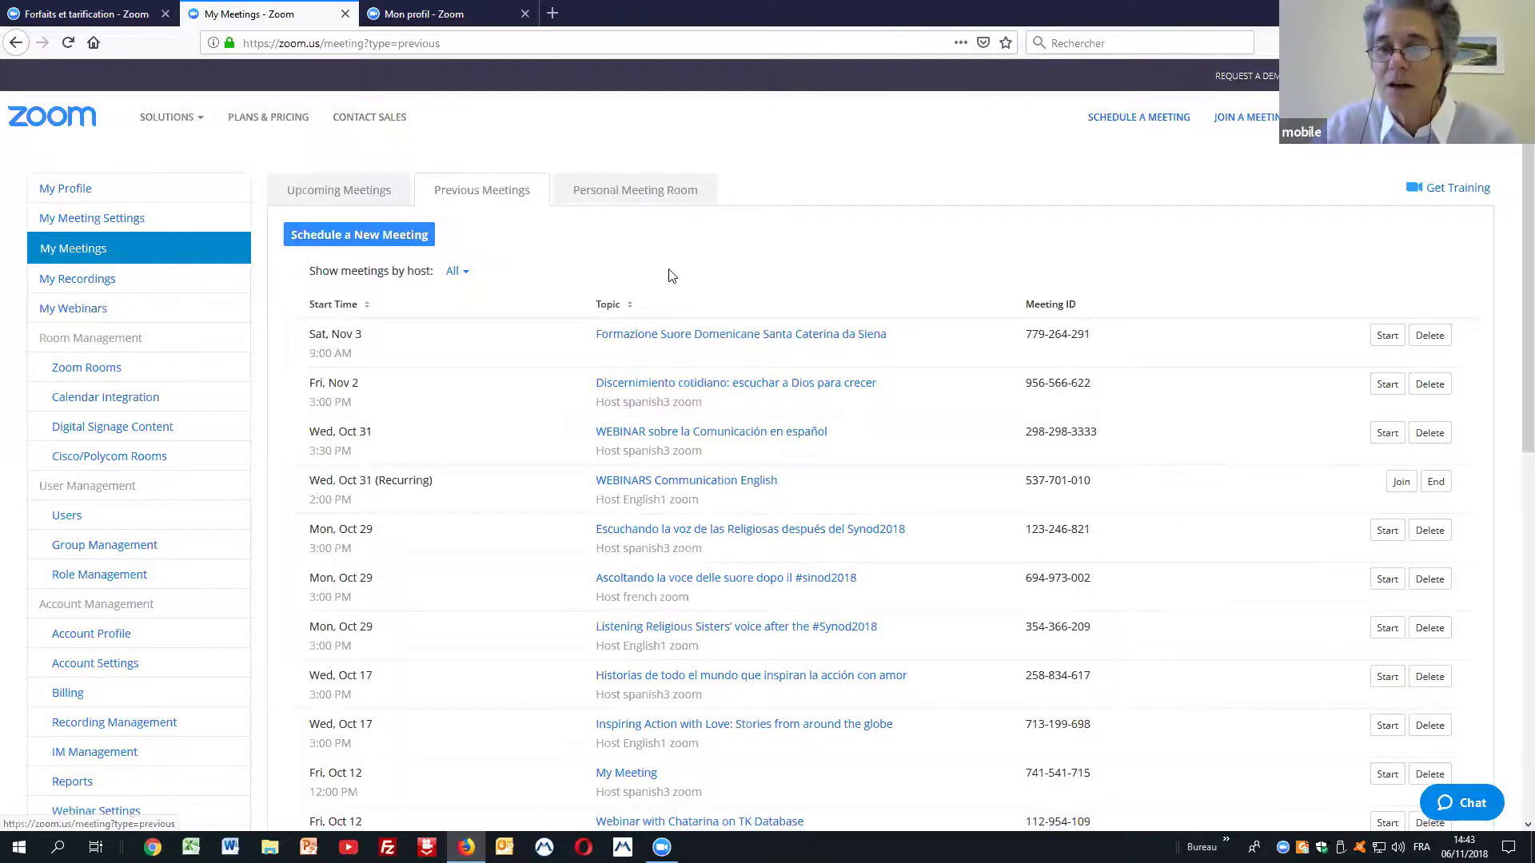
{"action": "scroll", "coordinate": [671, 274], "scroll_direction": "down", "scroll_amount": 3}
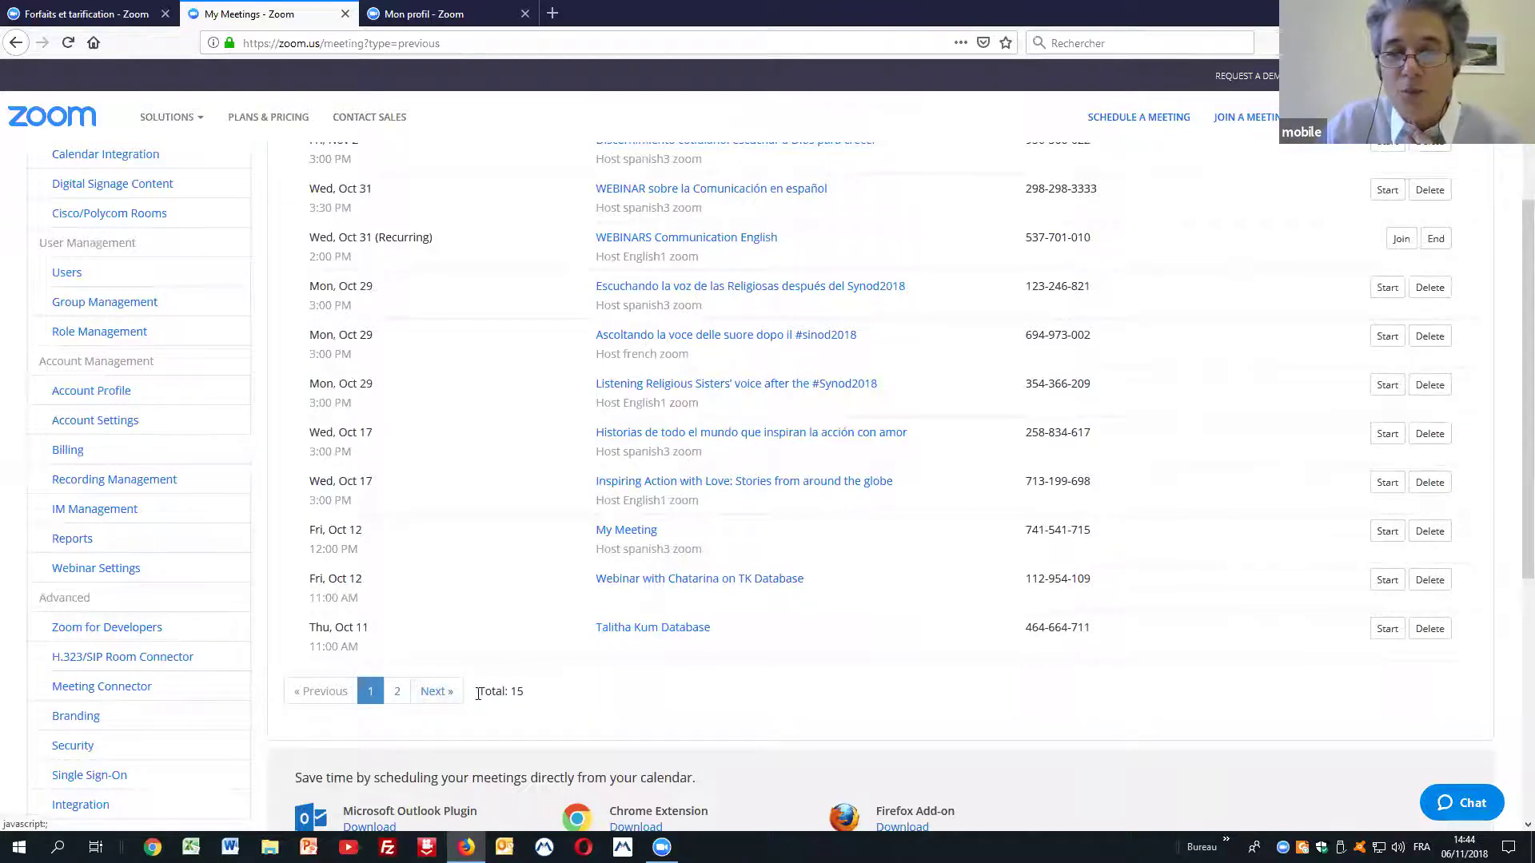
{"action": "scroll", "coordinate": [525, 615], "scroll_direction": "up", "scroll_amount": 5}
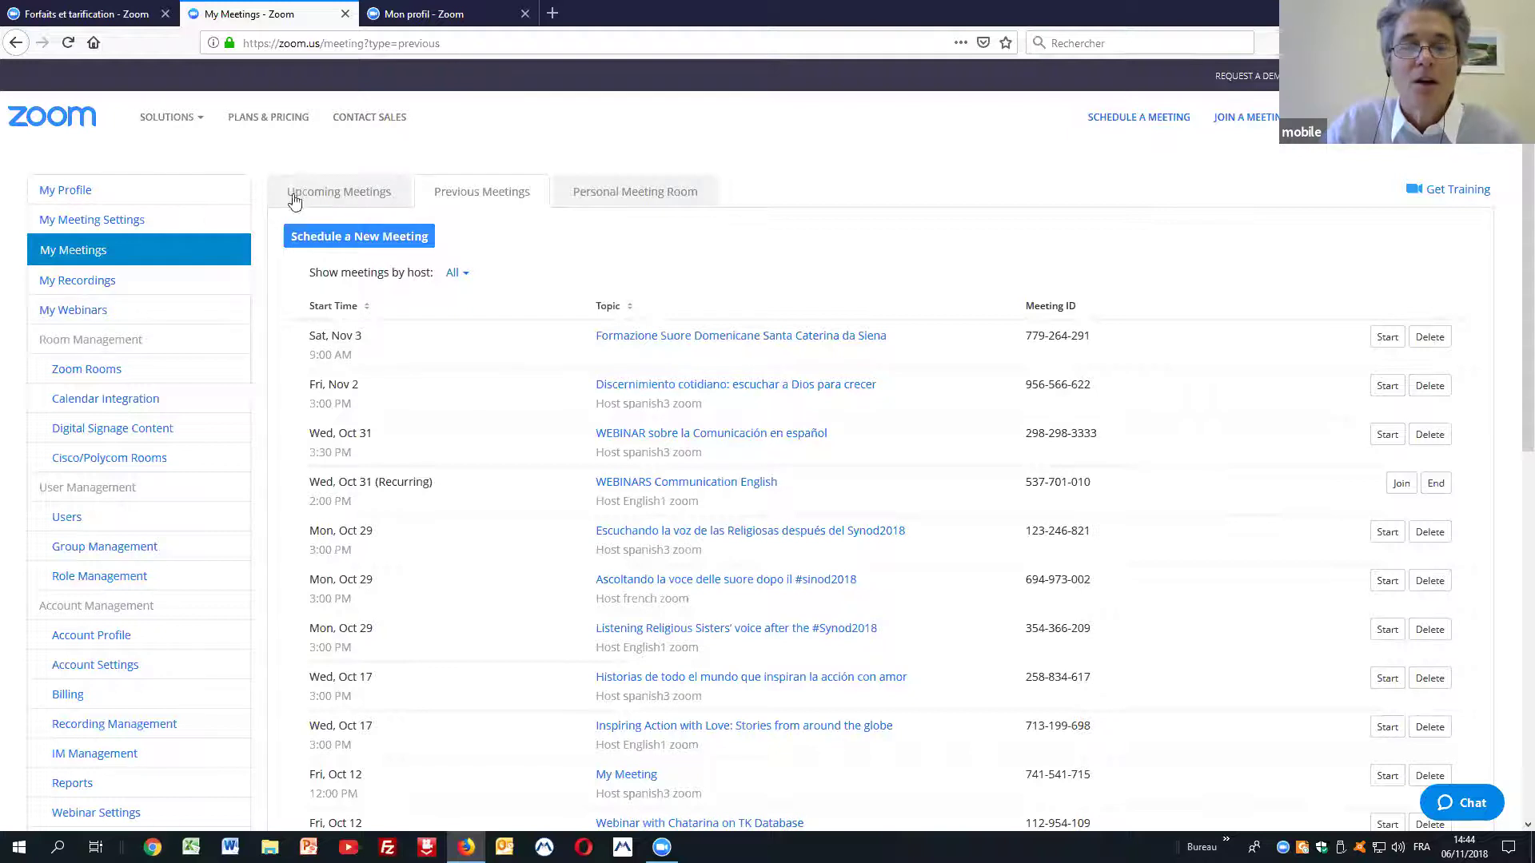
Step: Start scheduling a new meeting and set its topic to "Communication uisg"
{"action": "left_click", "coordinate": [88, 250]}
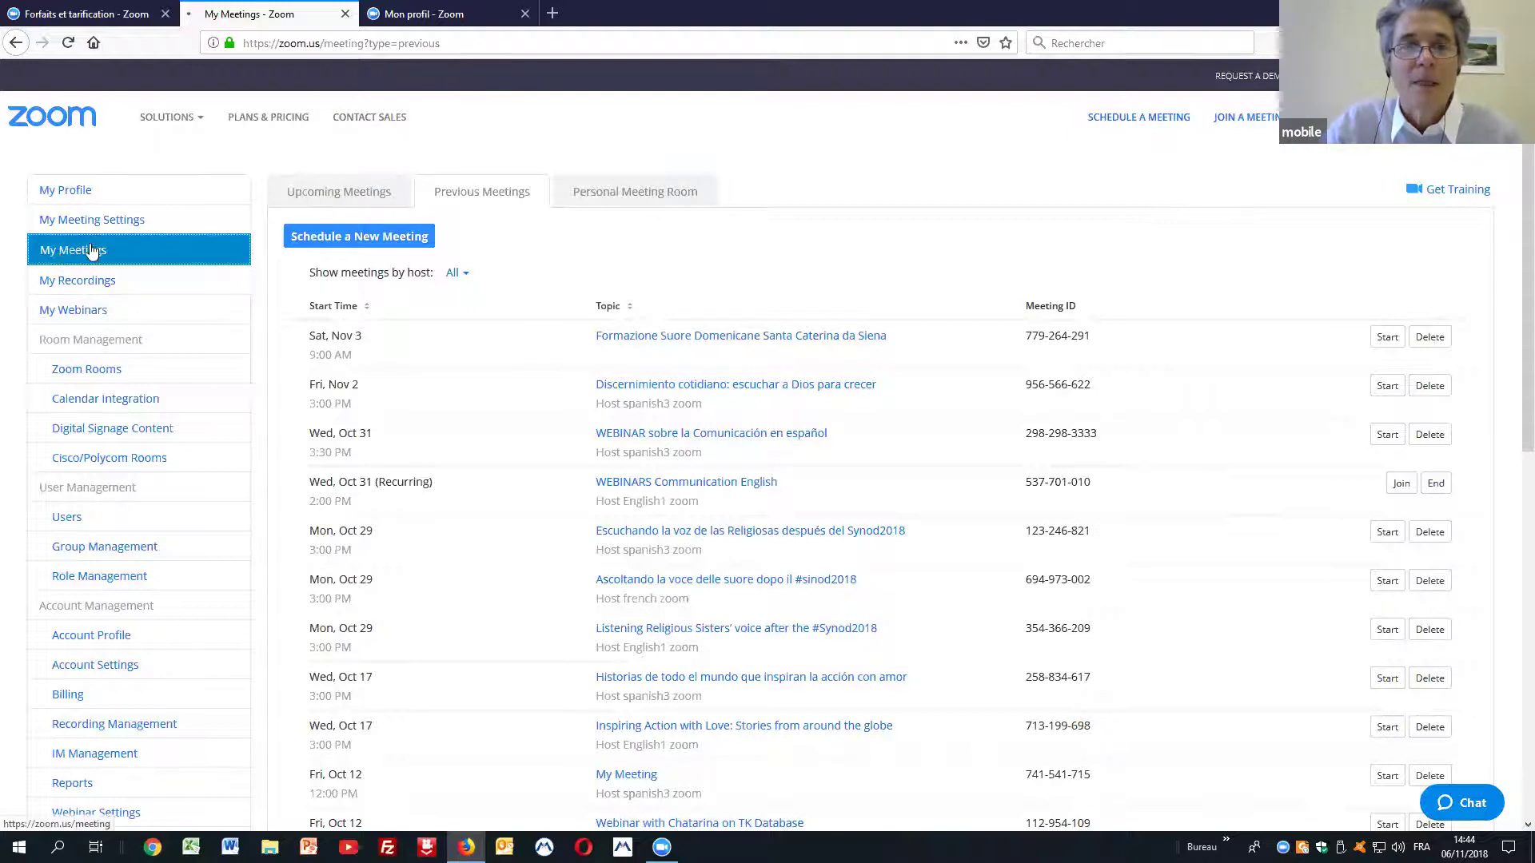
{"action": "left_click", "coordinate": [359, 239]}
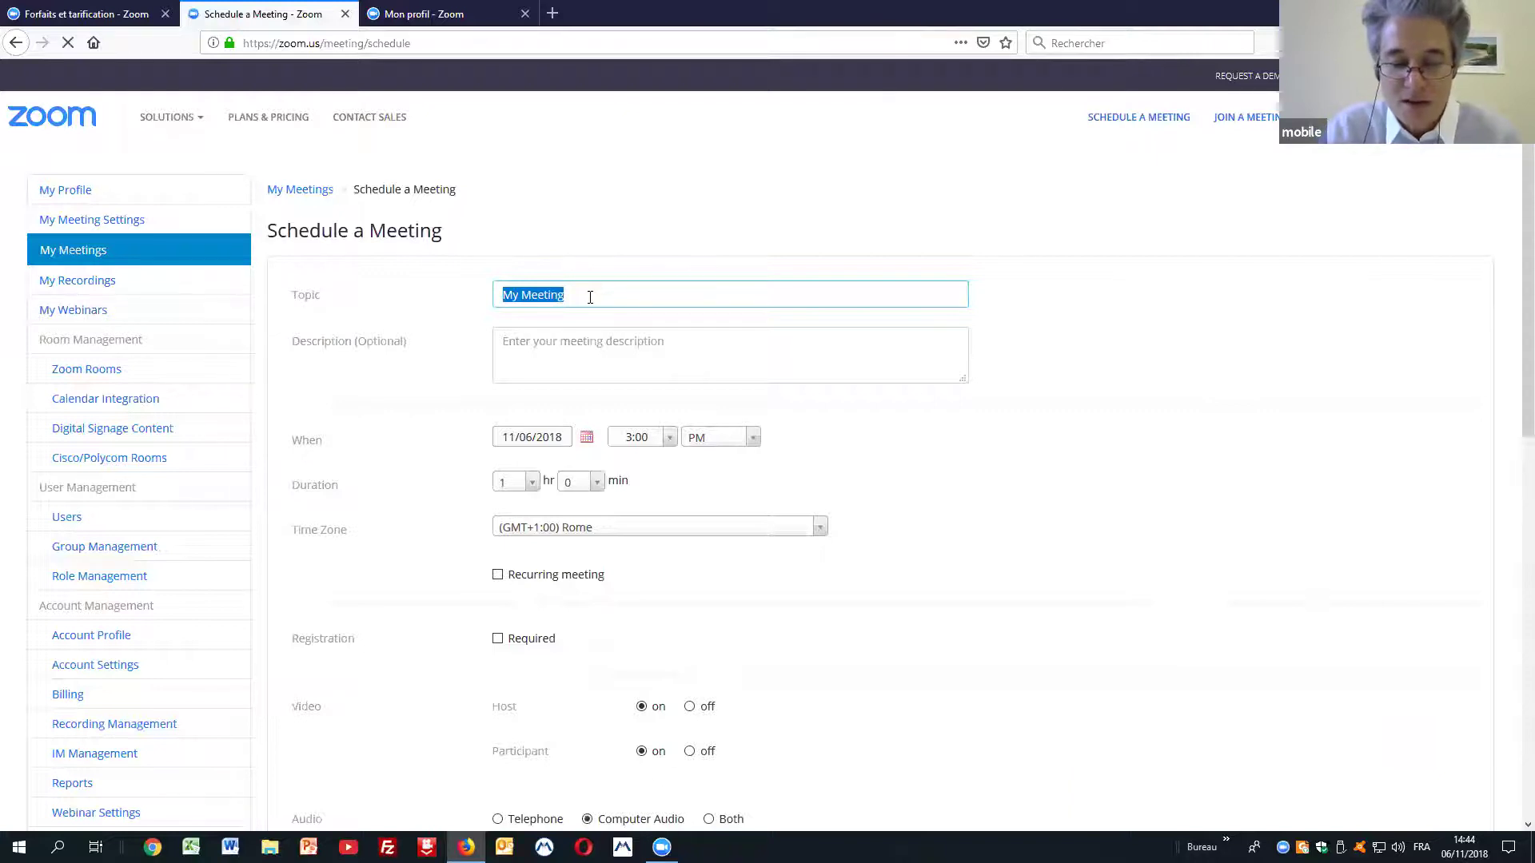
{"action": "type", "text": "trial uisg"}
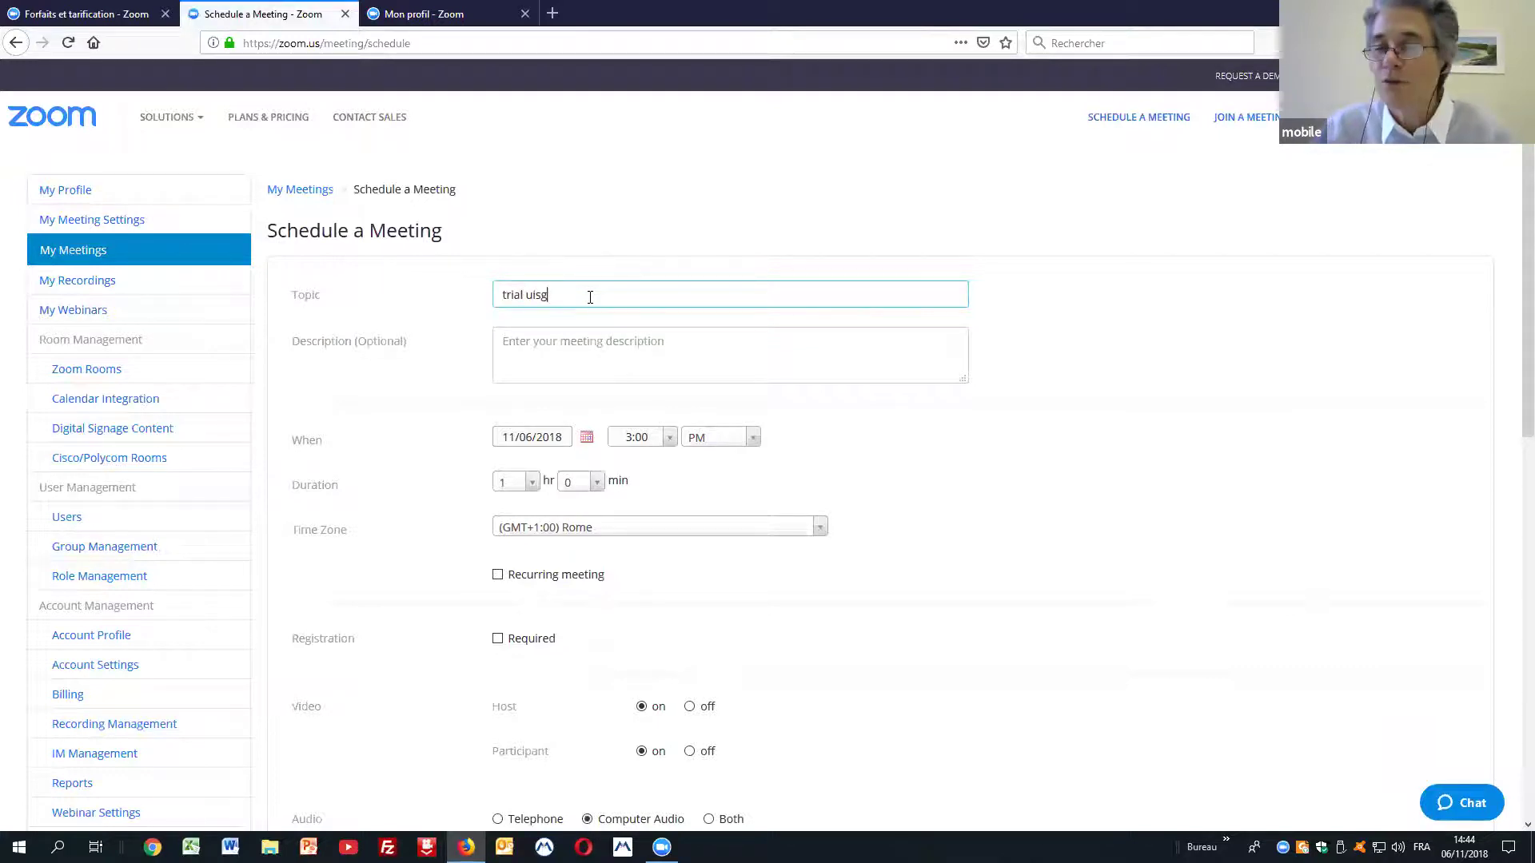
{"action": "left_click_drag", "start_coordinate": [527, 296], "coordinate": [448, 294]}
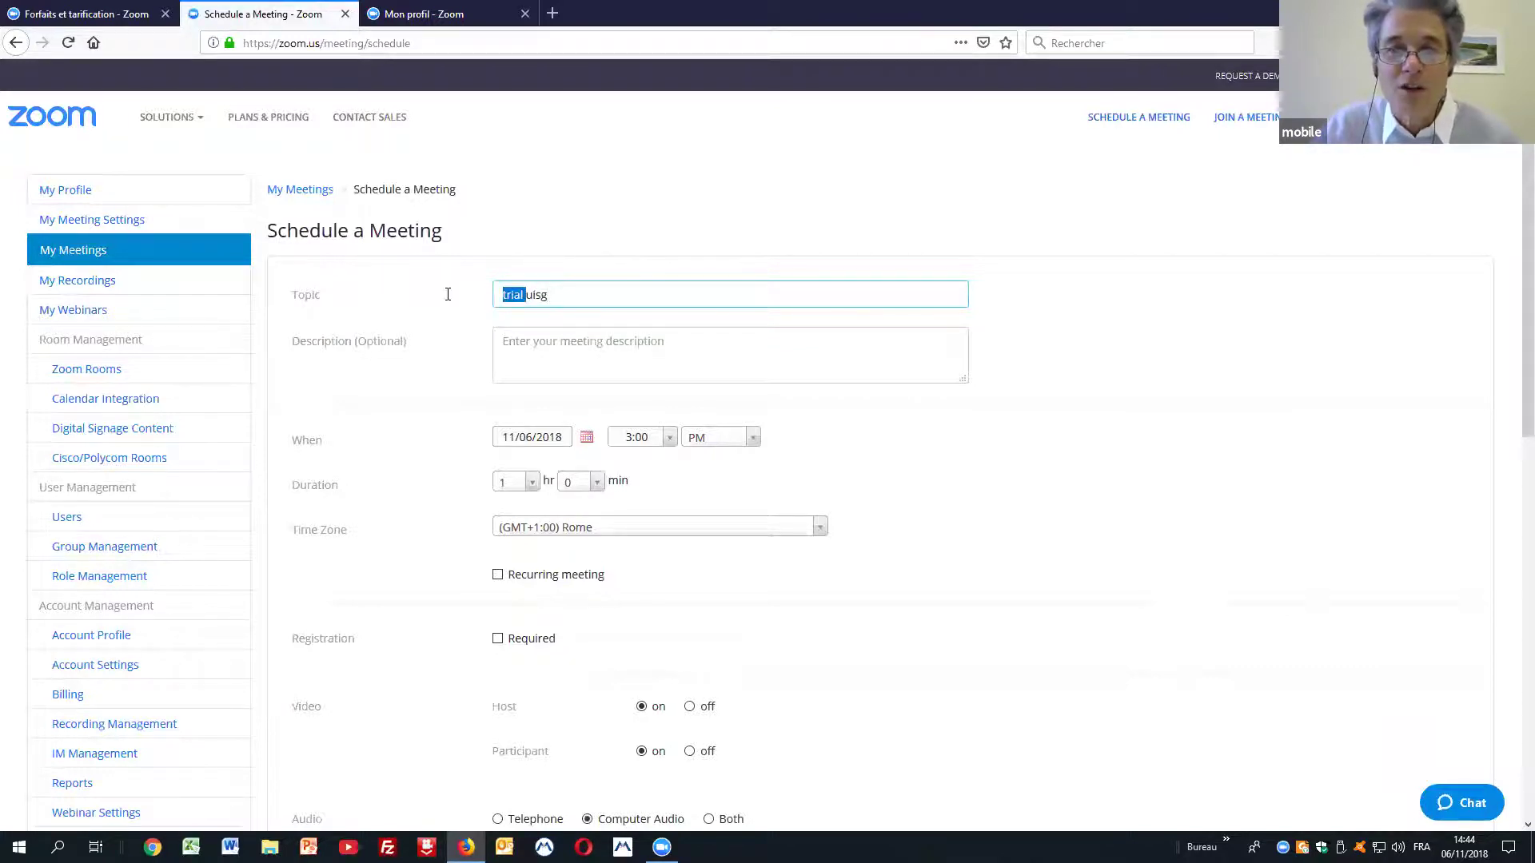
{"action": "type", "text": "C"}
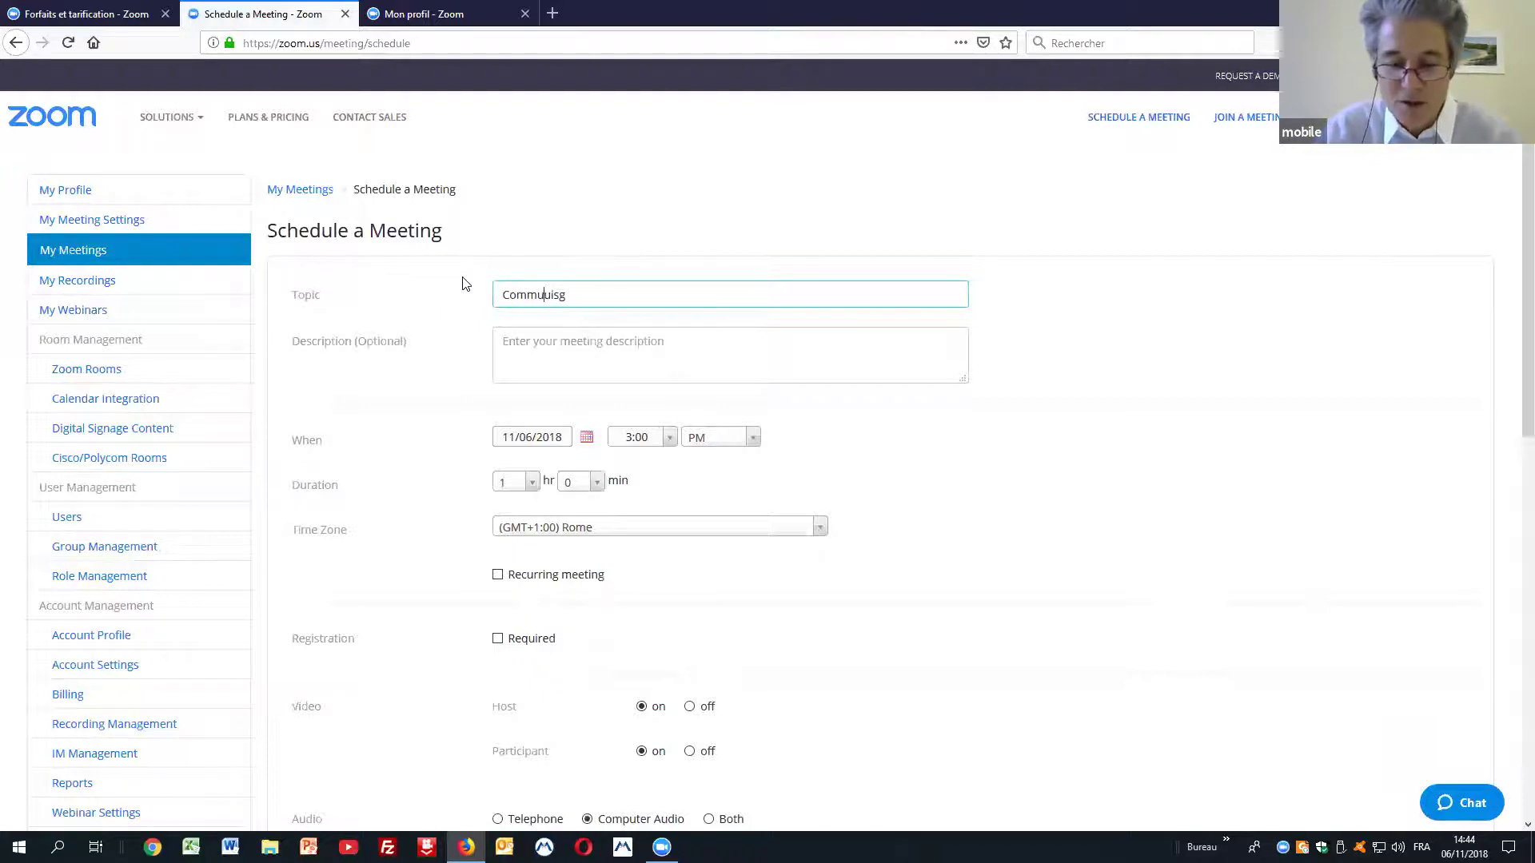
{"action": "type", "text": "ommunication"}
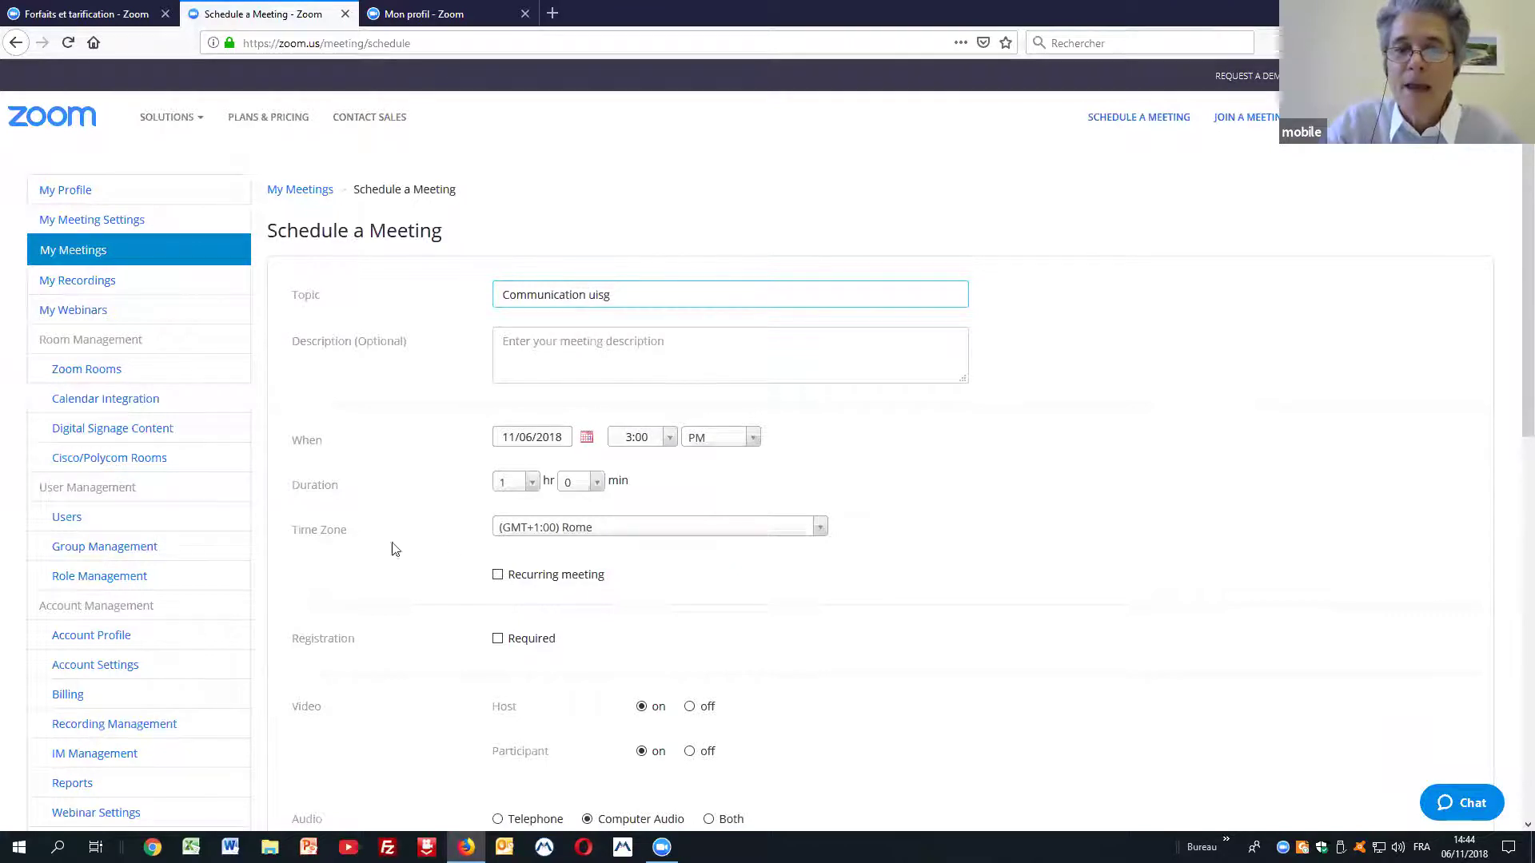
Step: Choose (GMT+1:00) Rome as the new meeting's time zone
{"action": "left_click", "coordinate": [821, 528]}
{"action": "left_click", "coordinate": [756, 714]}
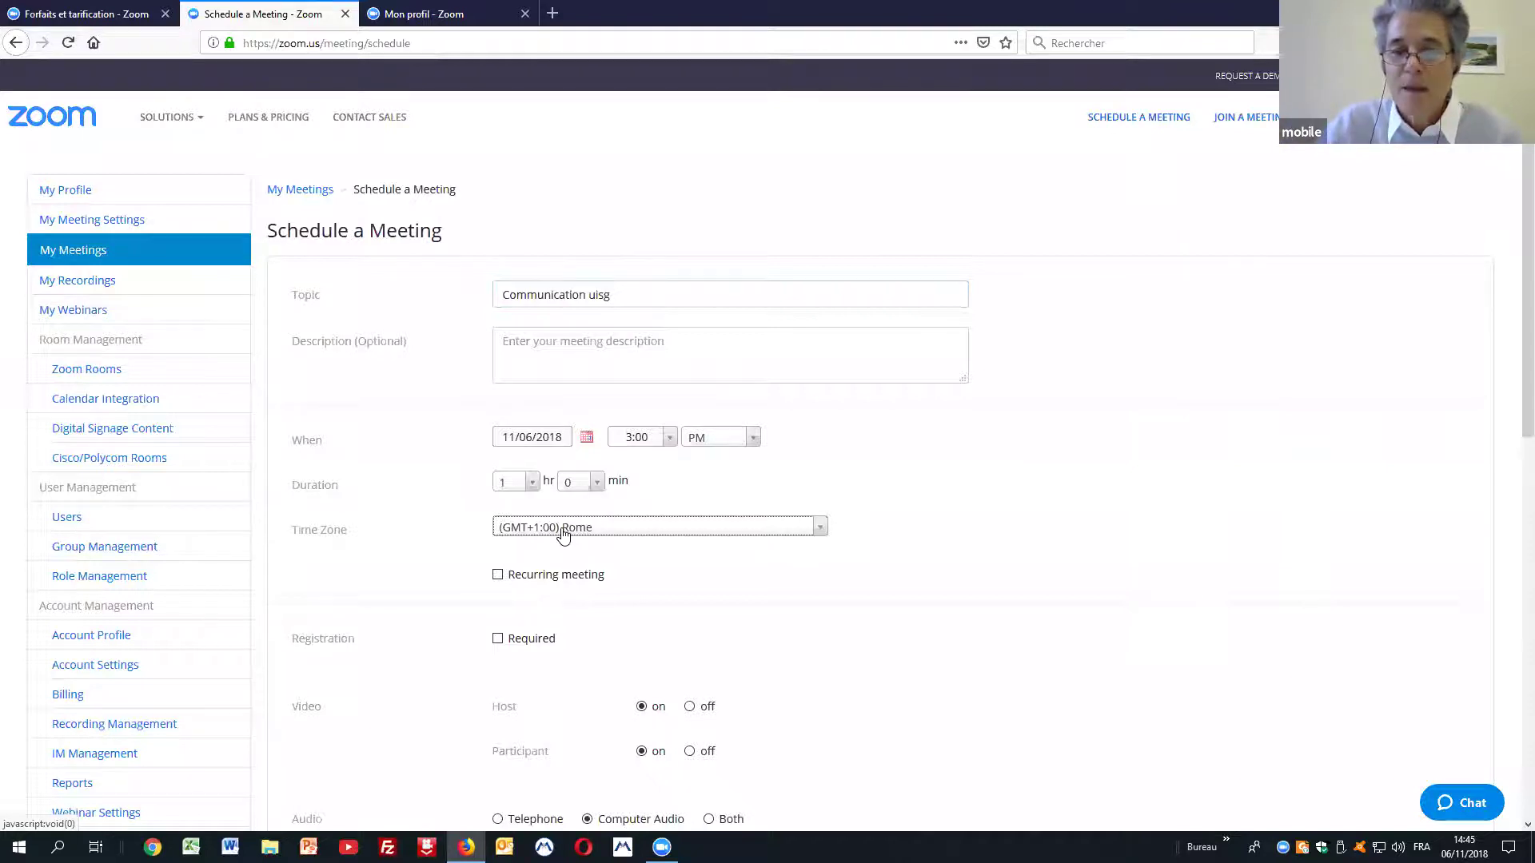
{"action": "scroll", "coordinate": [733, 632], "scroll_direction": "down", "scroll_amount": 5}
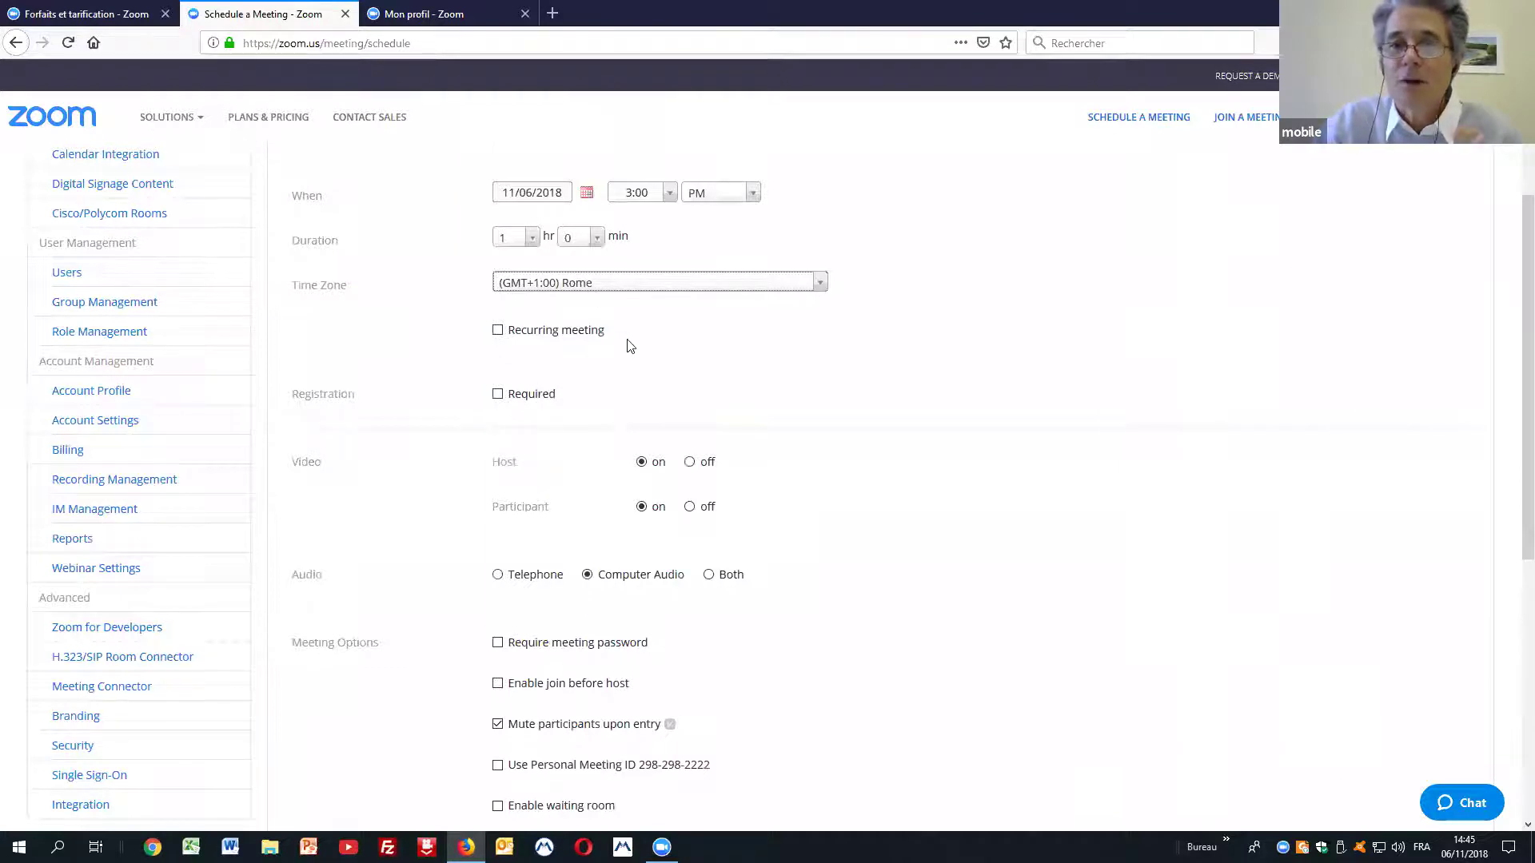
Step: Set the new meeting's date to 11/07/2018
{"action": "scroll", "coordinate": [631, 346], "scroll_direction": "up", "scroll_amount": 3}
{"action": "left_click", "coordinate": [586, 437]}
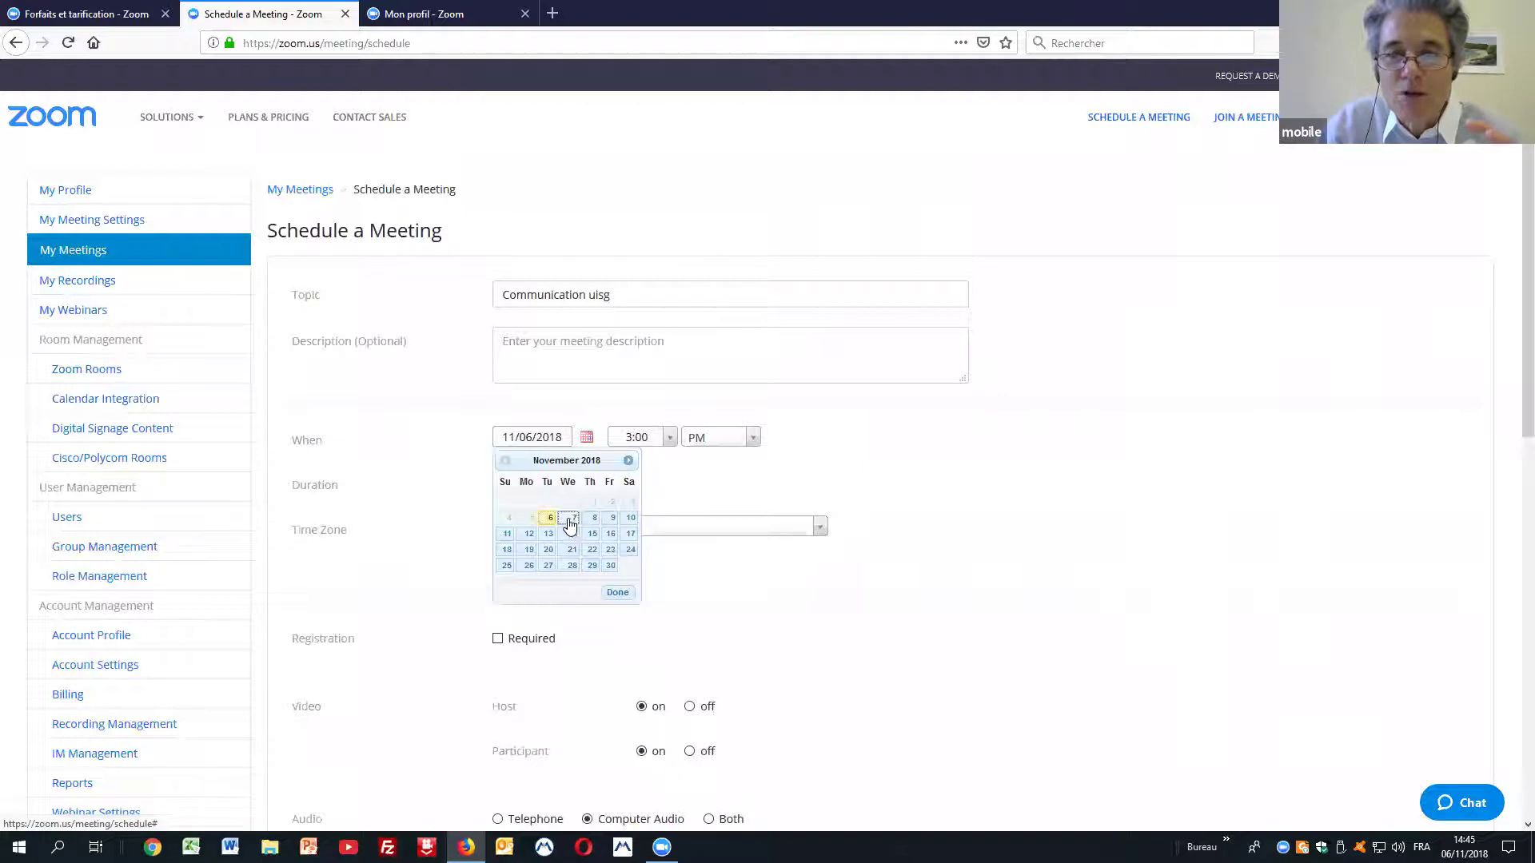
{"action": "left_click", "coordinate": [569, 519]}
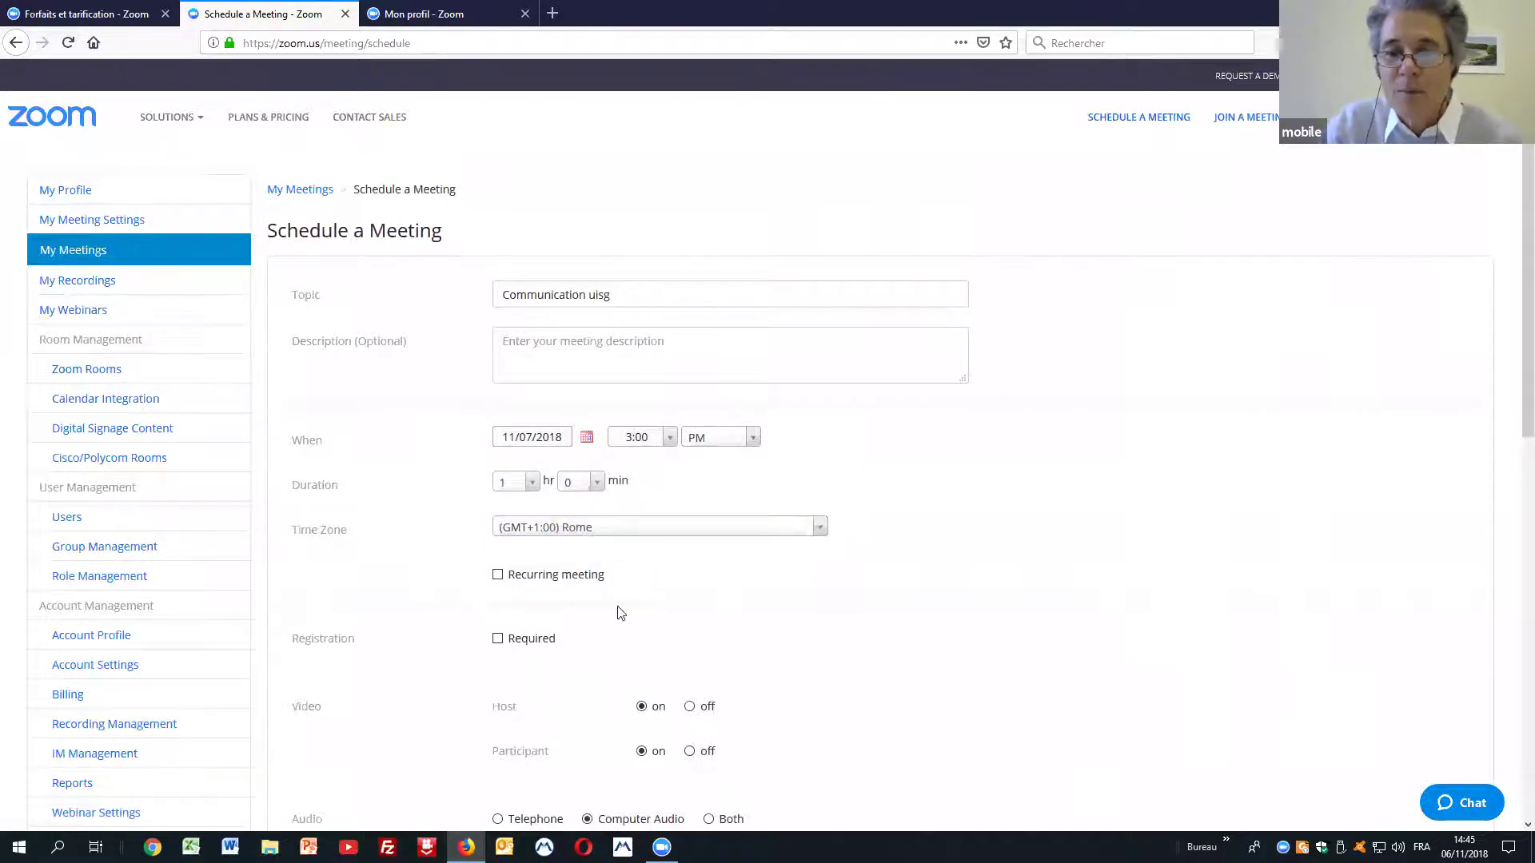
Step: Save the new meeting without required registration, after checking its video, audio and meeting options
{"action": "left_click", "coordinate": [497, 641]}
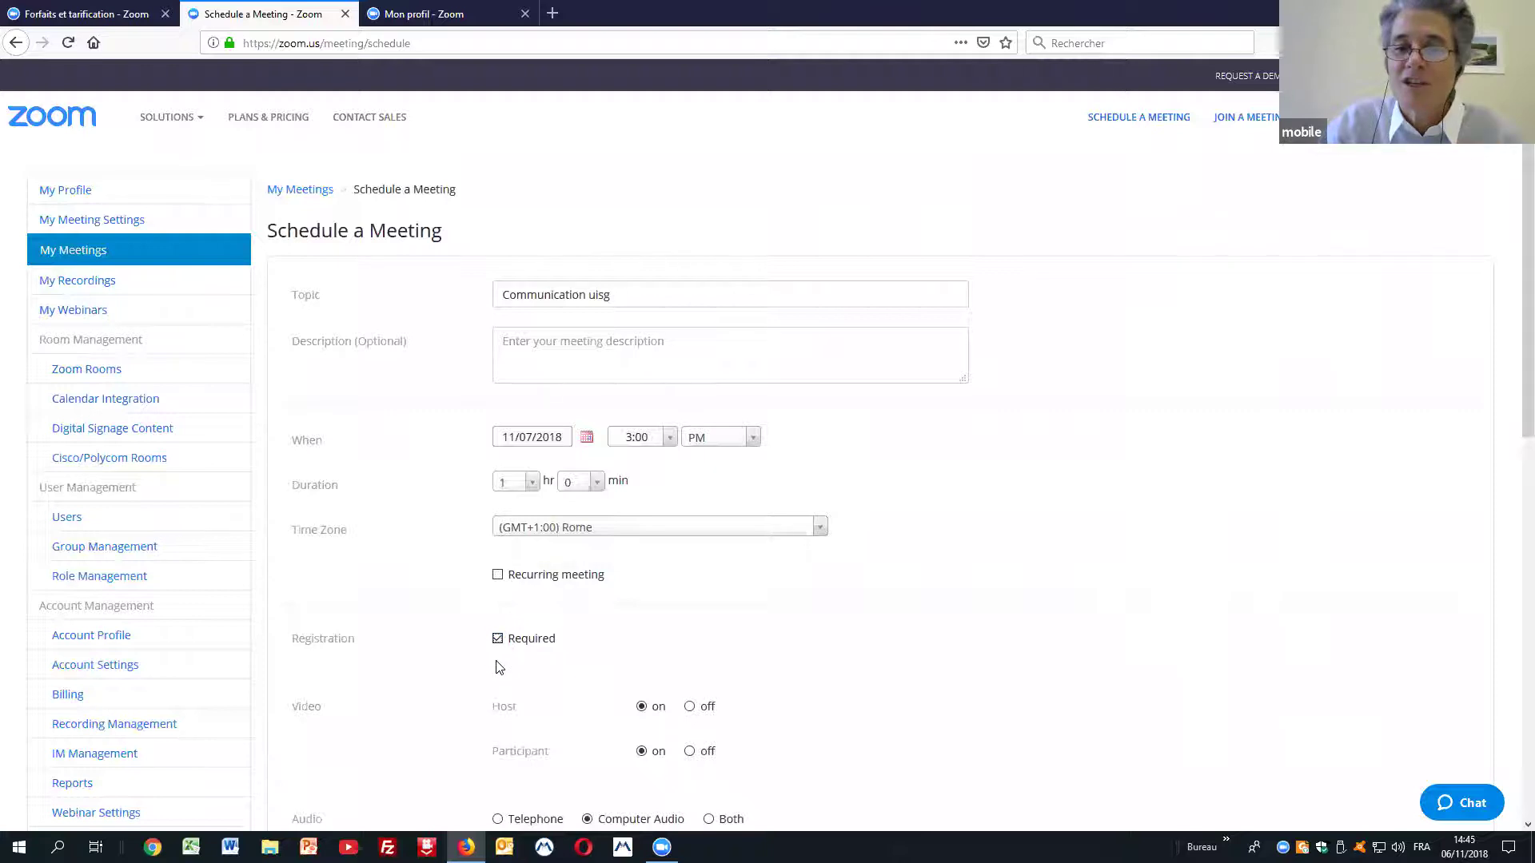
{"action": "left_click", "coordinate": [497, 638]}
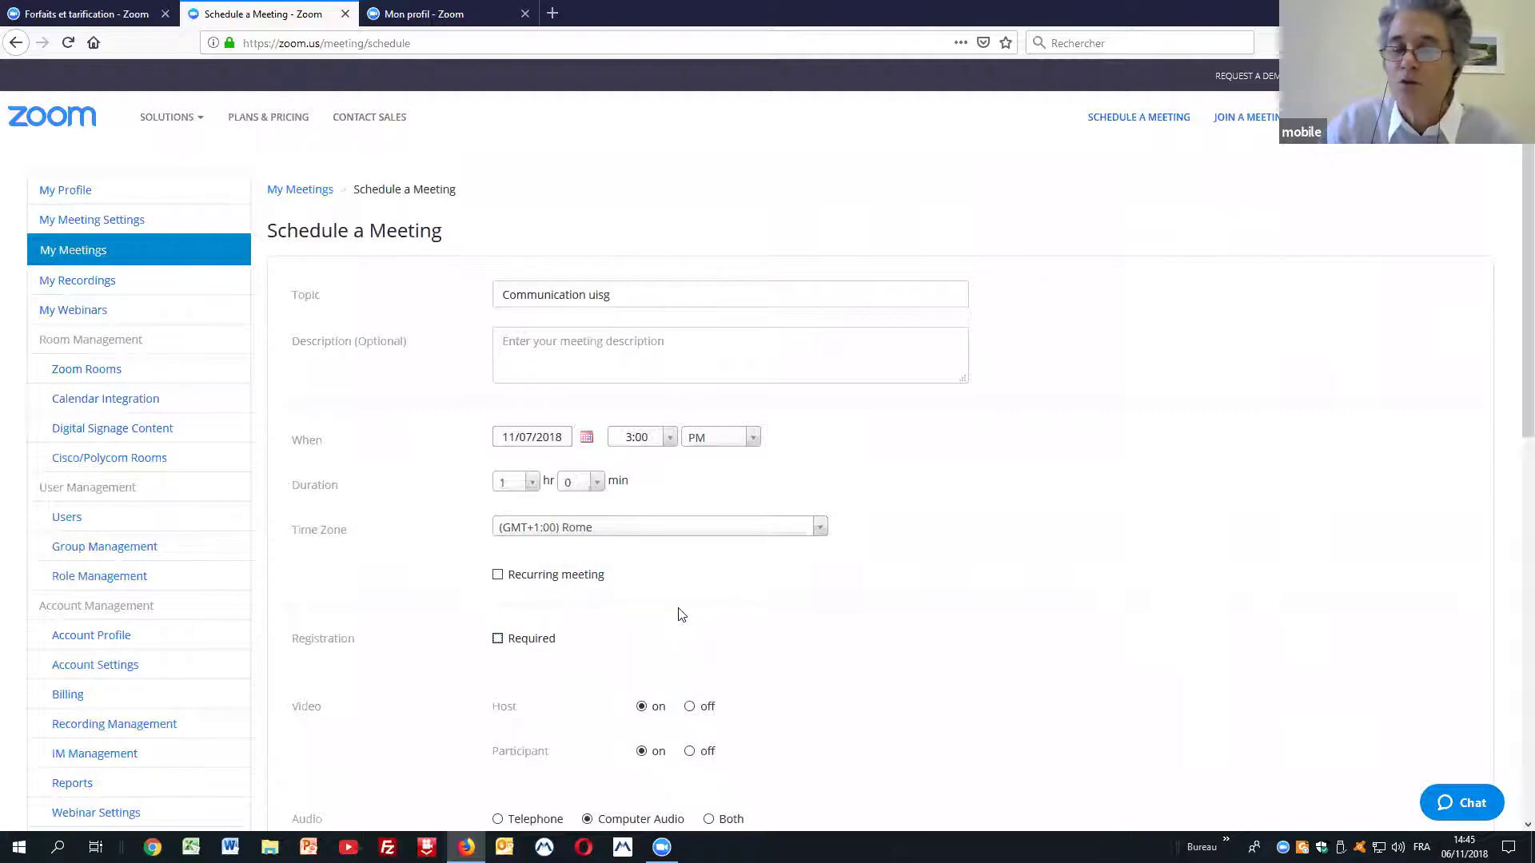
{"action": "scroll", "coordinate": [681, 615], "scroll_direction": "down", "scroll_amount": 3}
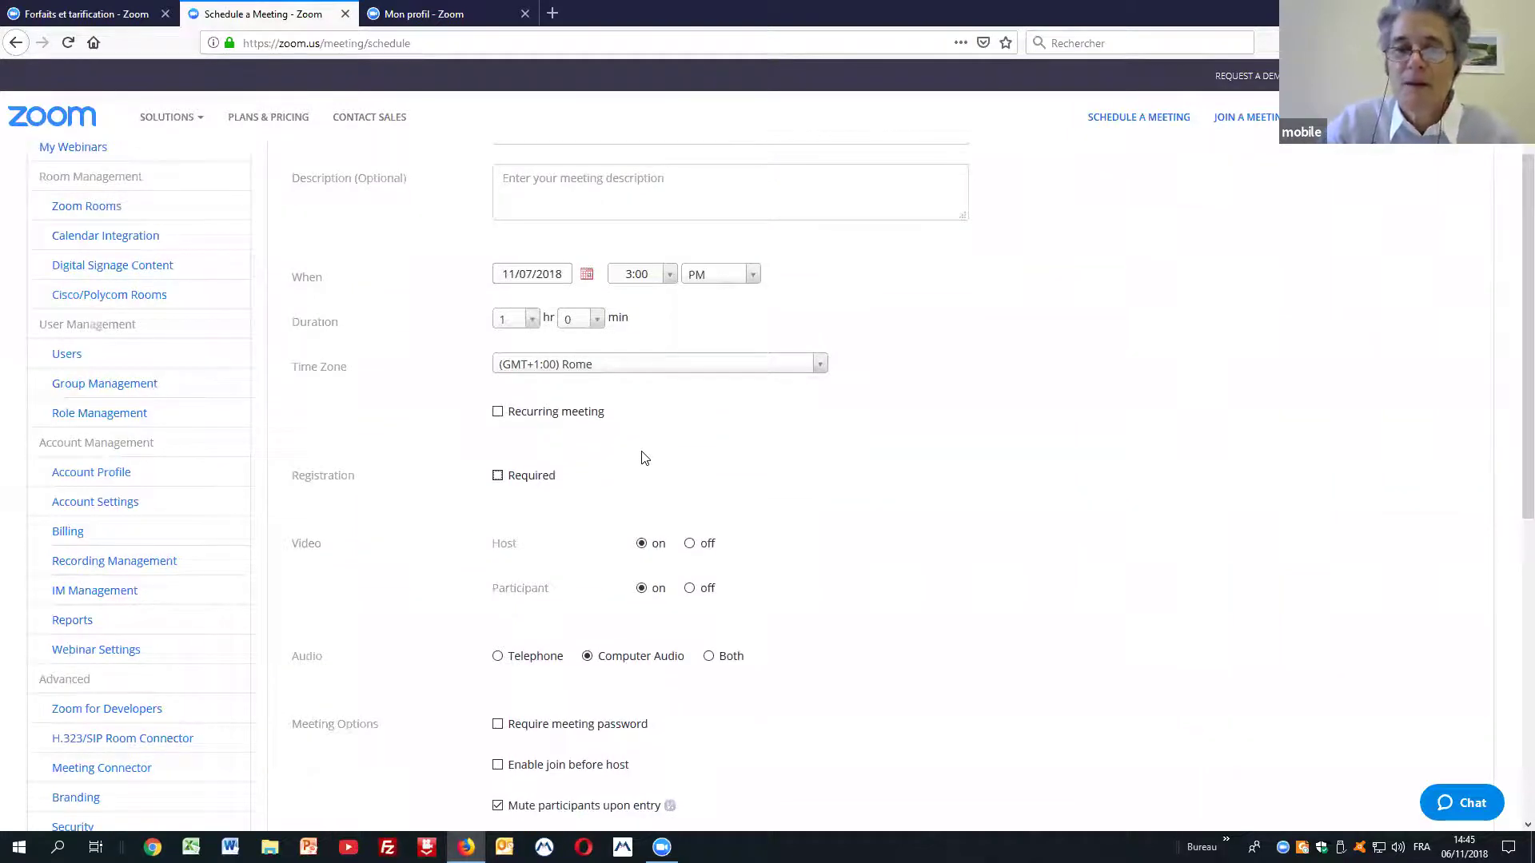
{"action": "scroll", "coordinate": [644, 458], "scroll_direction": "down", "scroll_amount": 3}
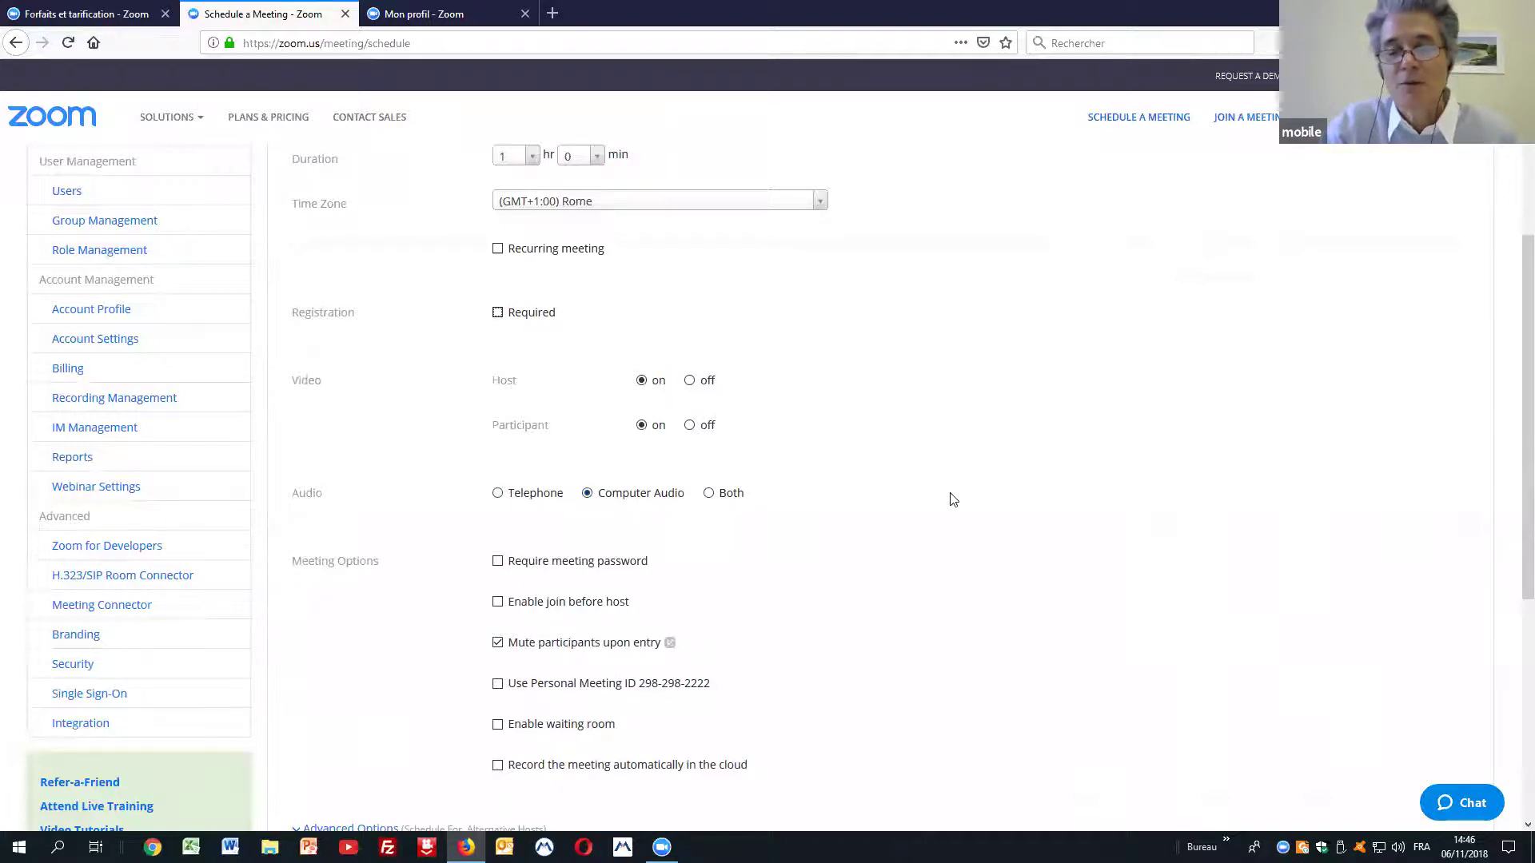
{"action": "scroll", "coordinate": [953, 500], "scroll_direction": "down", "scroll_amount": 3}
{"action": "scroll", "coordinate": [953, 500], "scroll_direction": "down", "scroll_amount": 3}
{"action": "scroll", "coordinate": [798, 648], "scroll_direction": "up", "scroll_amount": 2}
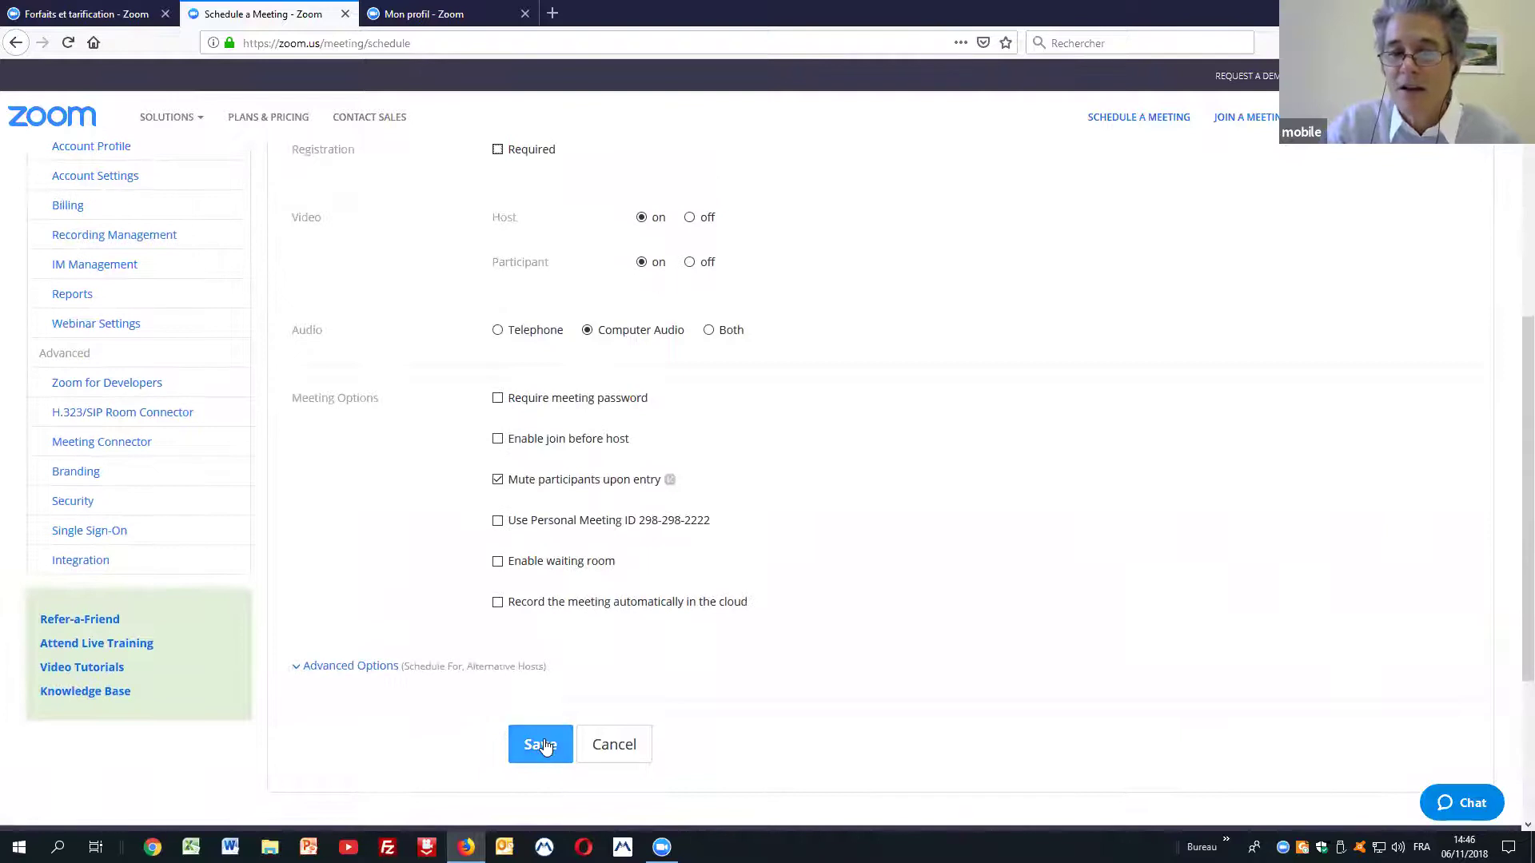
{"action": "left_click", "coordinate": [548, 743]}
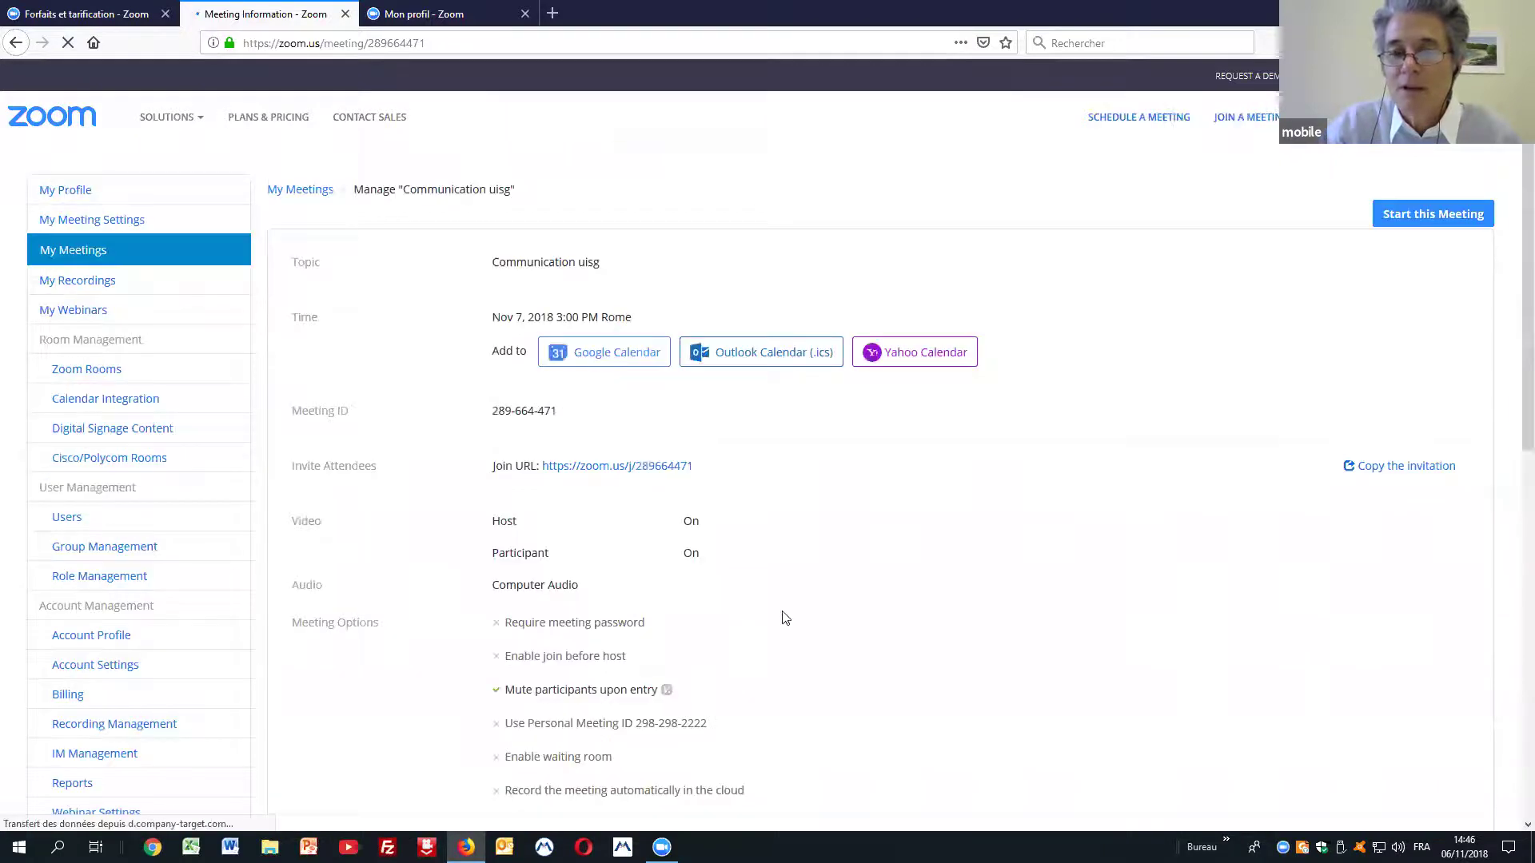
Step: Review the saved meeting's information page, including its time, invitation link and meeting options
{"action": "scroll", "coordinate": [714, 469], "scroll_direction": "down", "scroll_amount": 4}
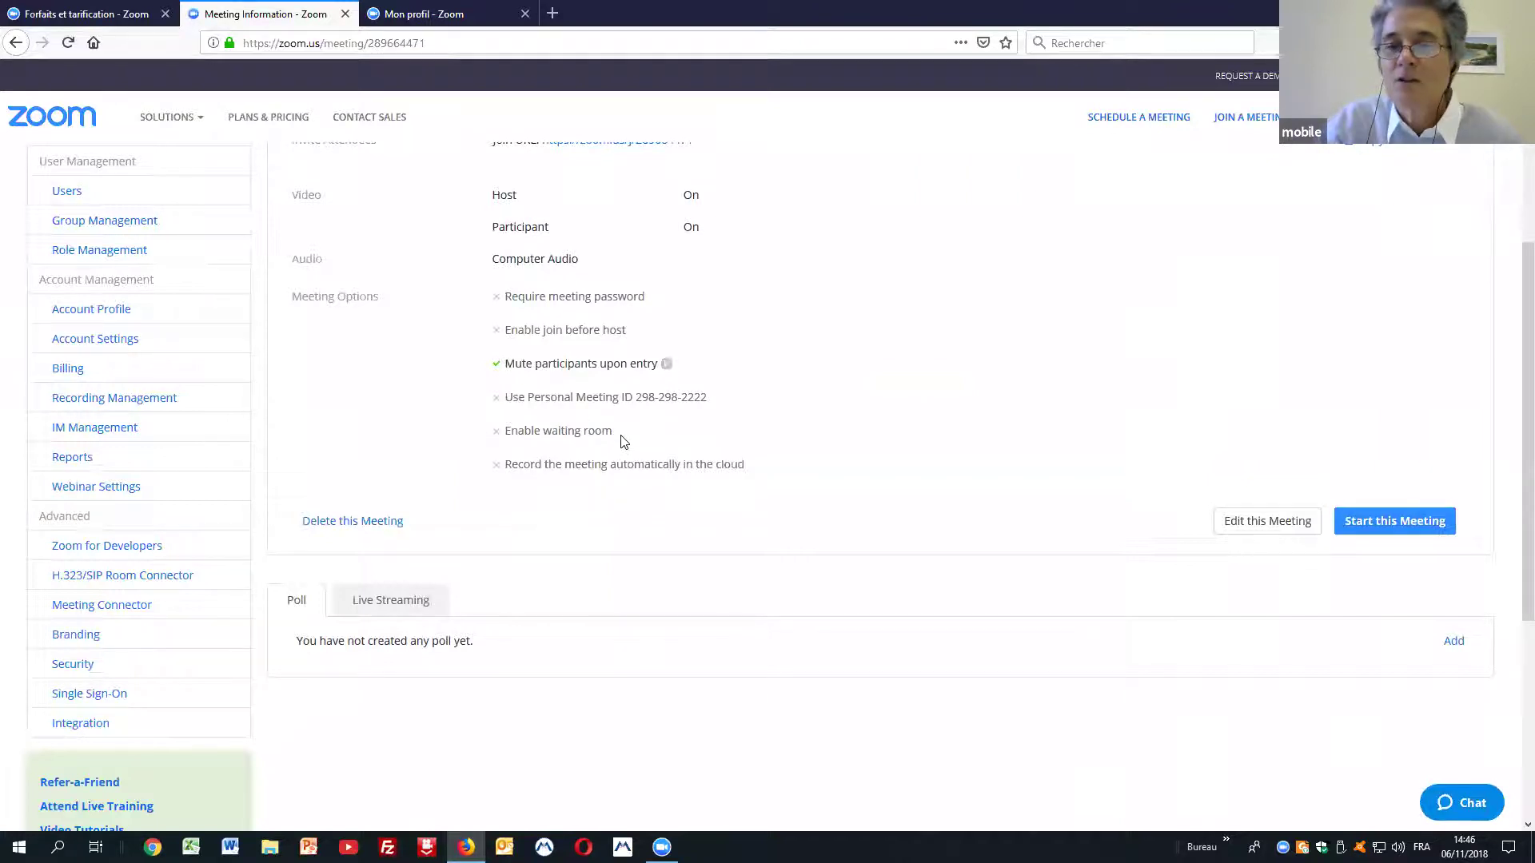
{"action": "scroll", "coordinate": [954, 301], "scroll_direction": "up", "scroll_amount": 1}
{"action": "scroll", "coordinate": [954, 301], "scroll_direction": "up", "scroll_amount": 5}
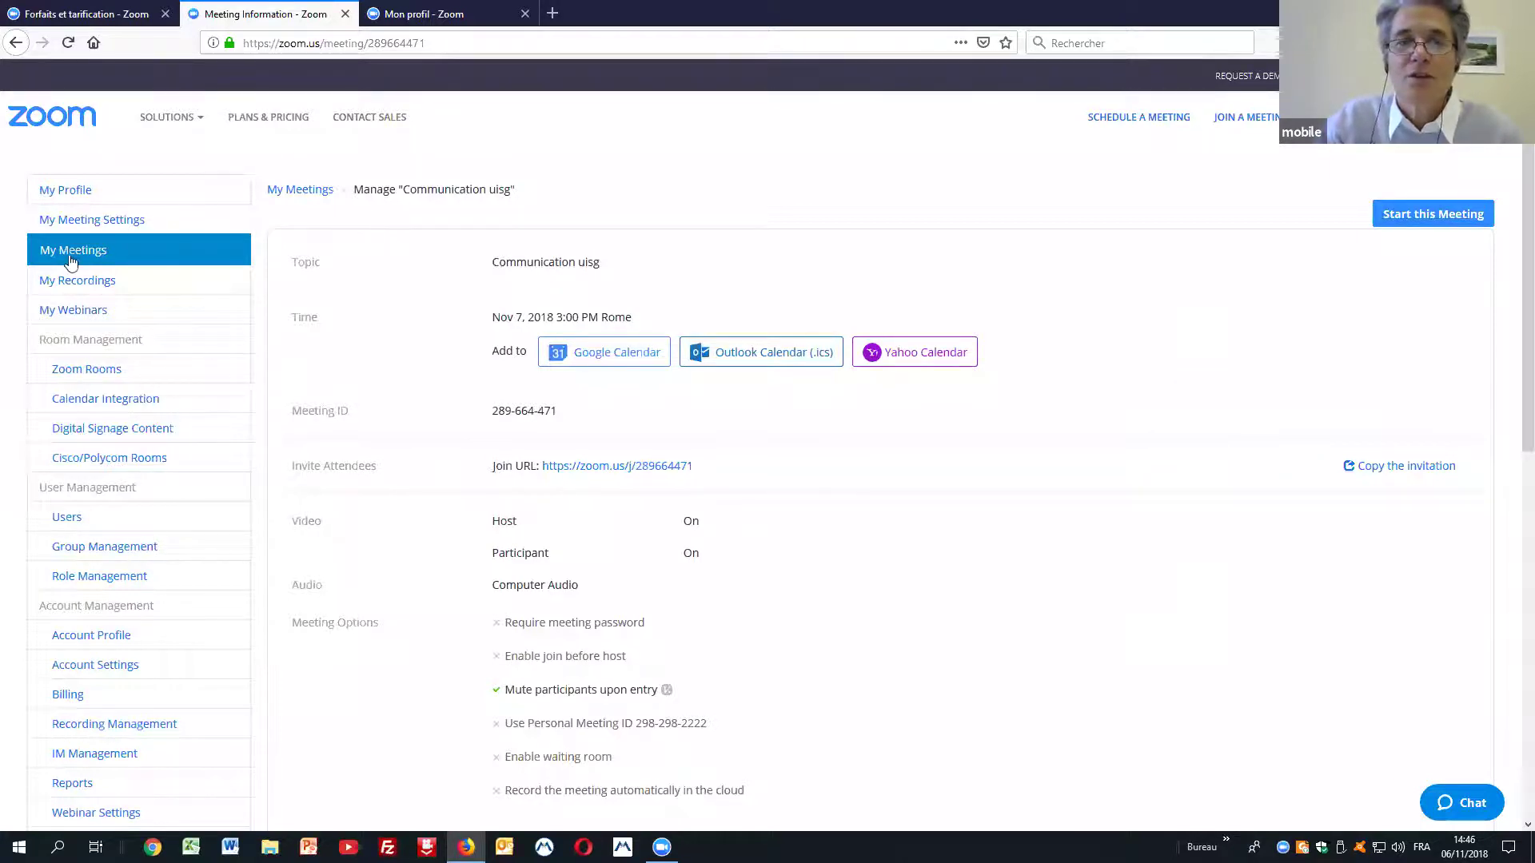
Step: Examine the account's basic and advanced in-meeting settings, including screen sharing, attention tracking and waiting room, and view the upcoming meetings list
{"action": "left_click", "coordinate": [115, 225]}
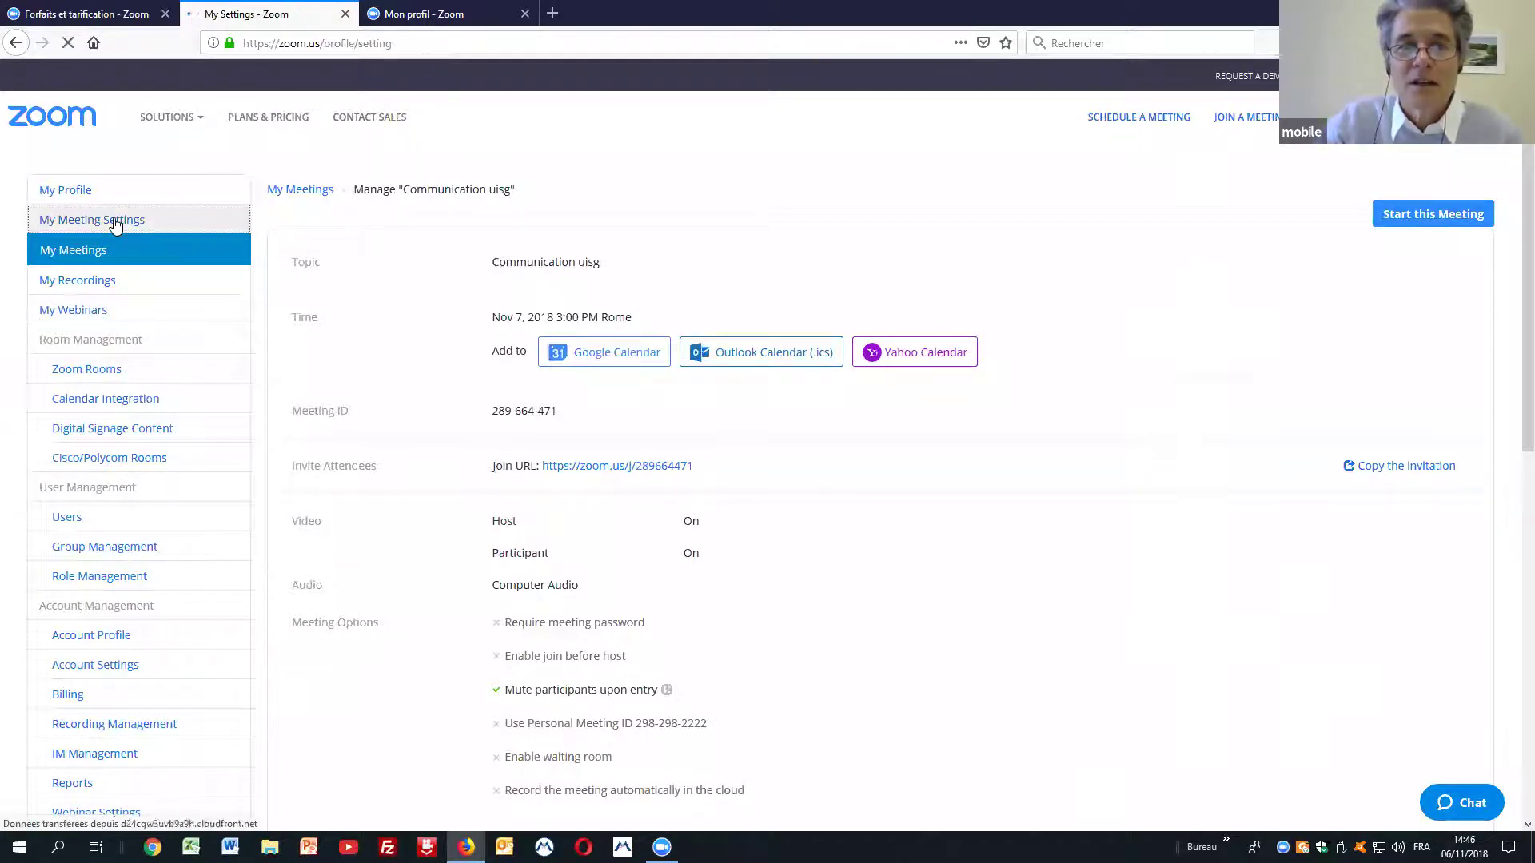
{"action": "scroll", "coordinate": [711, 441], "scroll_direction": "down", "scroll_amount": 9}
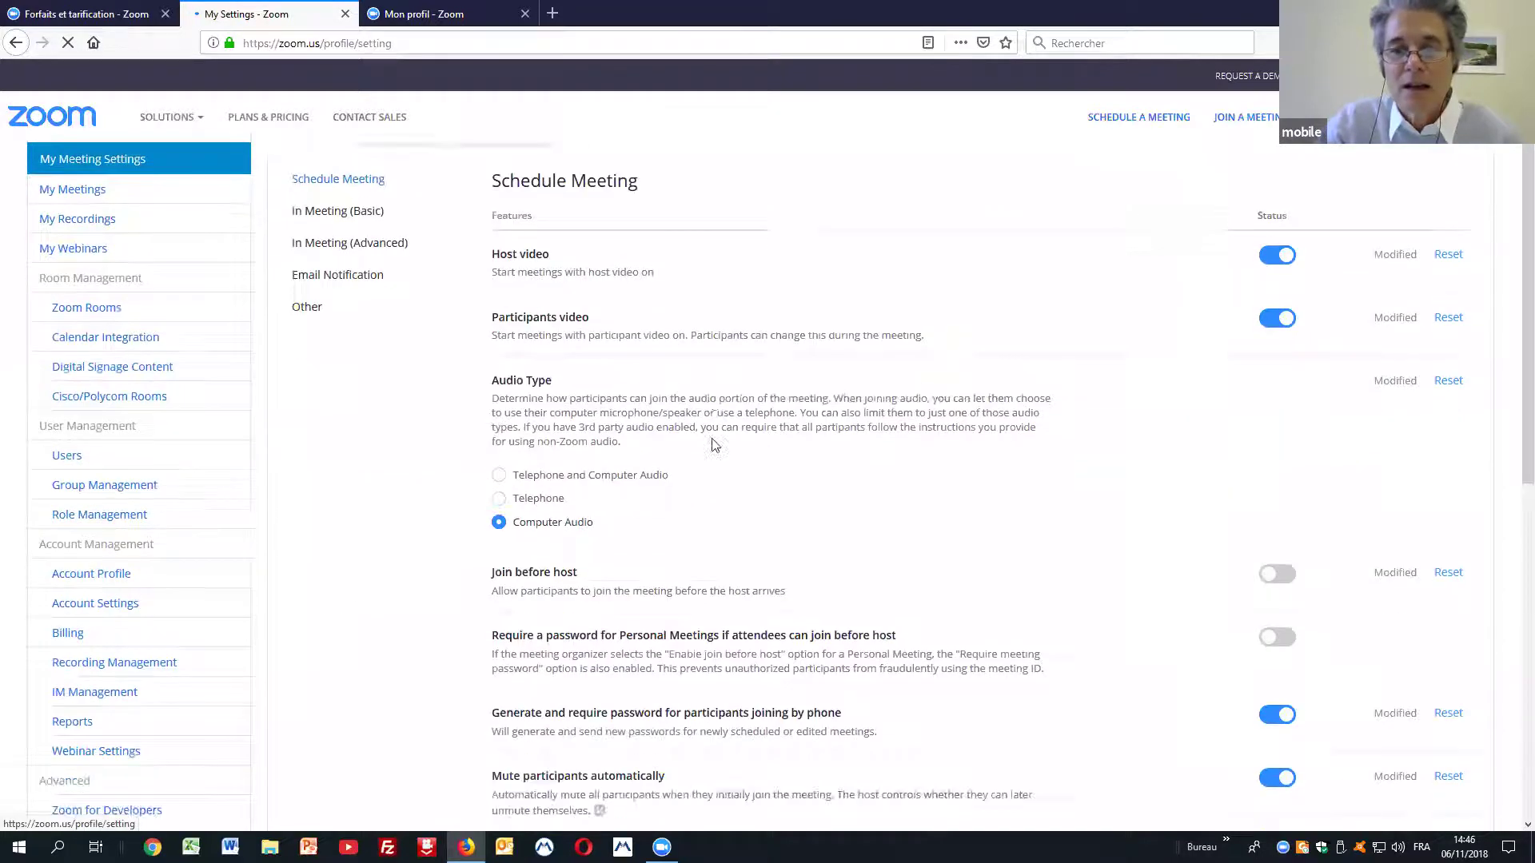
{"action": "scroll", "coordinate": [714, 445], "scroll_direction": "down", "scroll_amount": 12}
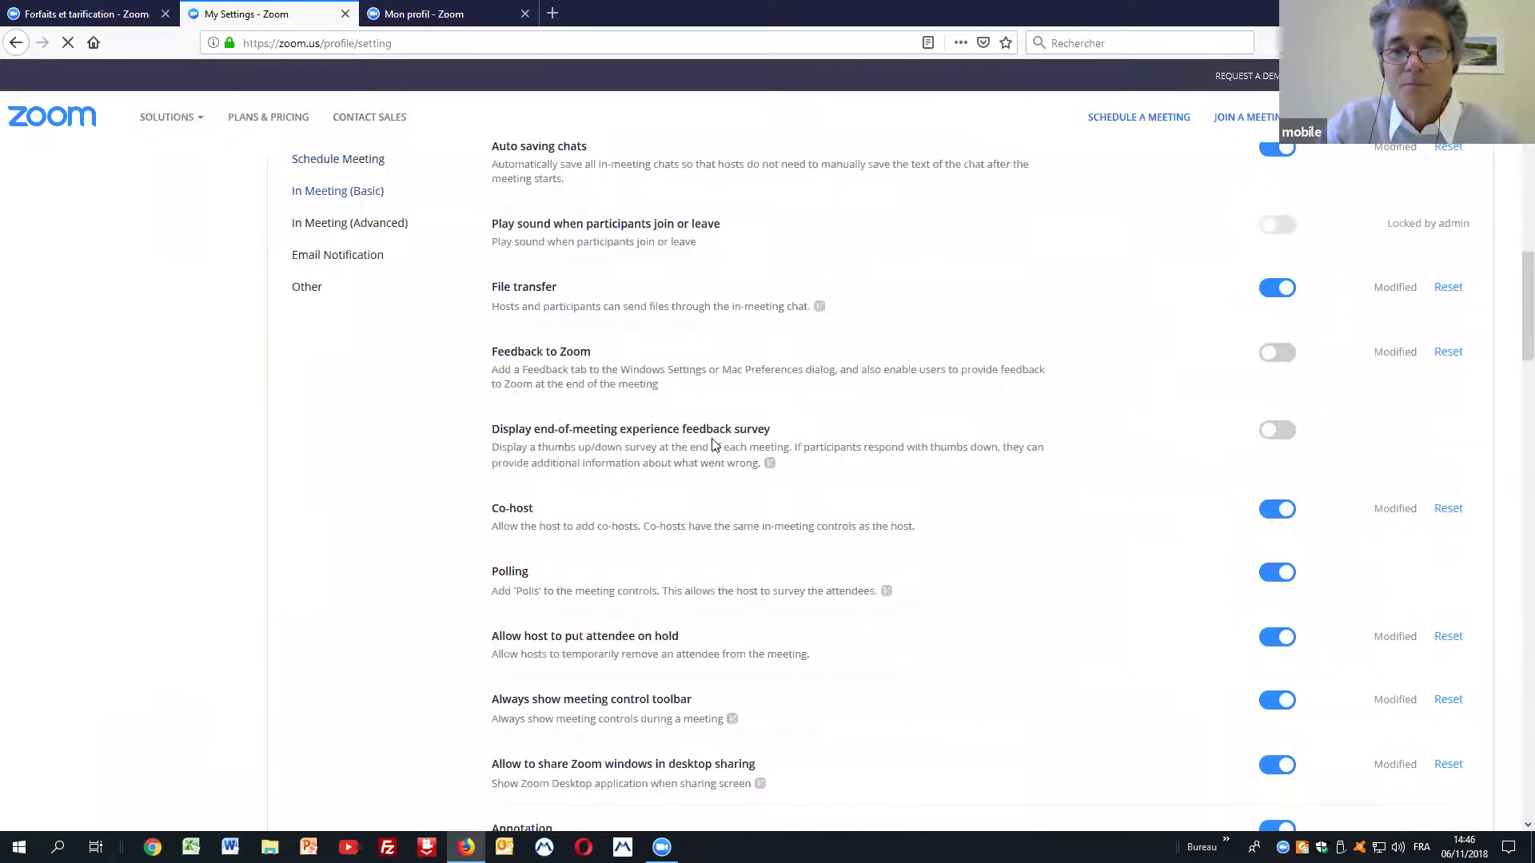
{"action": "scroll", "coordinate": [714, 446], "scroll_direction": "down", "scroll_amount": 5}
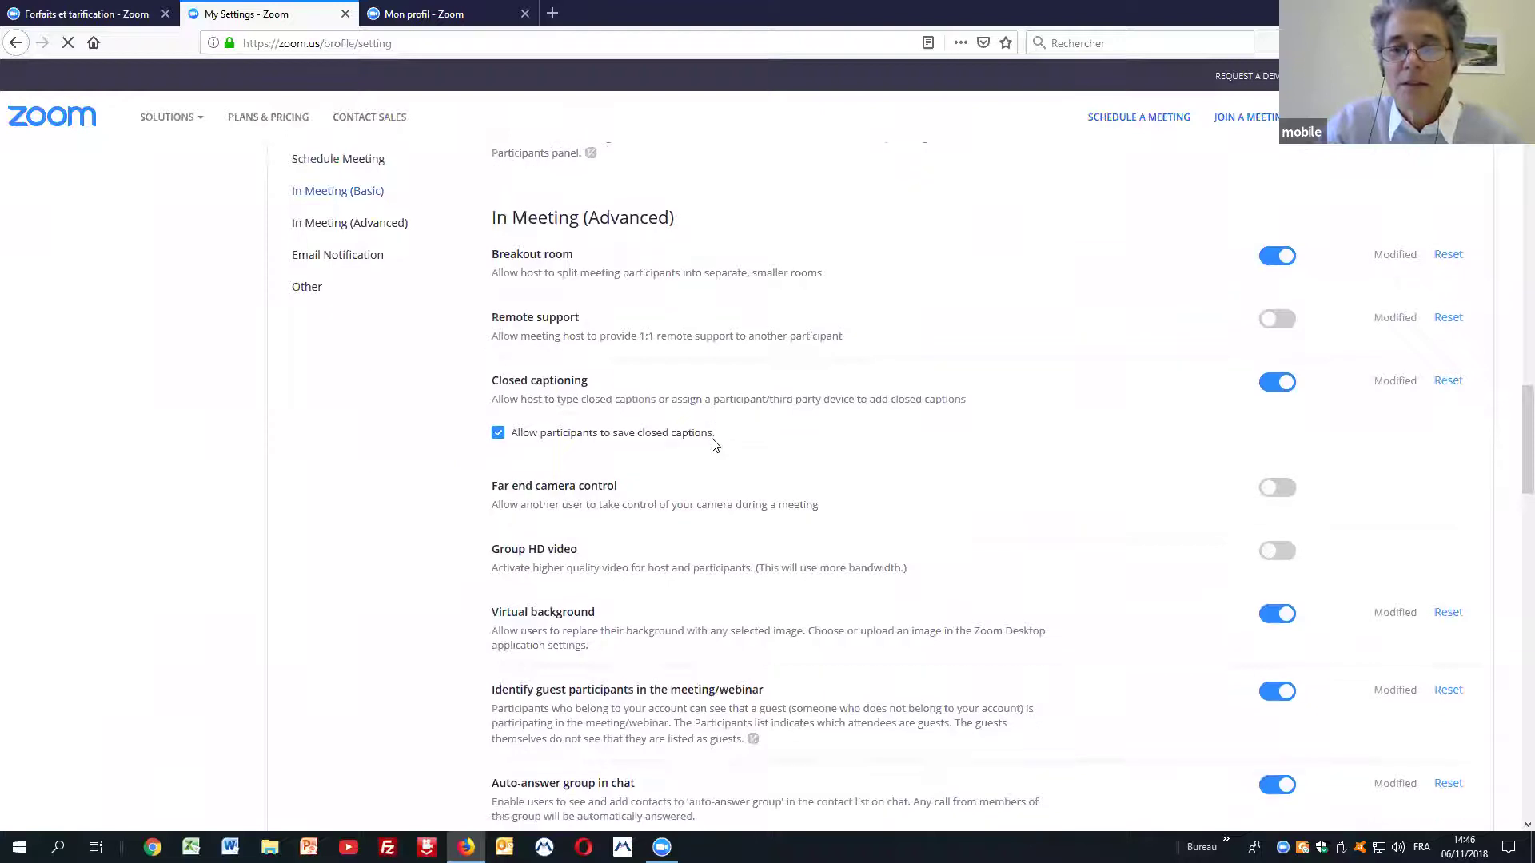
{"action": "scroll", "coordinate": [714, 445], "scroll_direction": "down", "scroll_amount": 5}
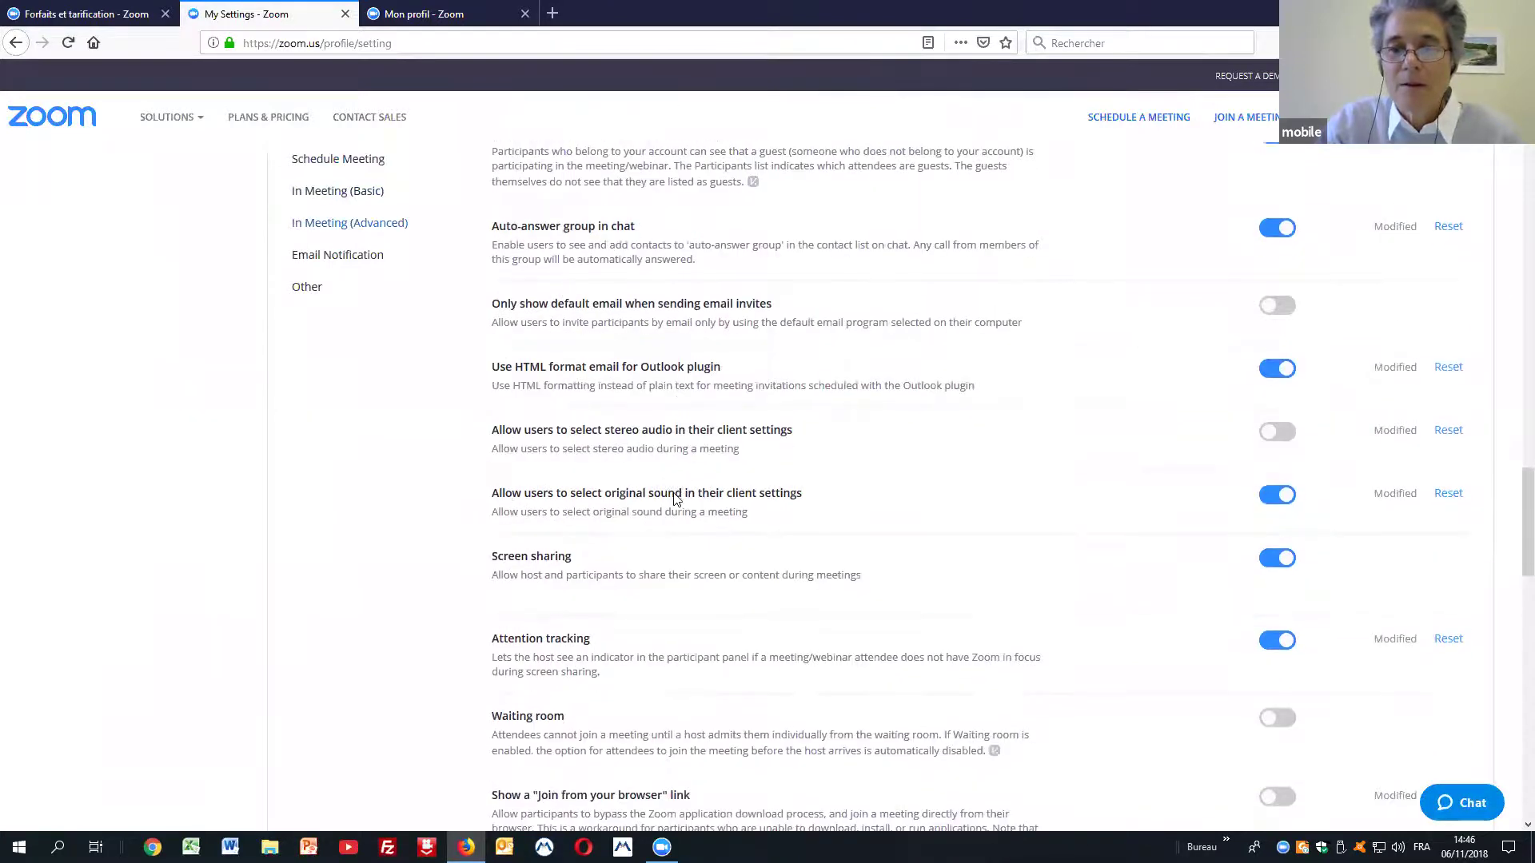
{"action": "scroll", "coordinate": [674, 491], "scroll_direction": "down", "scroll_amount": 2}
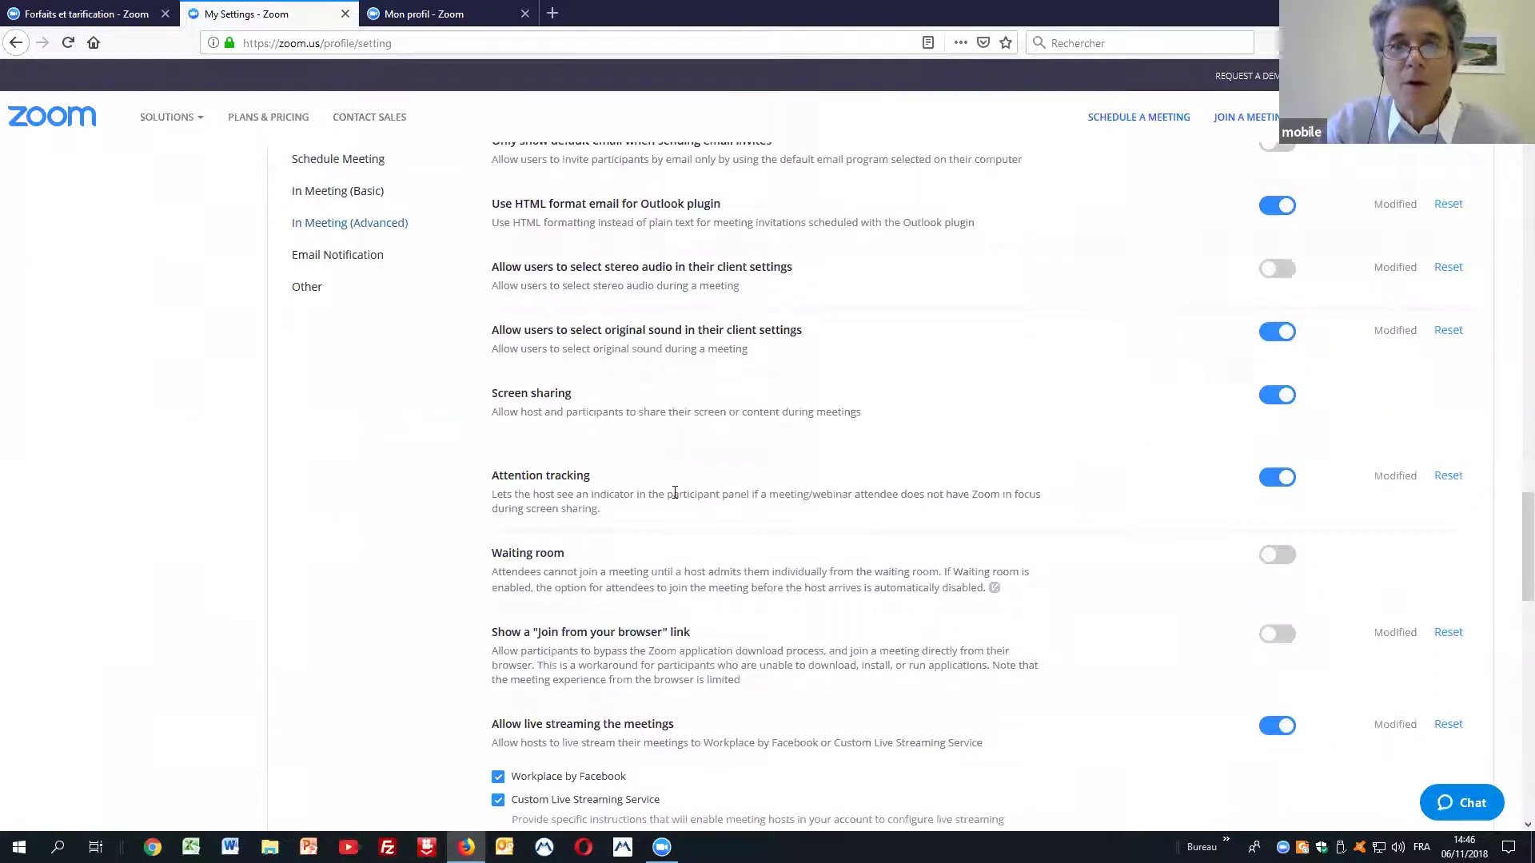
{"action": "scroll", "coordinate": [674, 492], "scroll_direction": "up", "scroll_amount": 1}
{"action": "scroll", "coordinate": [675, 492], "scroll_direction": "up", "scroll_amount": 3}
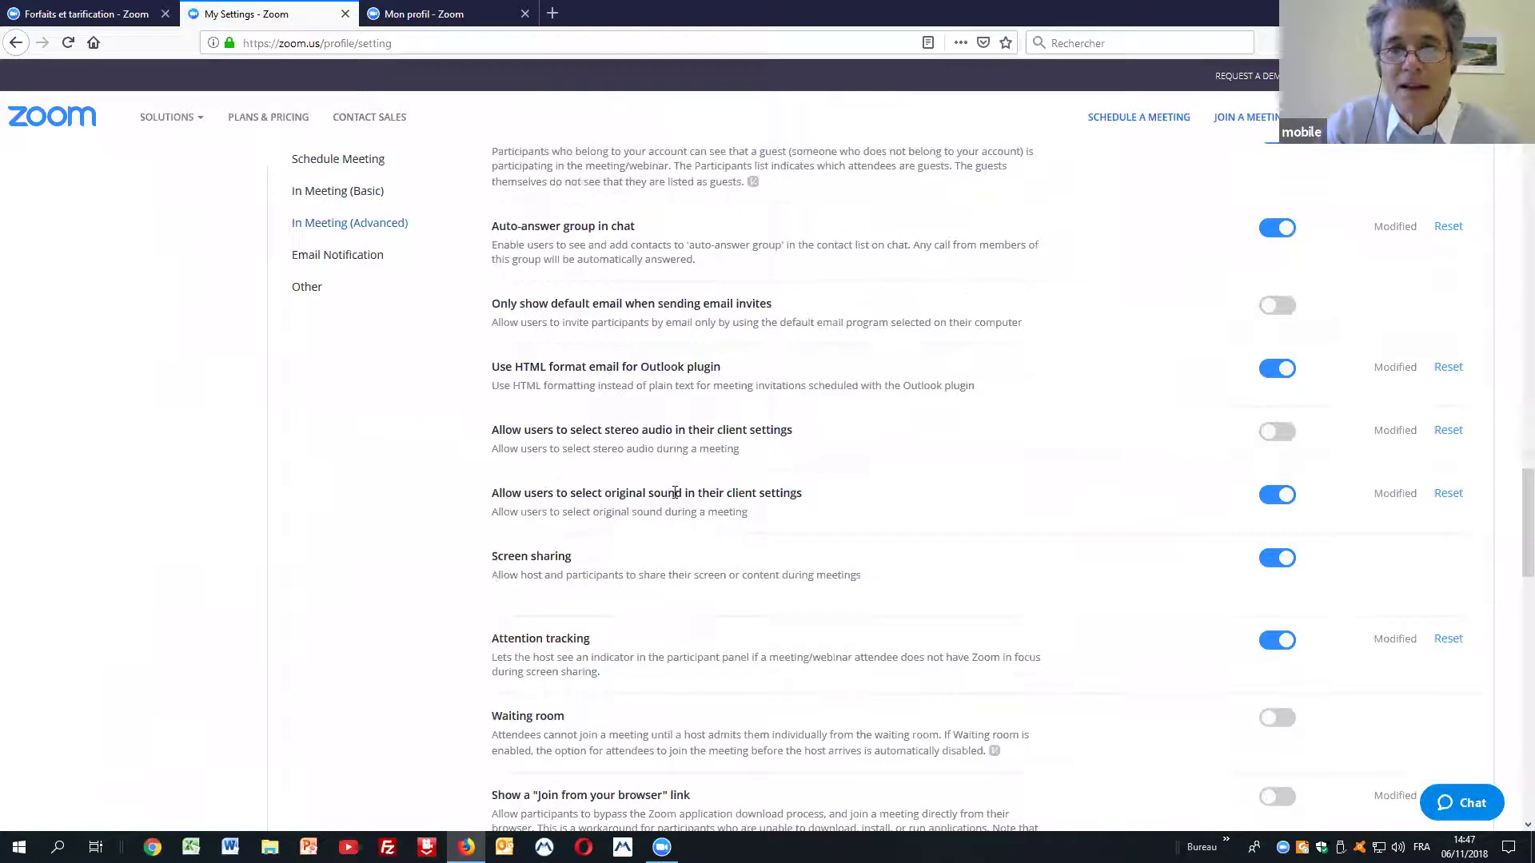
{"action": "scroll", "coordinate": [683, 483], "scroll_direction": "up", "scroll_amount": 4}
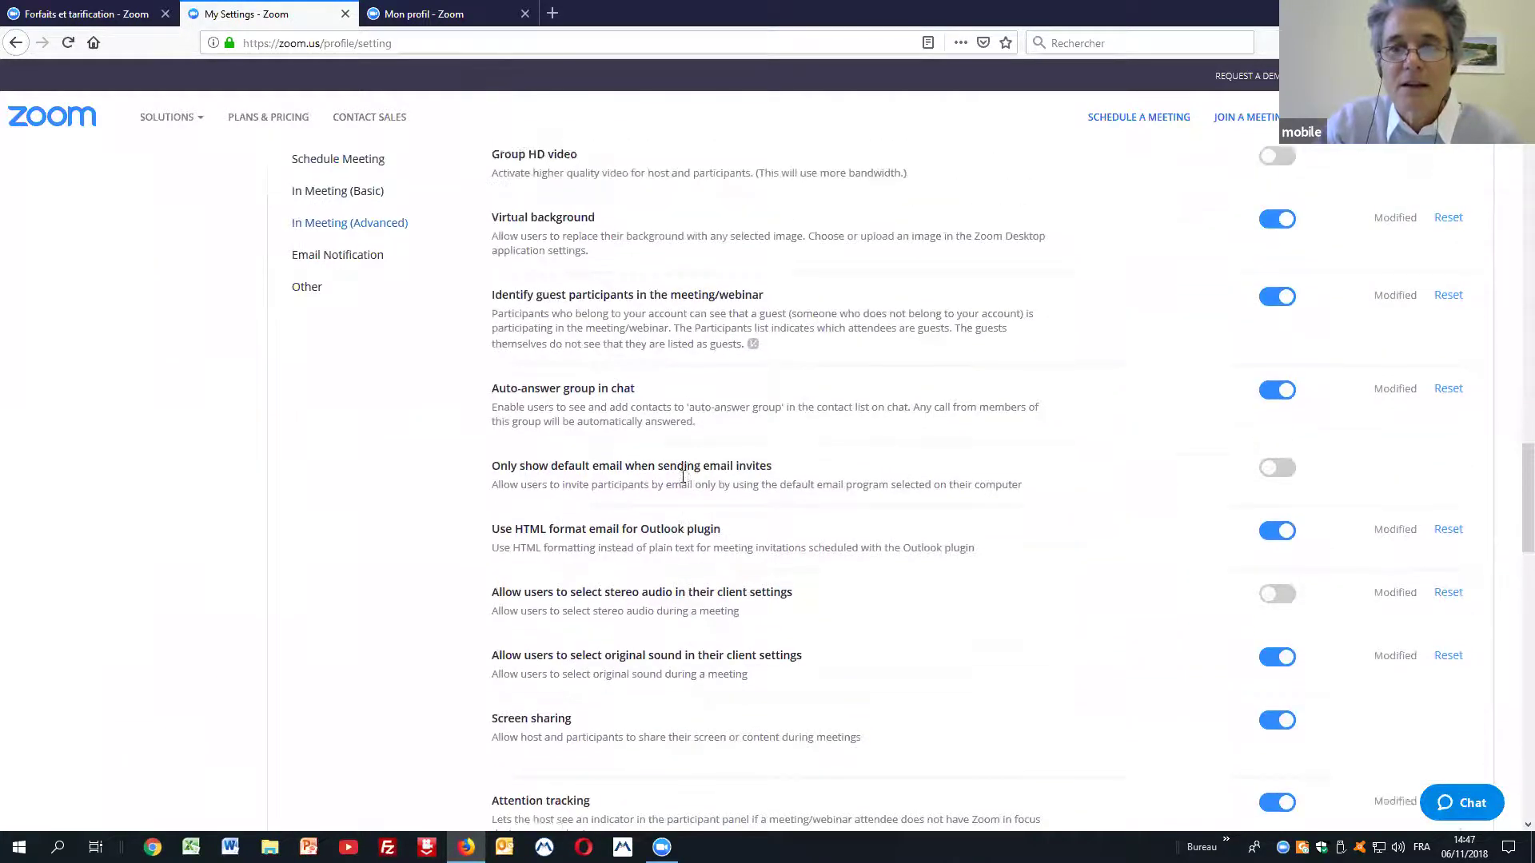
{"action": "scroll", "coordinate": [683, 474], "scroll_direction": "down", "scroll_amount": 8}
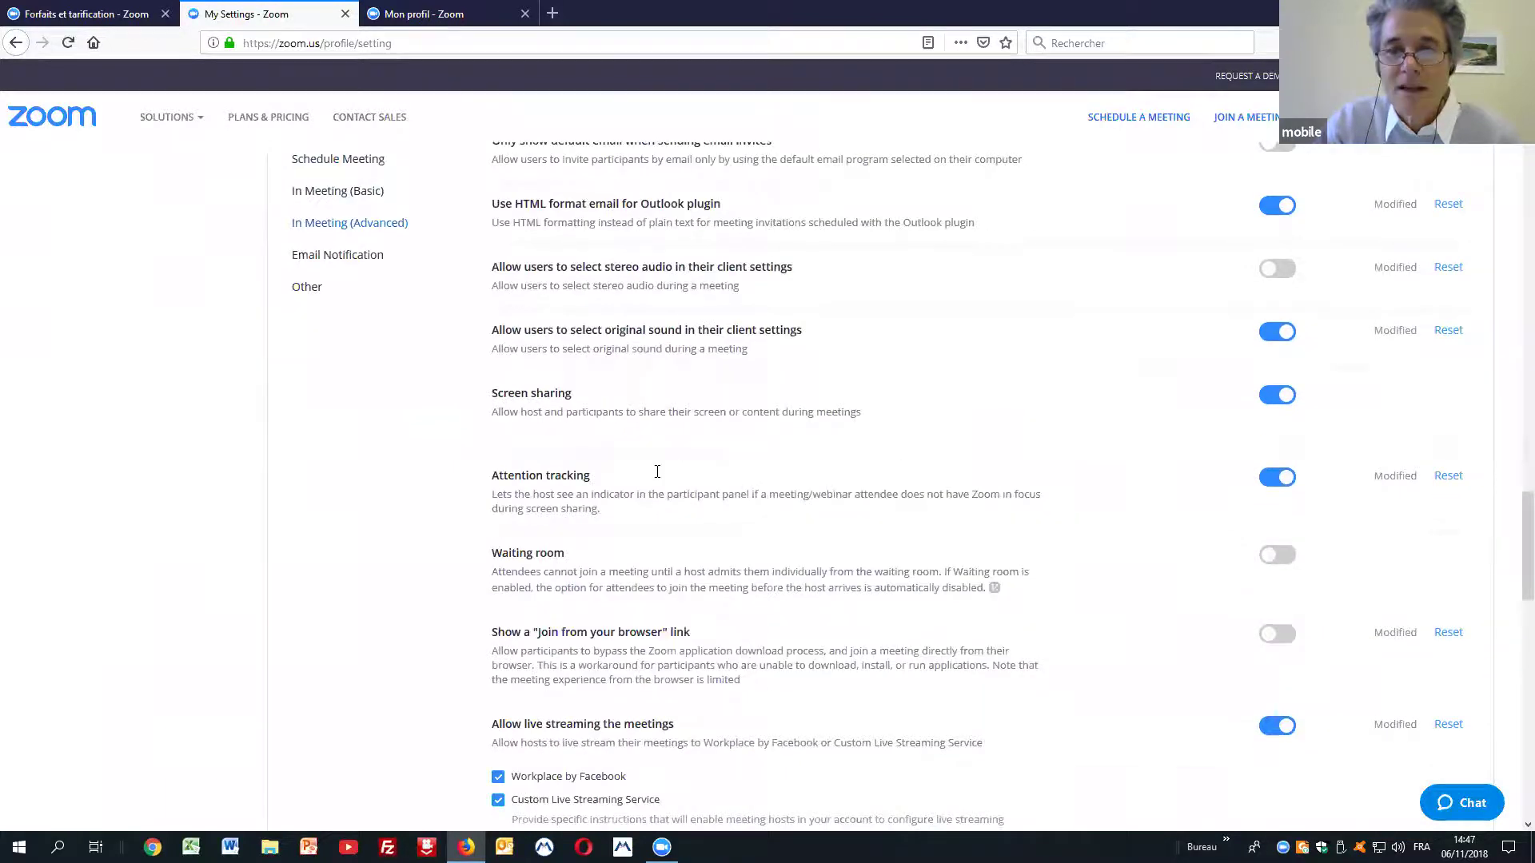
{"action": "scroll", "coordinate": [552, 403], "scroll_direction": "down", "scroll_amount": 3}
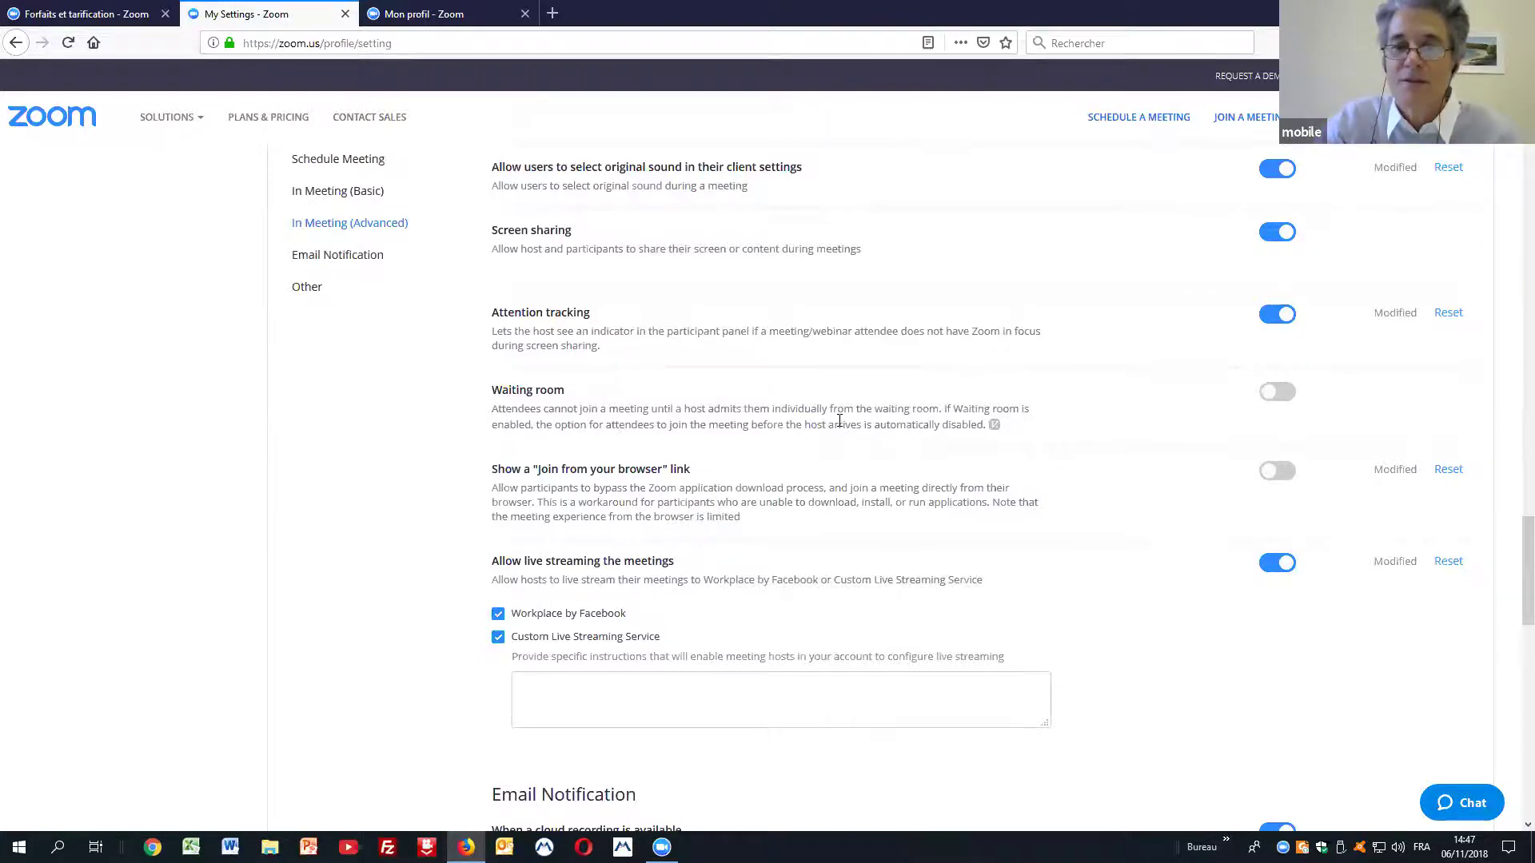
{"action": "scroll", "coordinate": [838, 422], "scroll_direction": "up", "scroll_amount": 2}
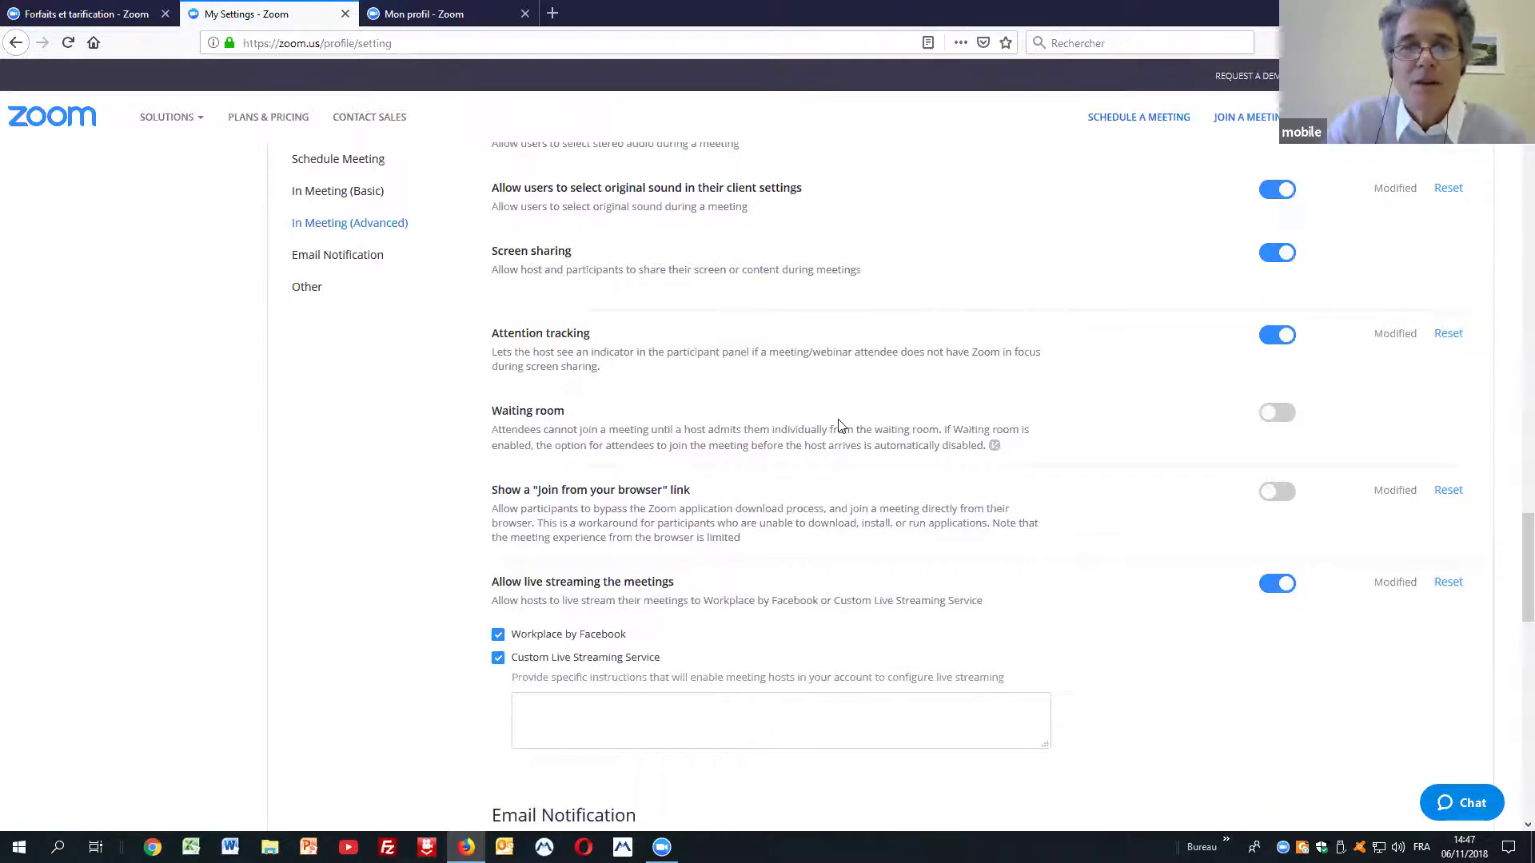
{"action": "scroll", "coordinate": [753, 347], "scroll_direction": "up", "scroll_amount": 1}
{"action": "scroll", "coordinate": [752, 342], "scroll_direction": "up", "scroll_amount": 15}
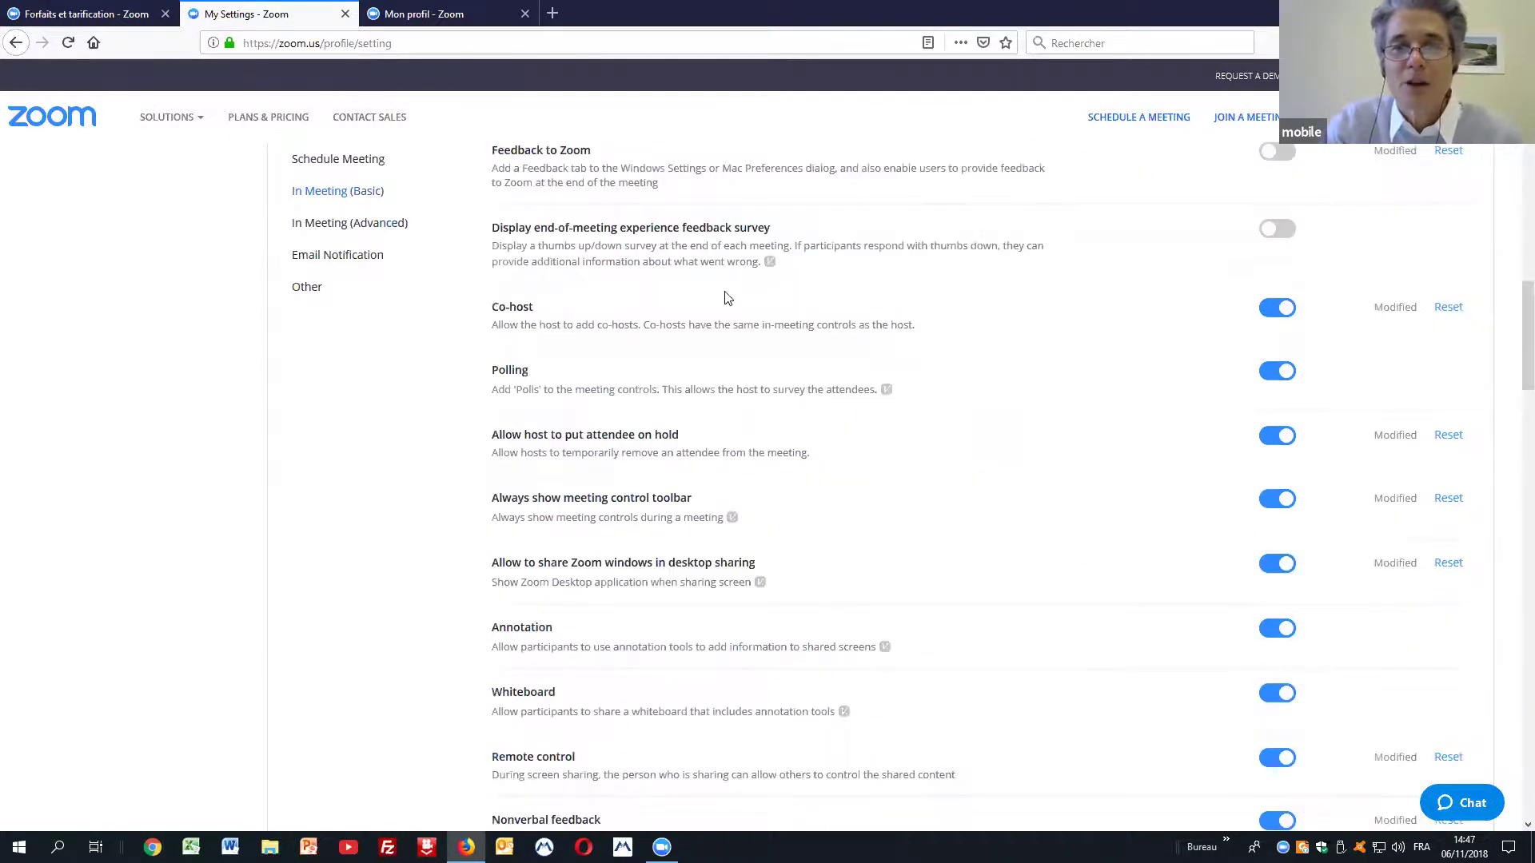
{"action": "scroll", "coordinate": [703, 240], "scroll_direction": "up", "scroll_amount": 10}
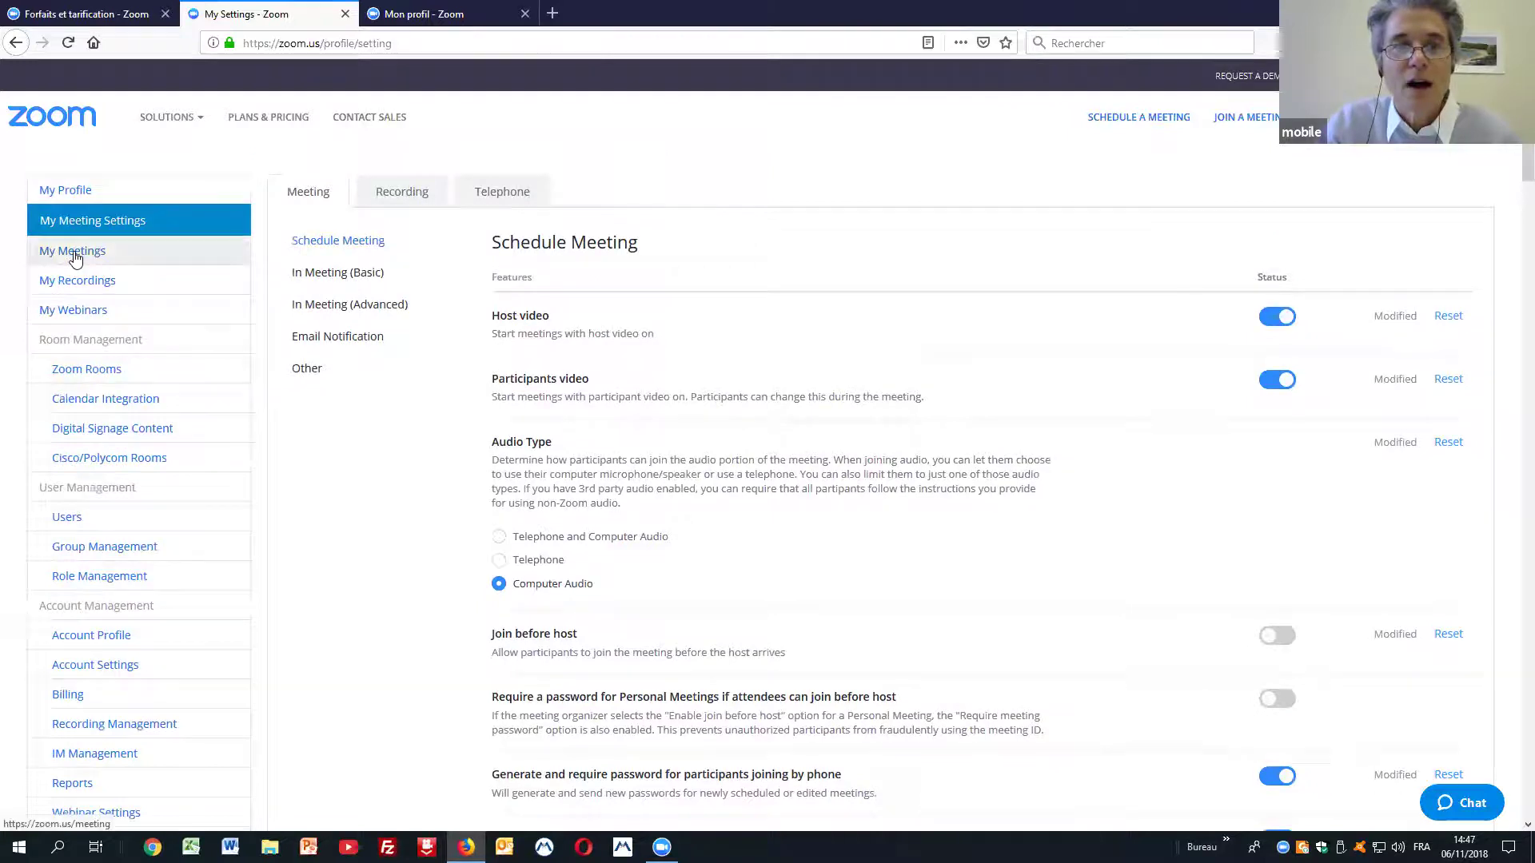
{"action": "left_click", "coordinate": [75, 254]}
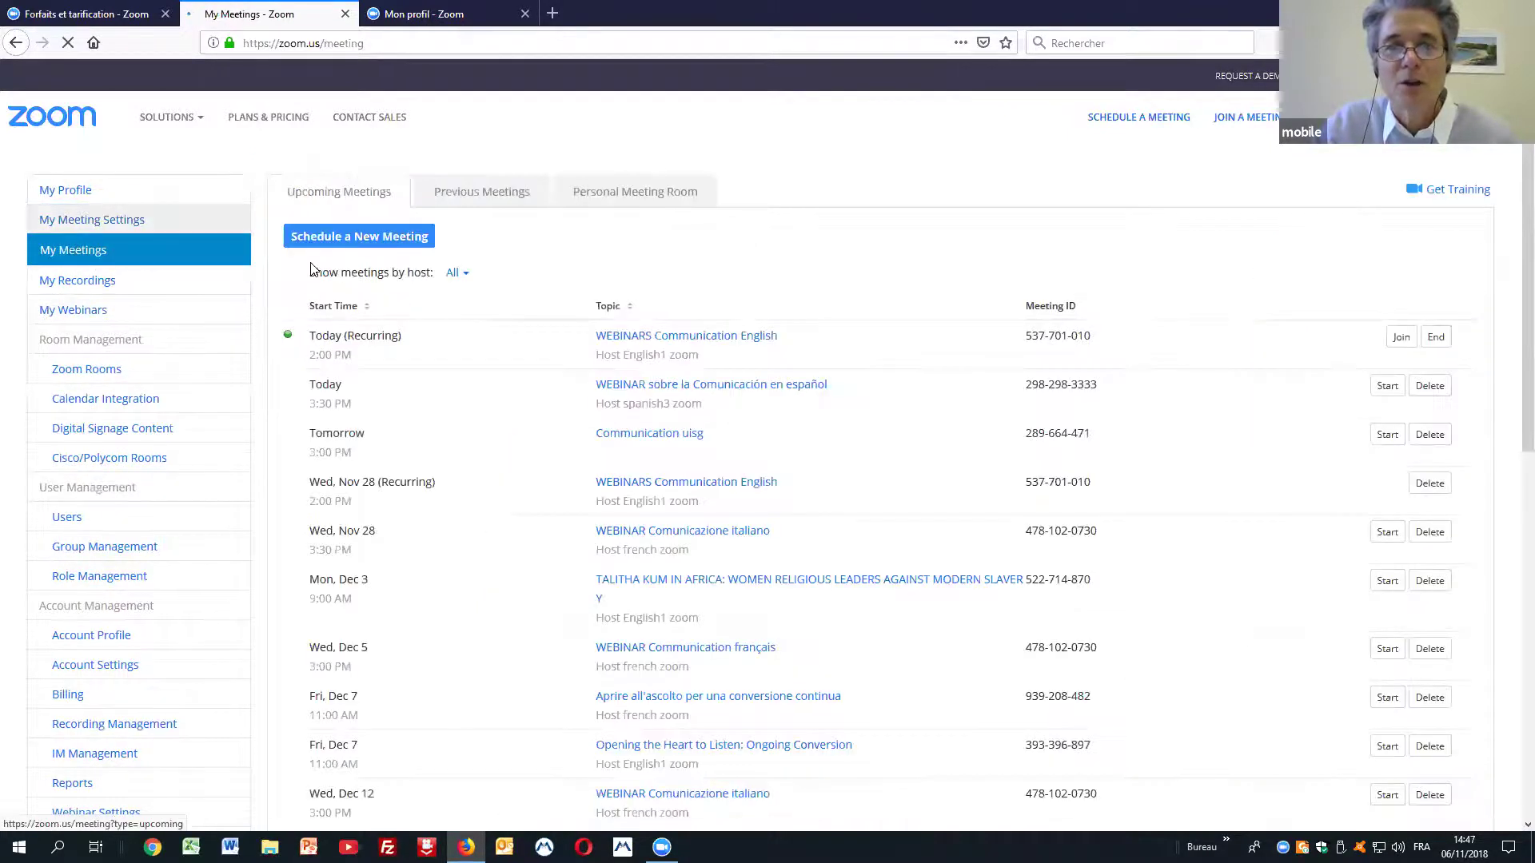
Step: Search the cloud recordings for the period from 10/01/2018 to 11/06/2018
{"action": "left_click", "coordinate": [83, 285]}
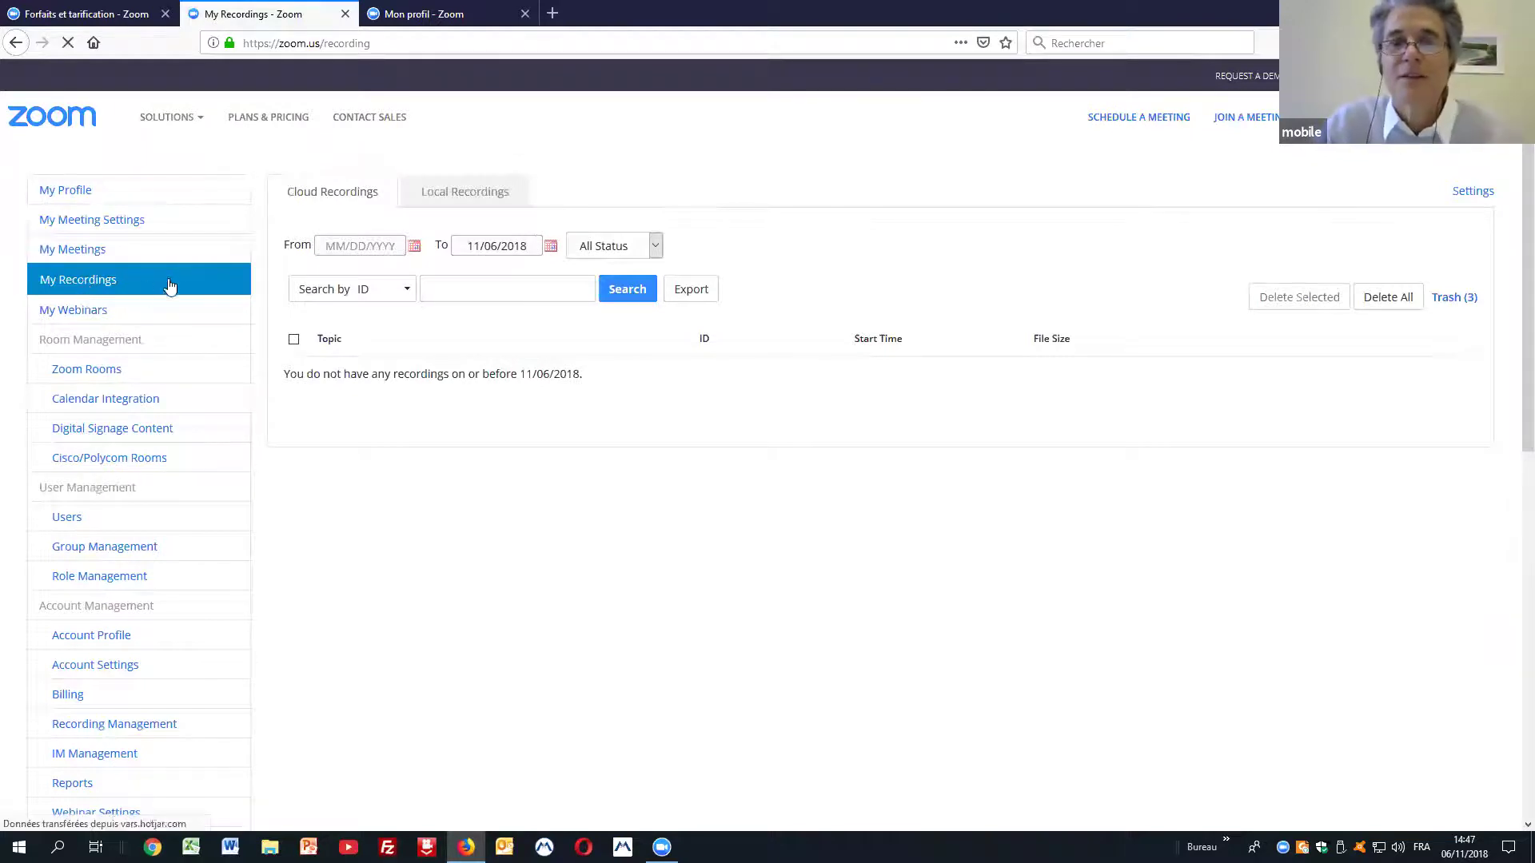
{"action": "left_click", "coordinate": [414, 249]}
{"action": "left_click", "coordinate": [326, 269]}
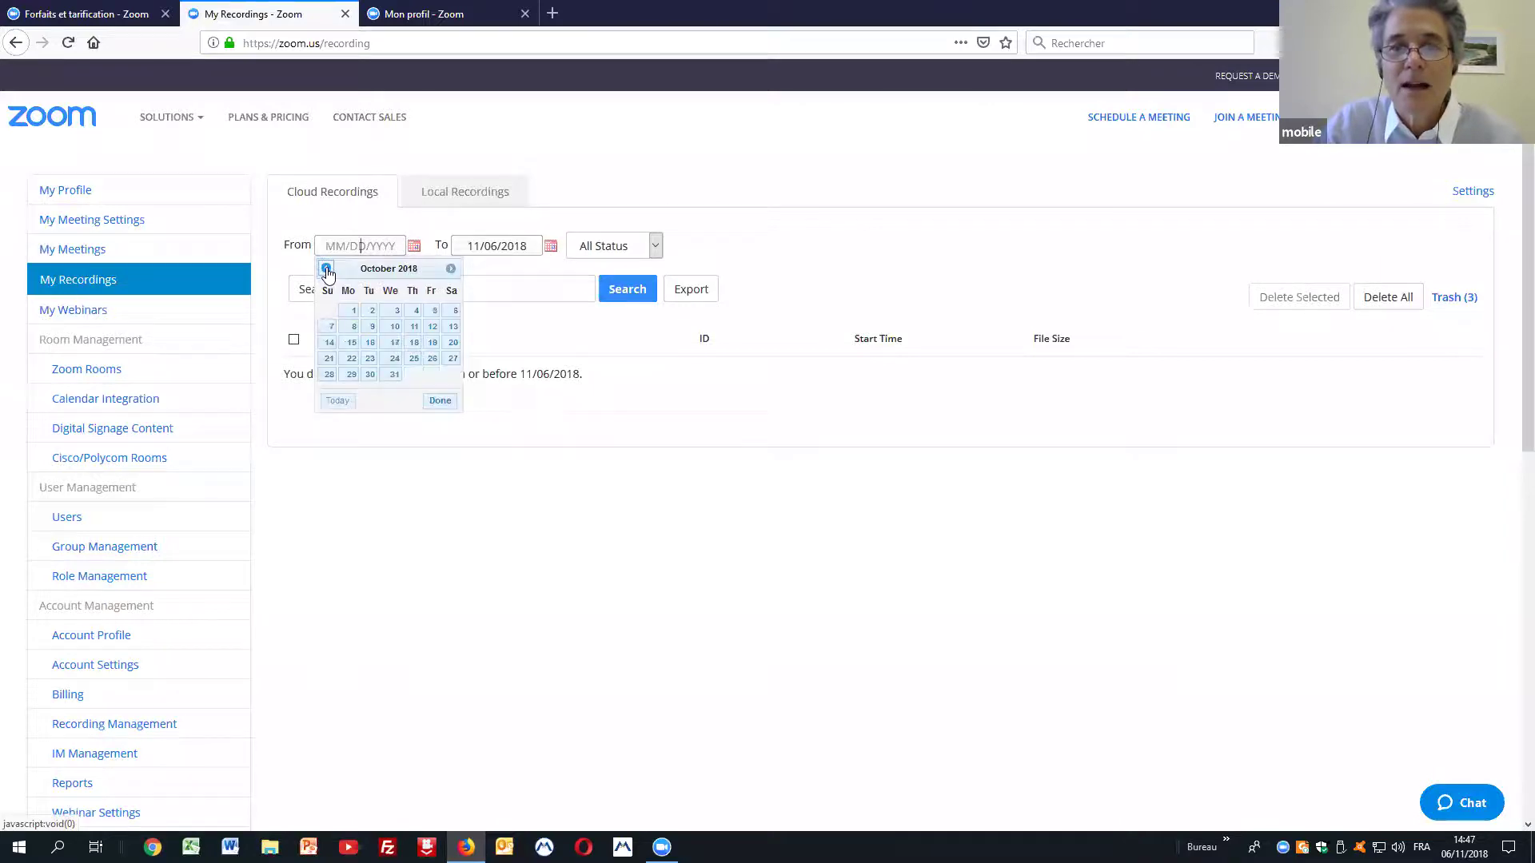
{"action": "left_click", "coordinate": [353, 311]}
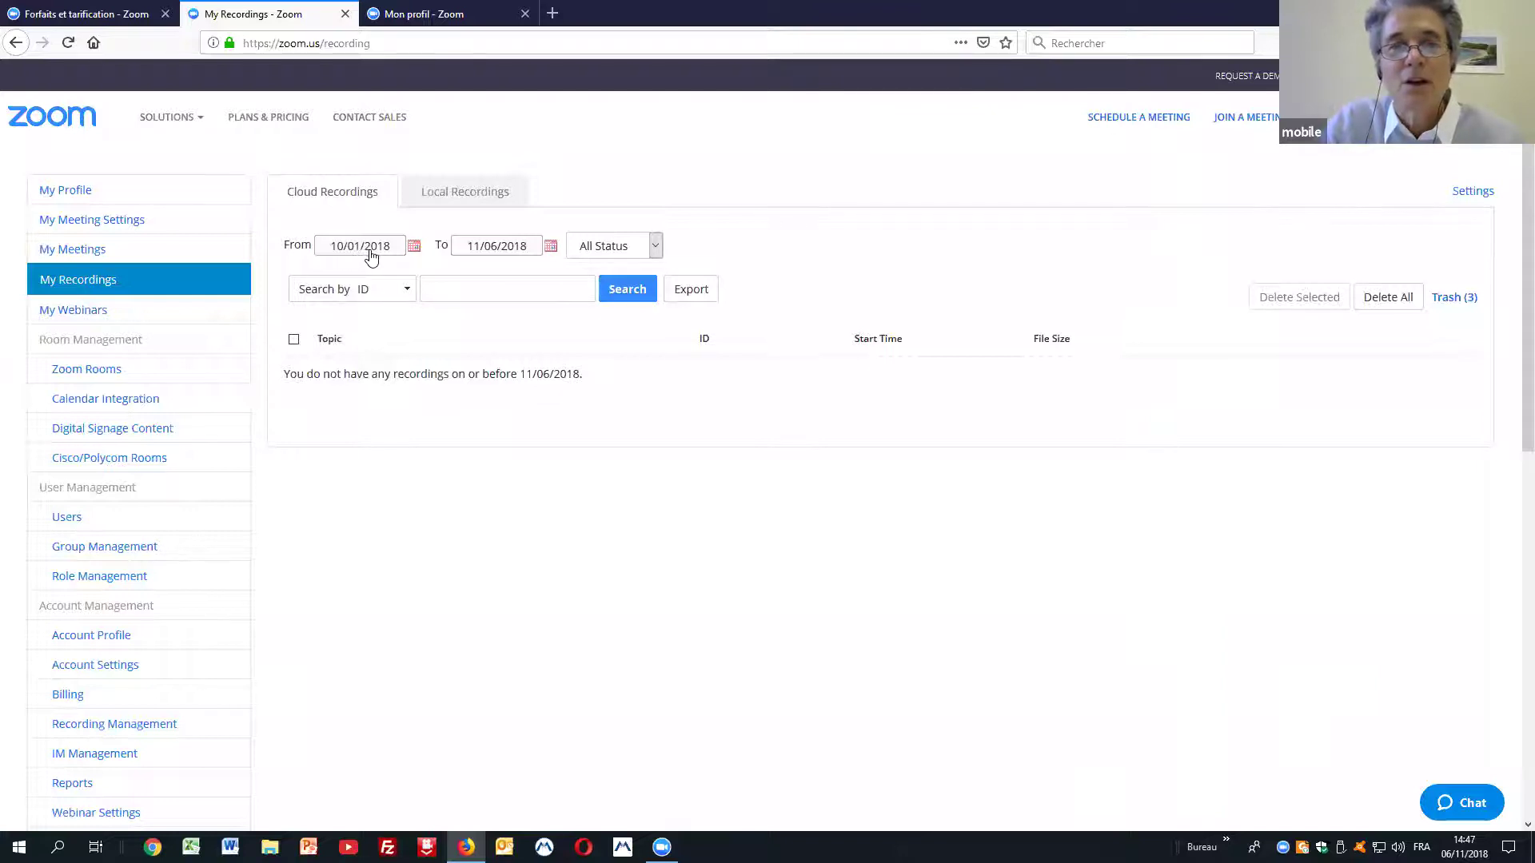
{"action": "left_click", "coordinate": [413, 247]}
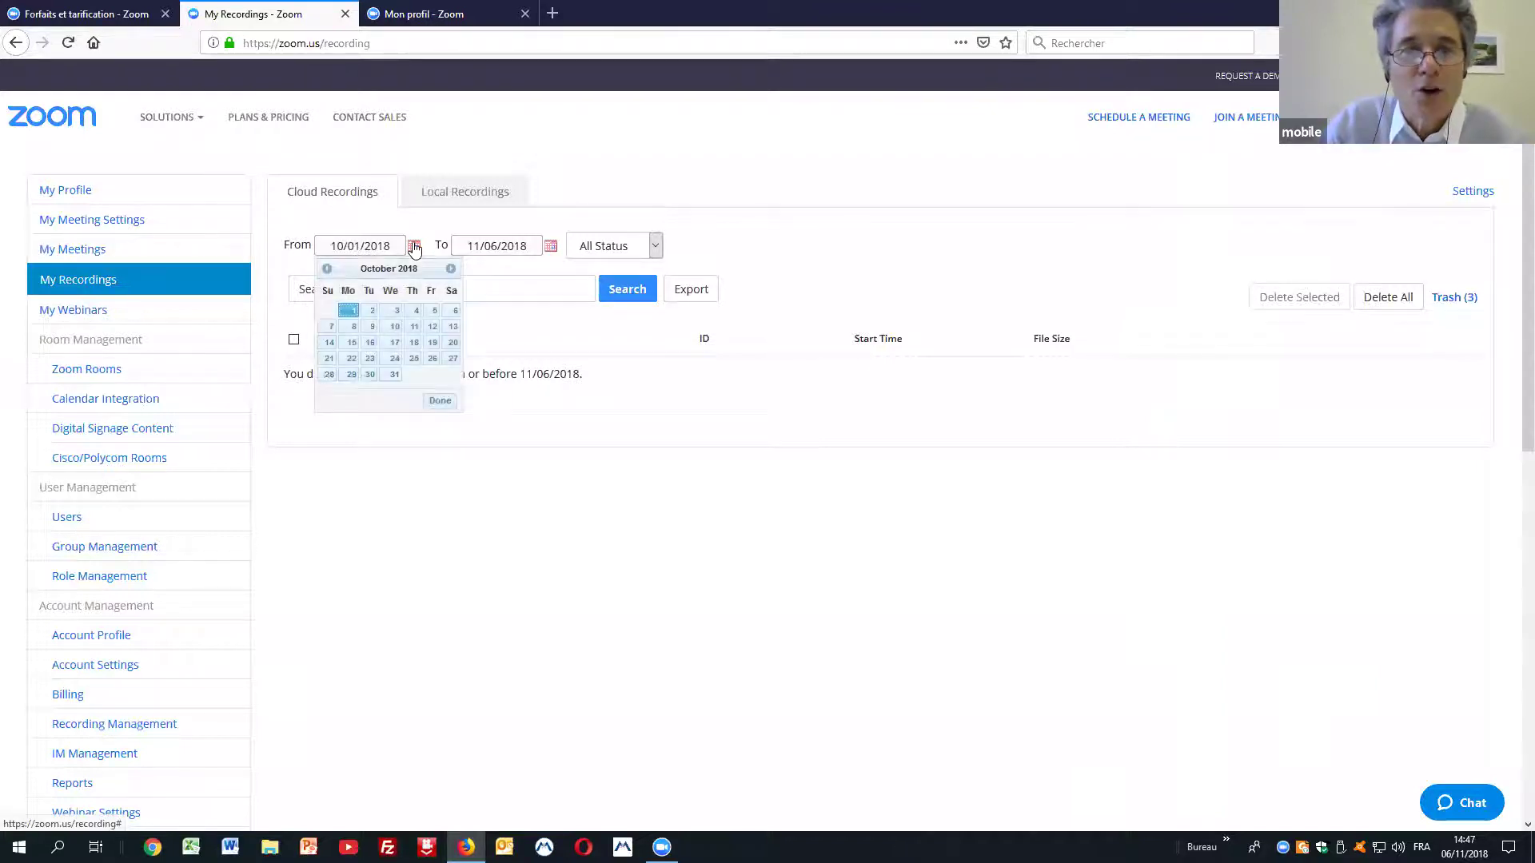
{"action": "left_click", "coordinate": [353, 310]}
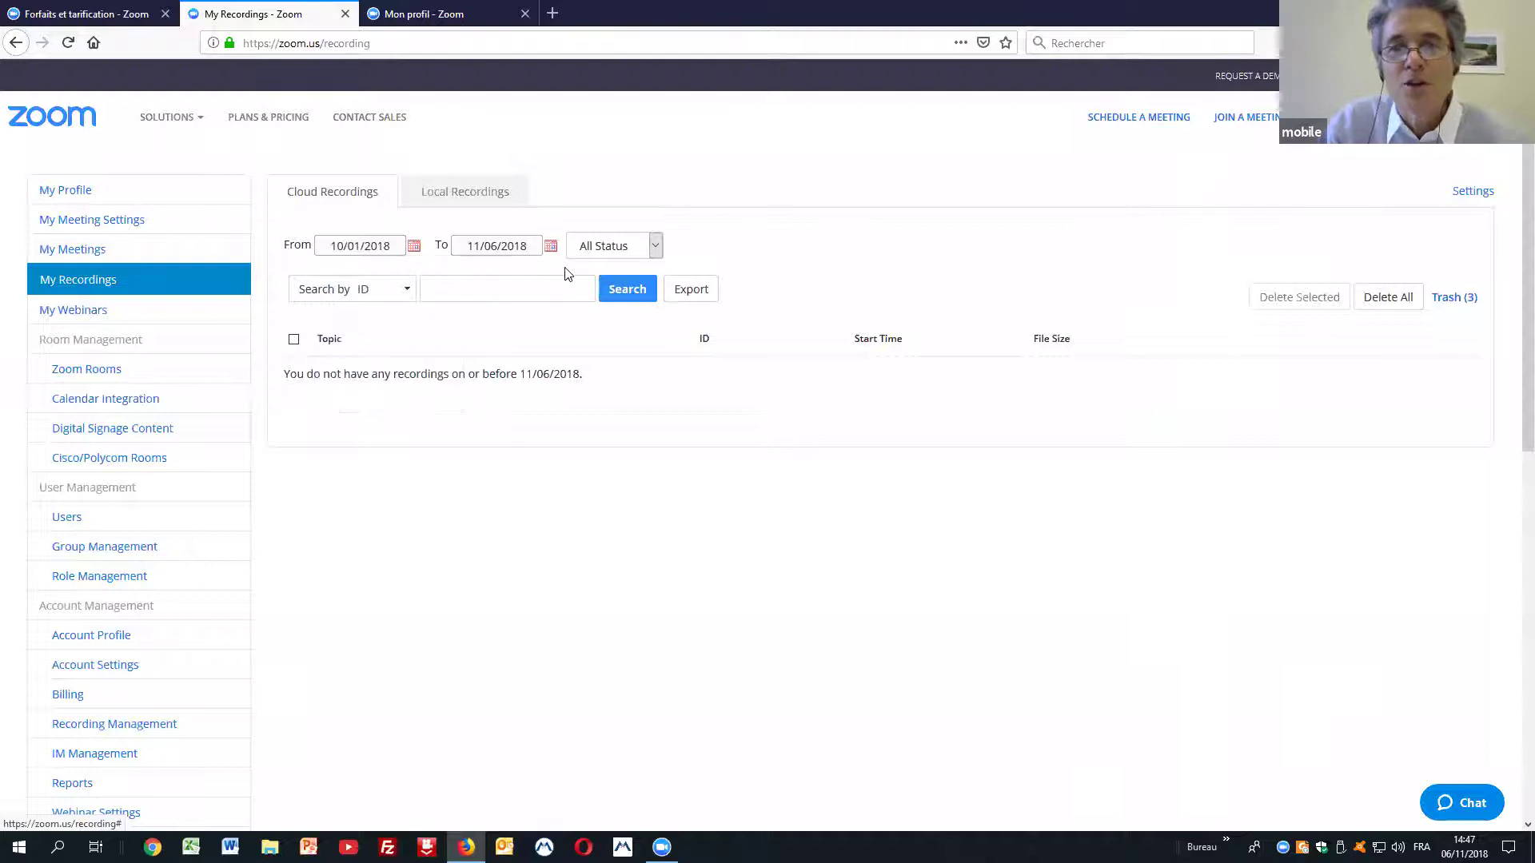
{"action": "left_click", "coordinate": [625, 297]}
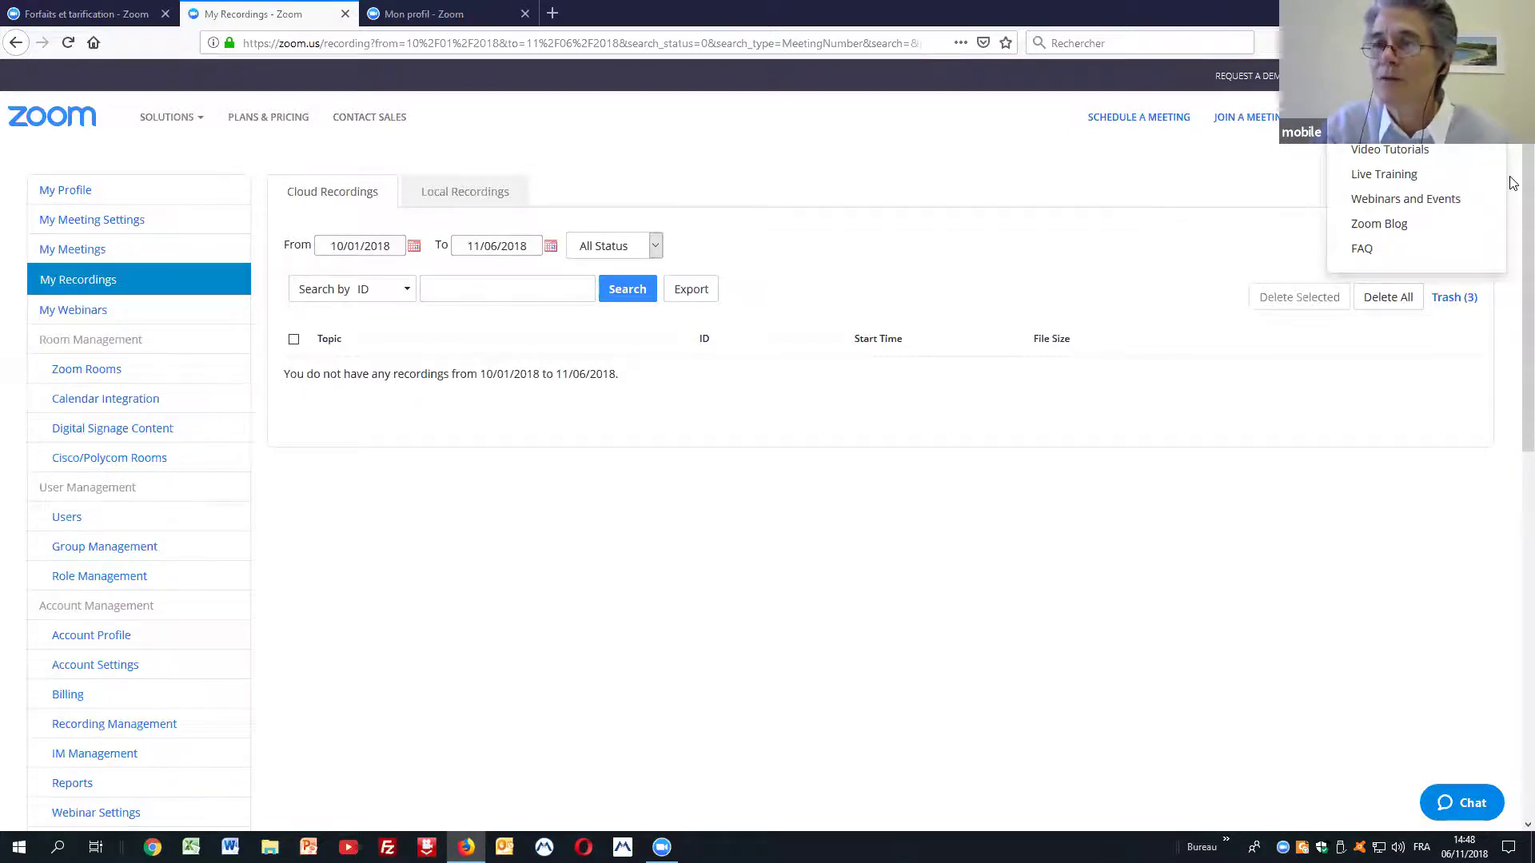
Step: Look through the recordings in the trash and the list of local recordings
{"action": "left_click", "coordinate": [1453, 296]}
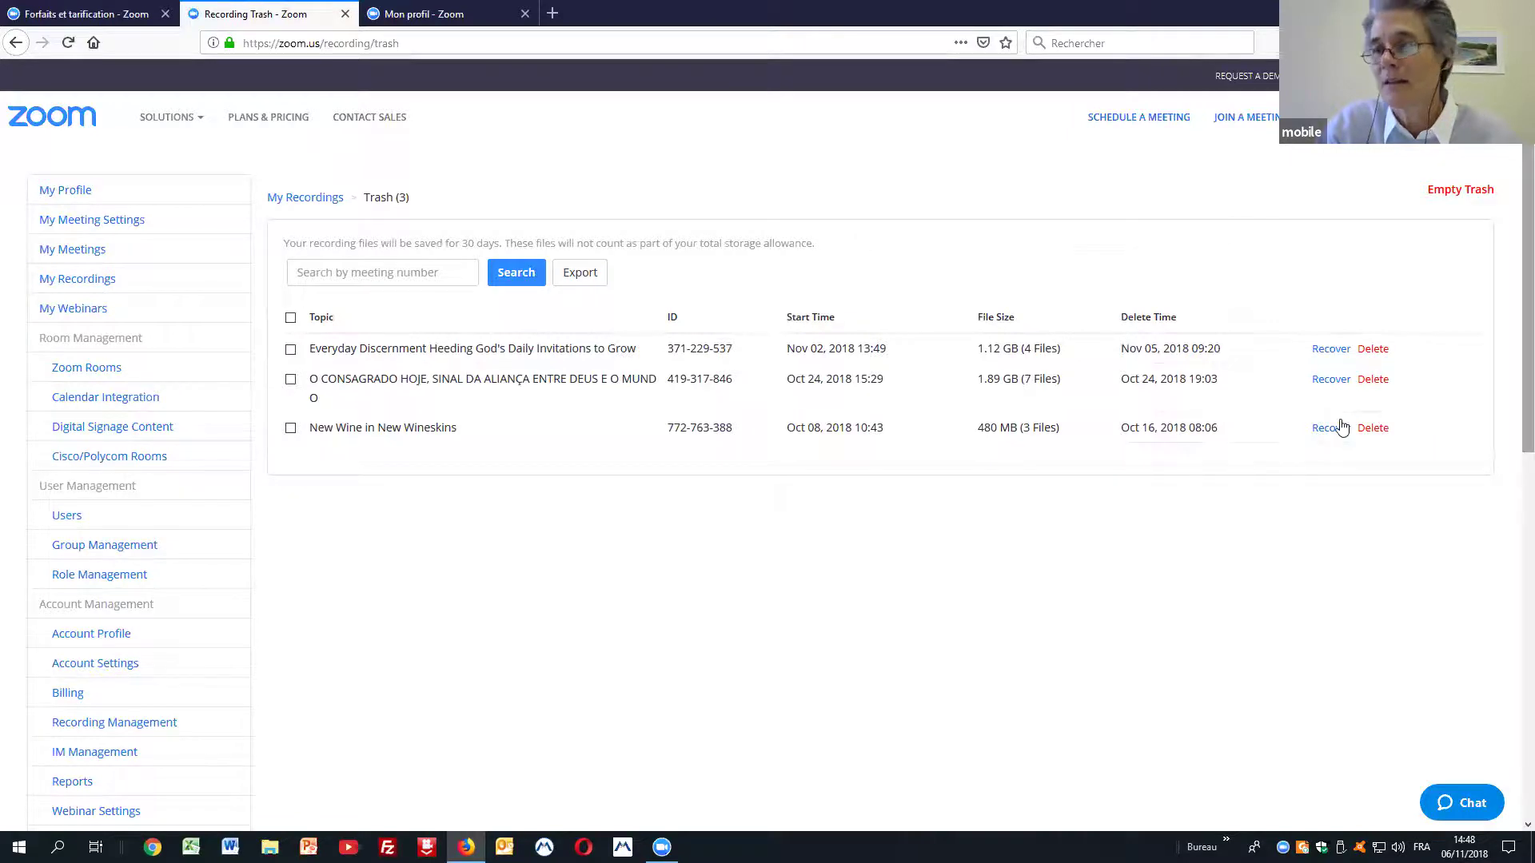
{"action": "left_click", "coordinate": [318, 201]}
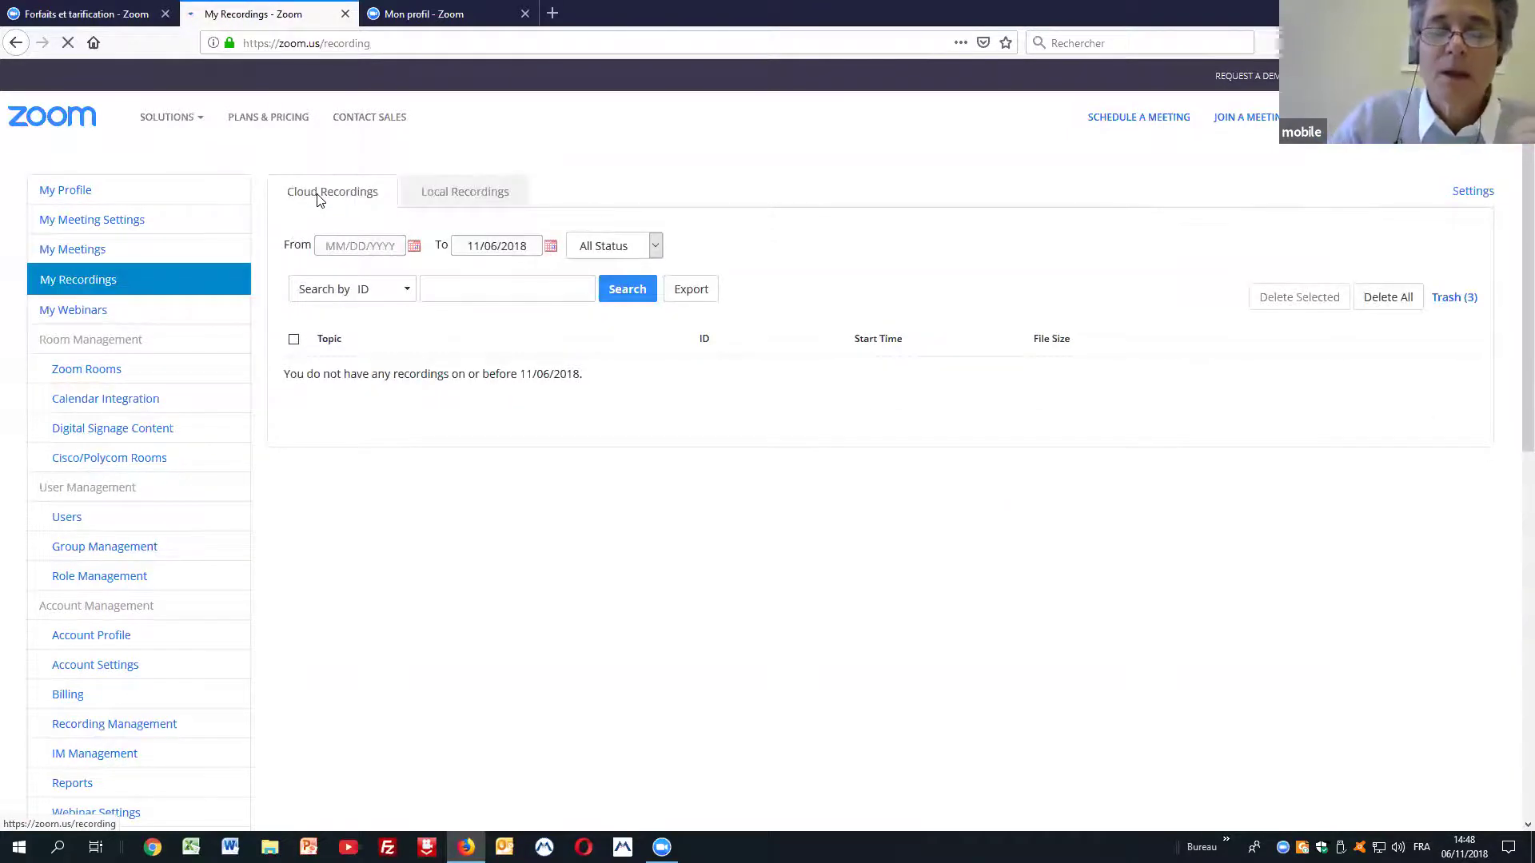
{"action": "left_click", "coordinate": [318, 201]}
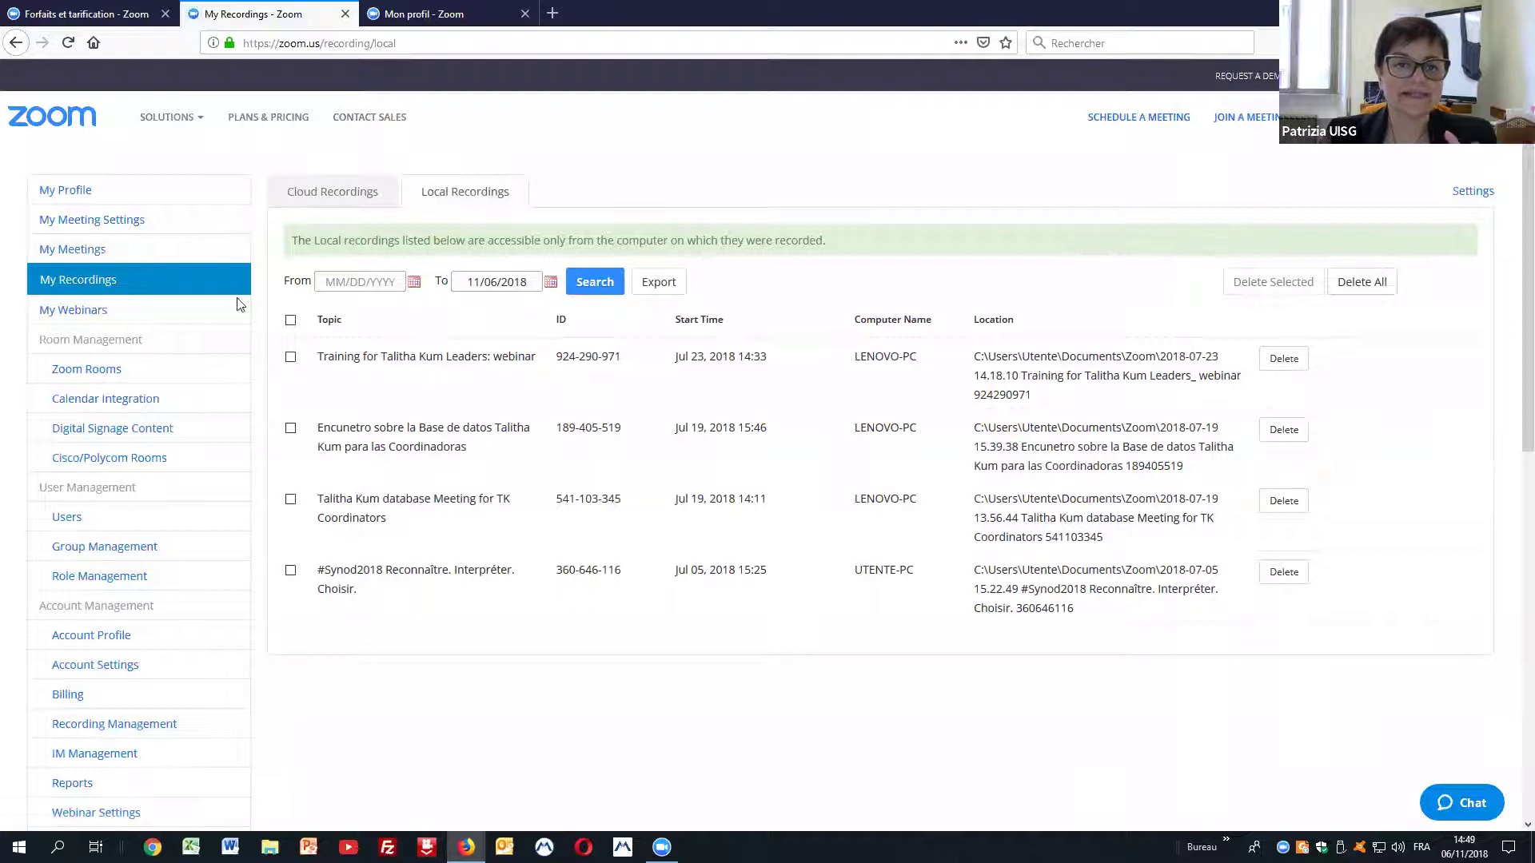
Step: Revisit the meeting settings and the list of upcoming meetings
{"action": "left_click", "coordinate": [83, 229]}
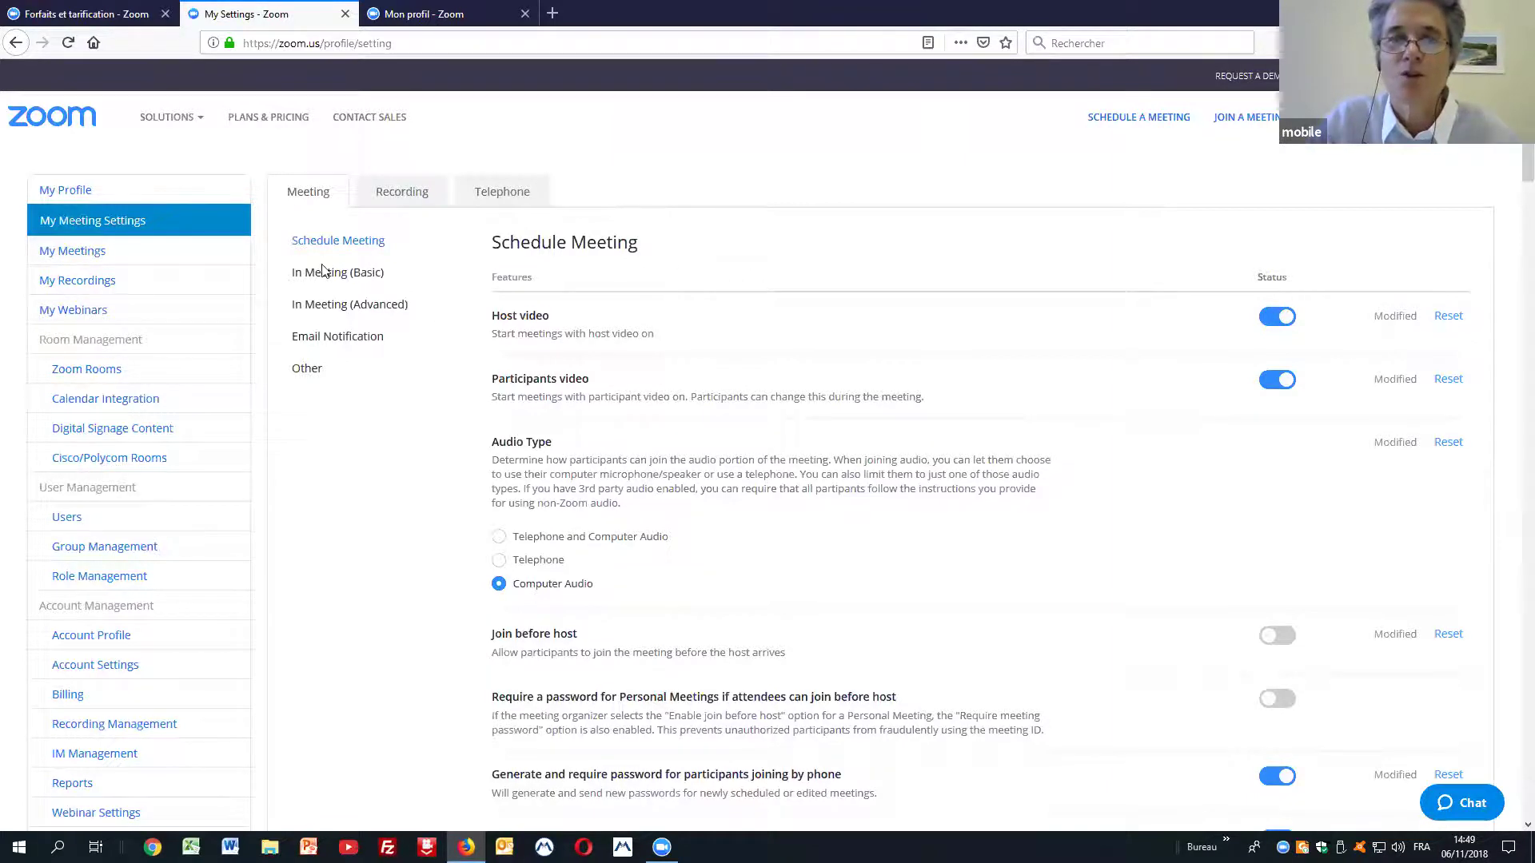
{"action": "left_click", "coordinate": [74, 254]}
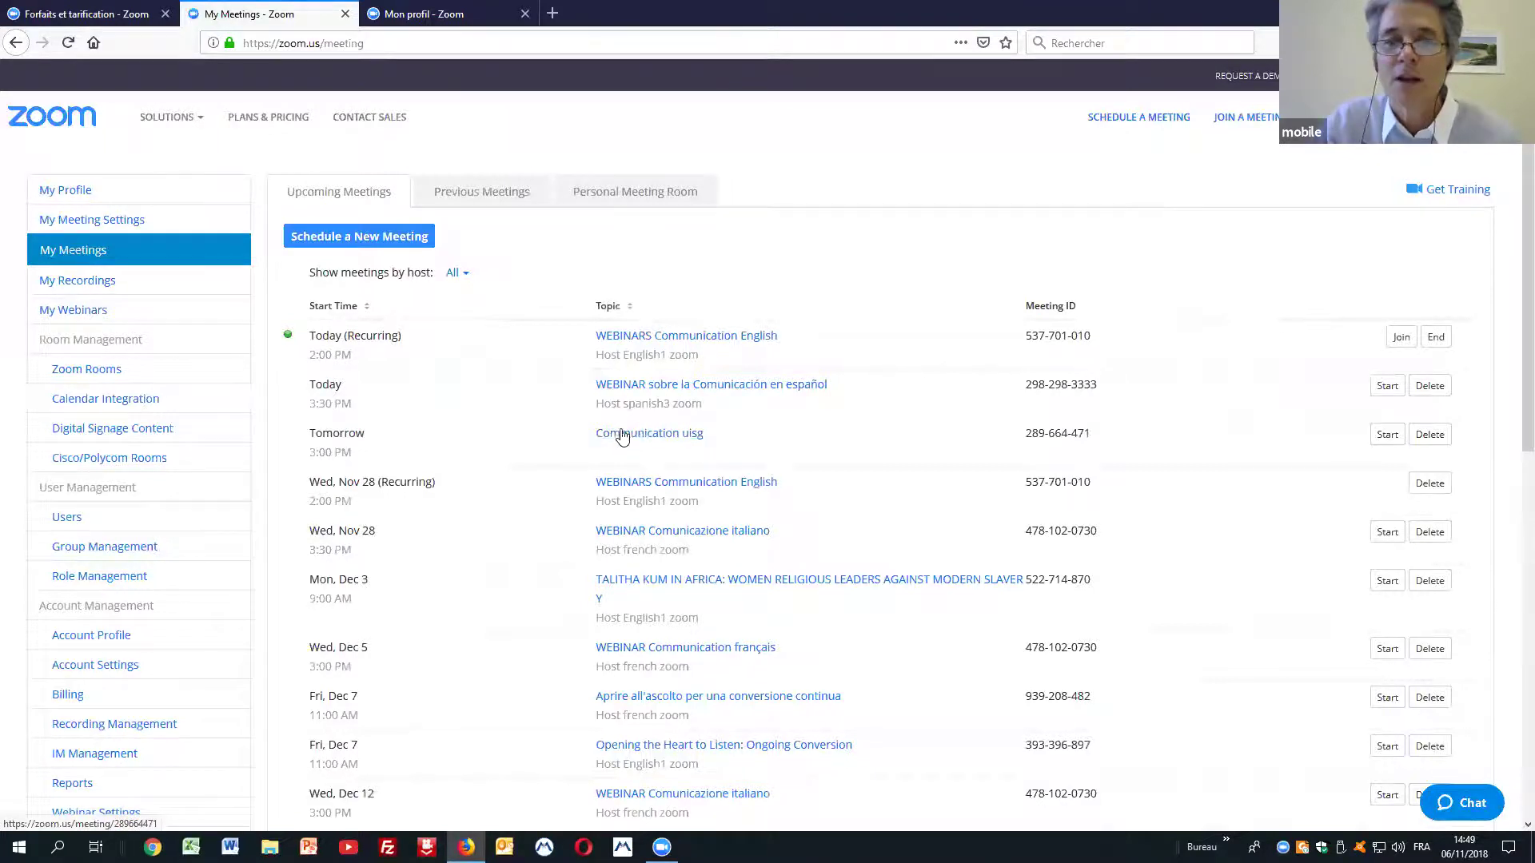
Step: Open the details of the "Communication uisg" meeting and review its schedule, join link, video, audio and meeting options
{"action": "left_click", "coordinate": [657, 442]}
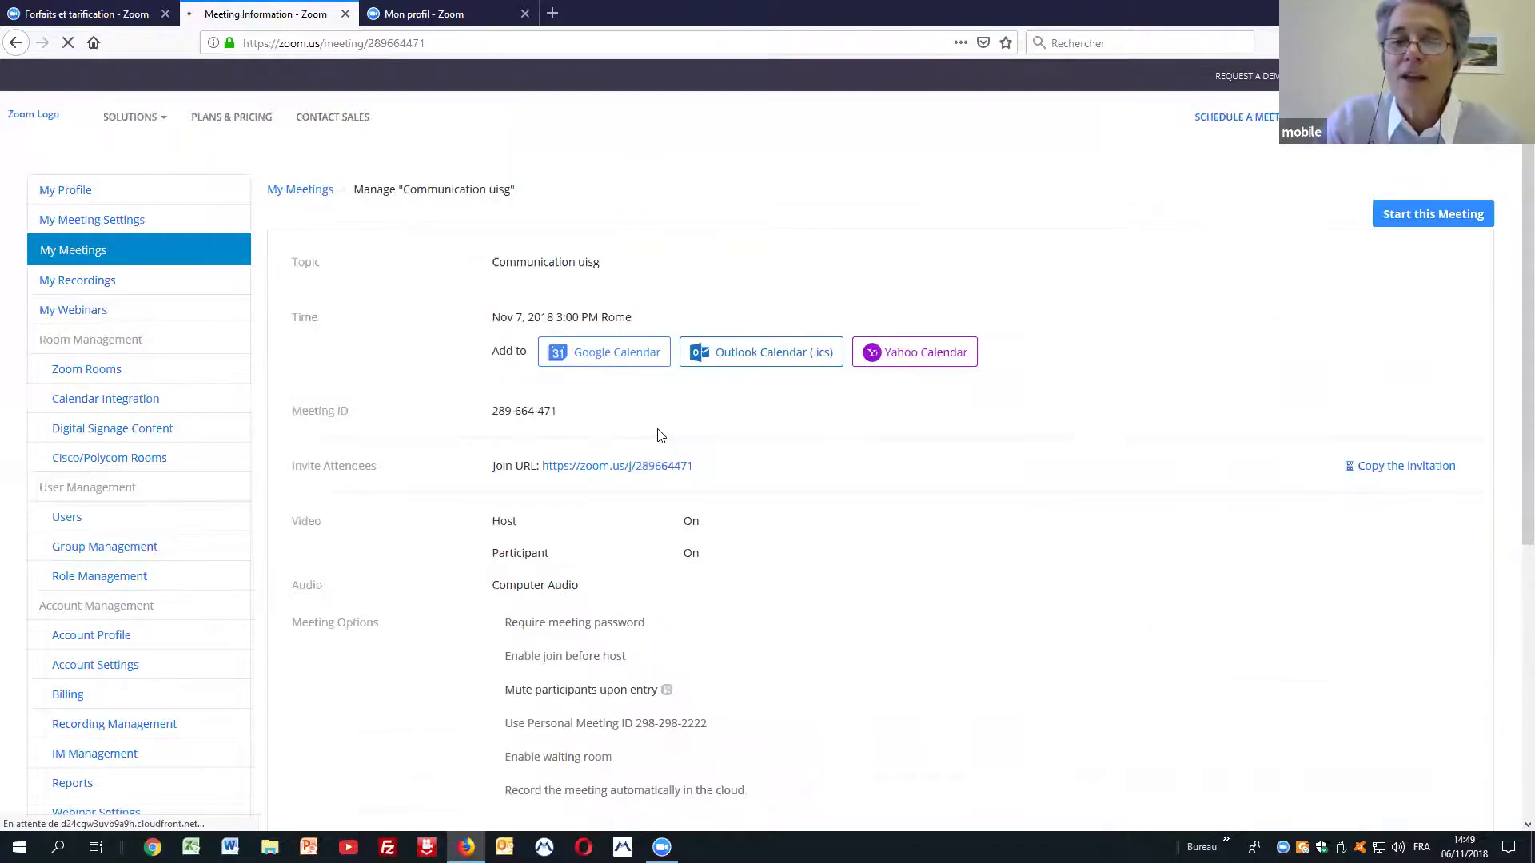
{"action": "scroll", "coordinate": [663, 446], "scroll_direction": "down", "scroll_amount": 2}
{"action": "scroll", "coordinate": [668, 449], "scroll_direction": "down", "scroll_amount": 1}
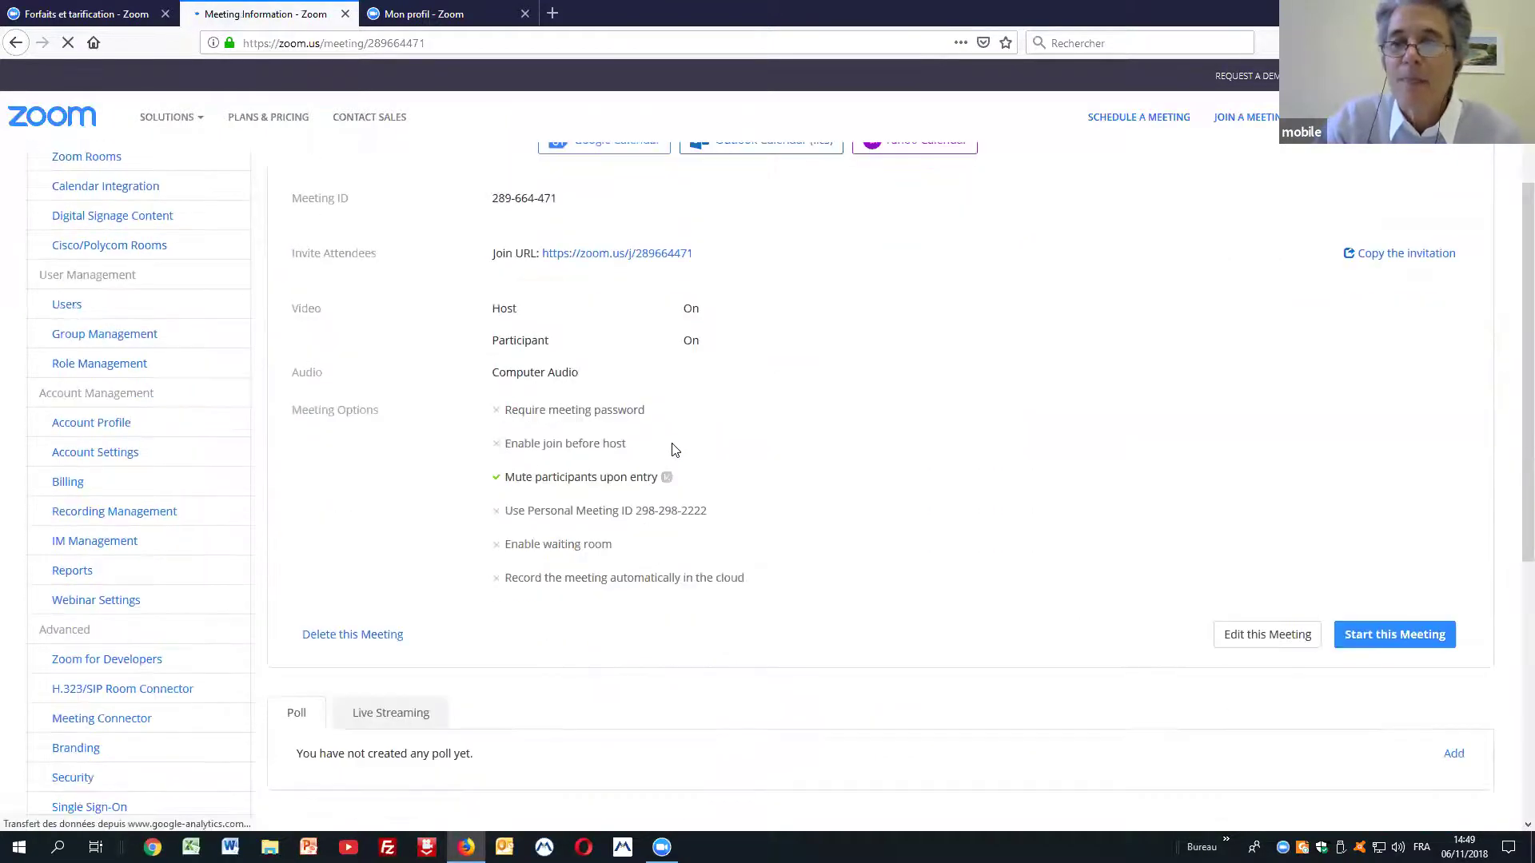
{"action": "scroll", "coordinate": [791, 252], "scroll_direction": "down", "scroll_amount": 1}
{"action": "scroll", "coordinate": [761, 239], "scroll_direction": "up", "scroll_amount": 3}
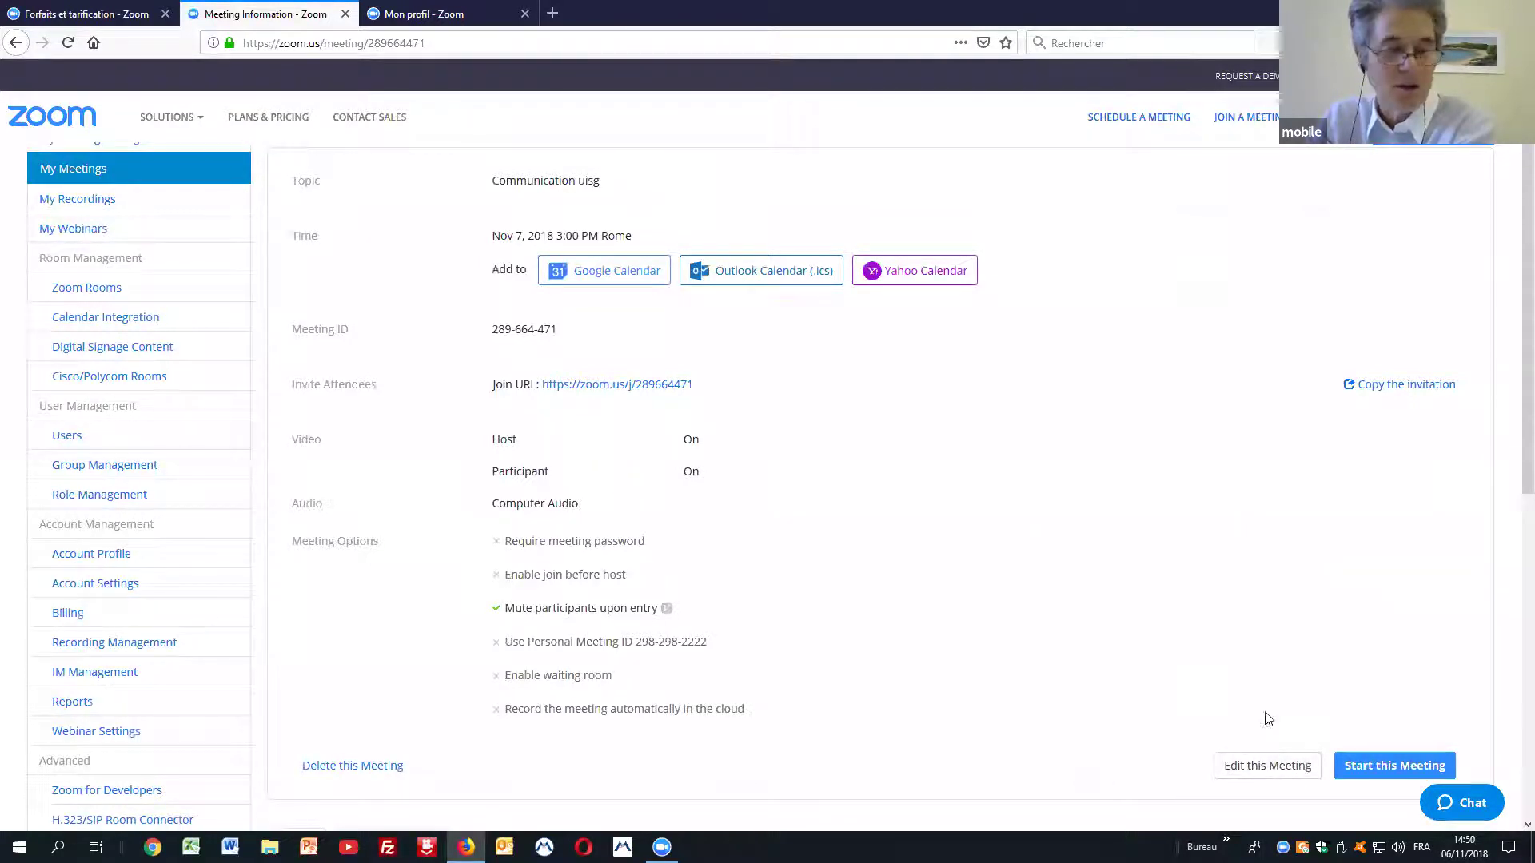
Step: Edit the "Communication uisg" meeting, enabling join before host and automatic recording in the cloud
{"action": "left_click", "coordinate": [1261, 772]}
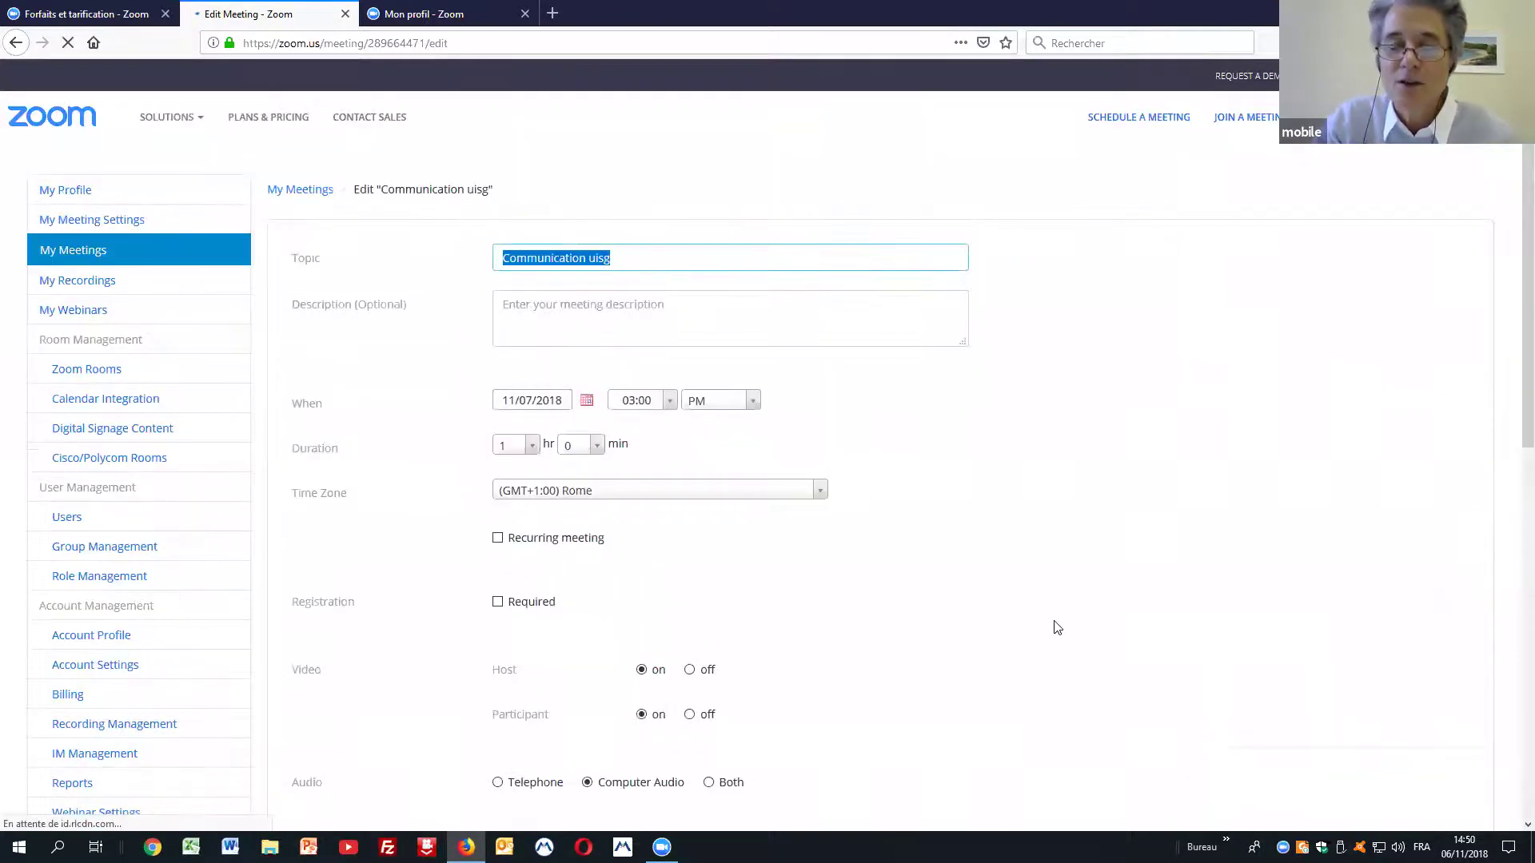
{"action": "scroll", "coordinate": [942, 575], "scroll_direction": "down", "scroll_amount": 5}
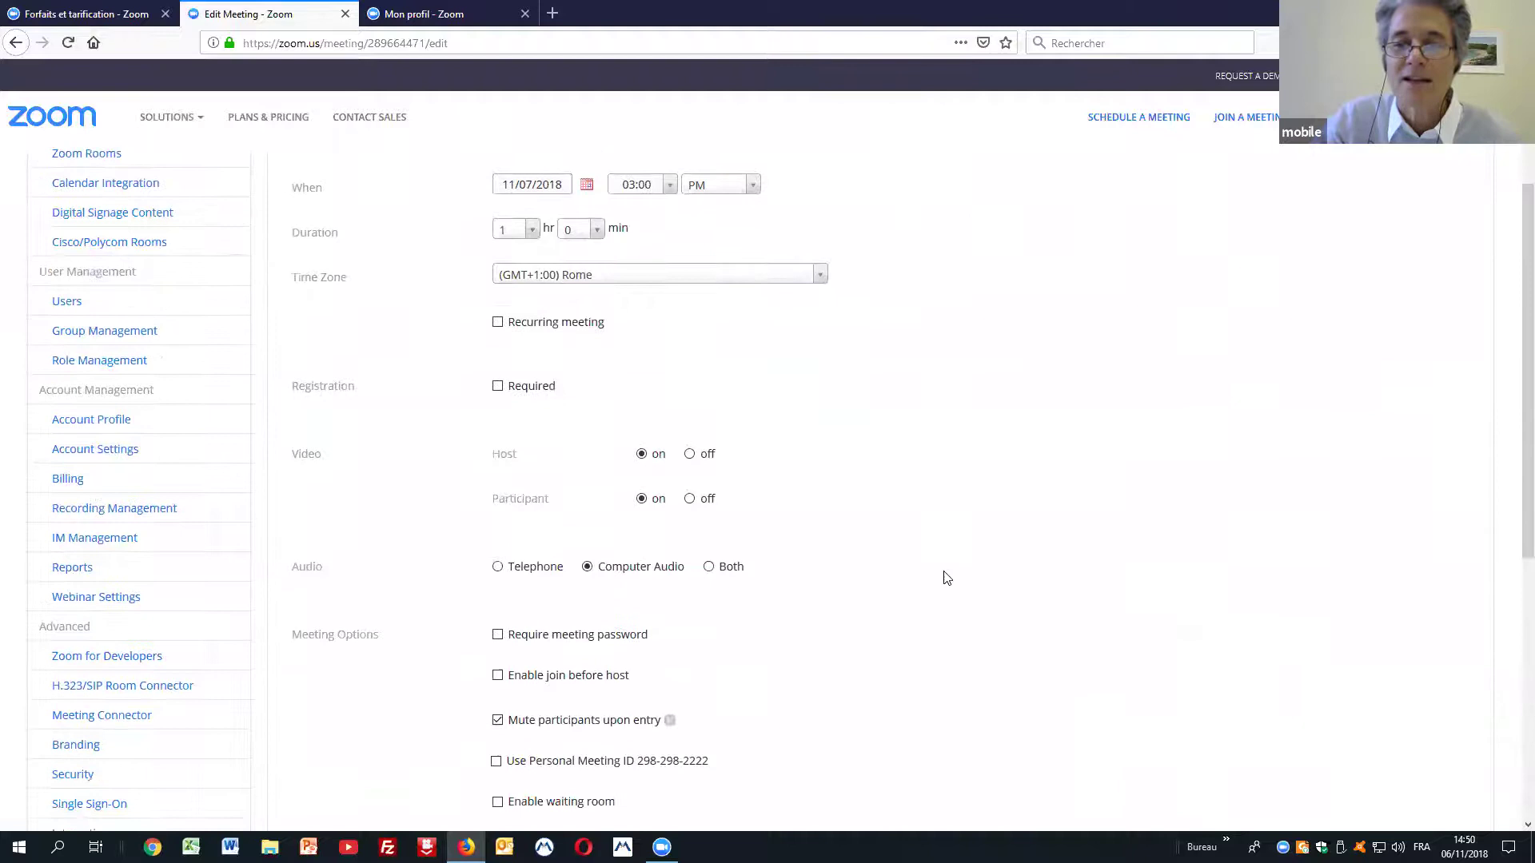
{"action": "scroll", "coordinate": [661, 308], "scroll_direction": "down", "scroll_amount": 5}
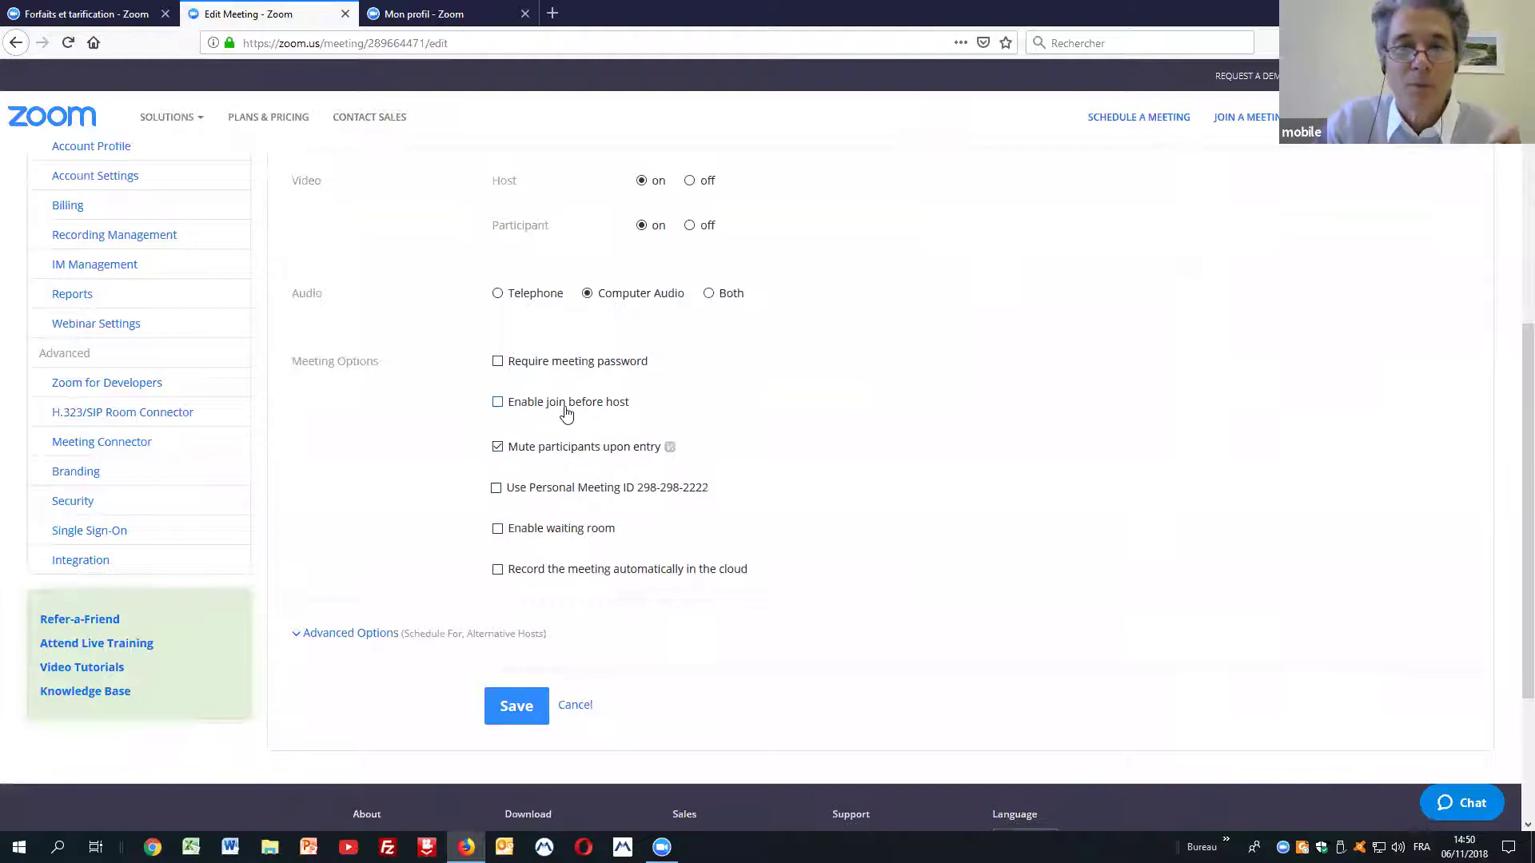
{"action": "left_click", "coordinate": [498, 403]}
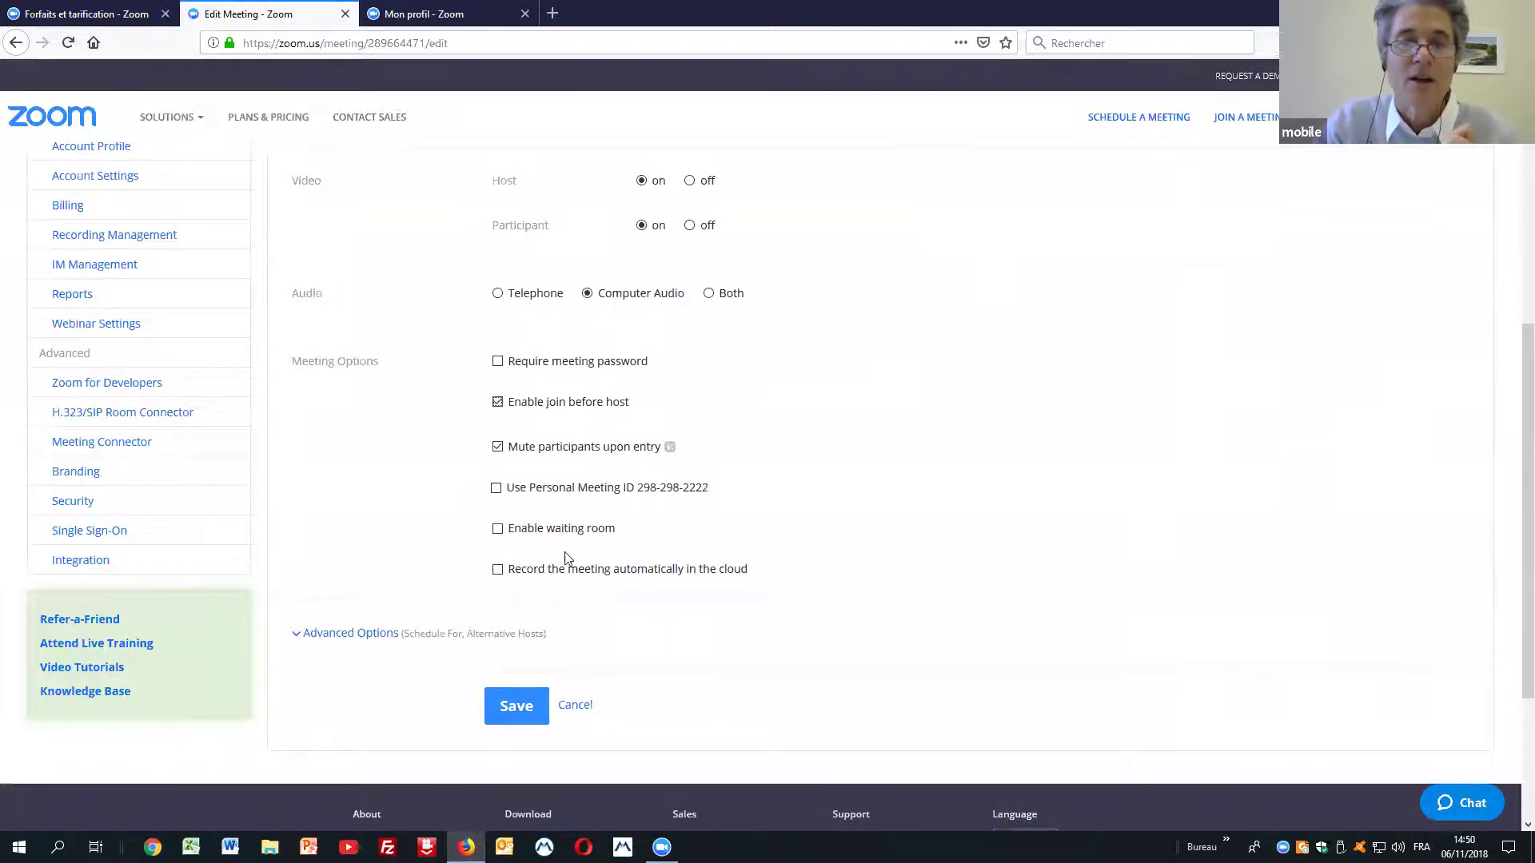
{"action": "left_click", "coordinate": [497, 570]}
Step: Expand the meeting's advanced options to view the Schedule For and Alternative Hosts settings, and collapse them again
{"action": "left_click", "coordinate": [374, 636]}
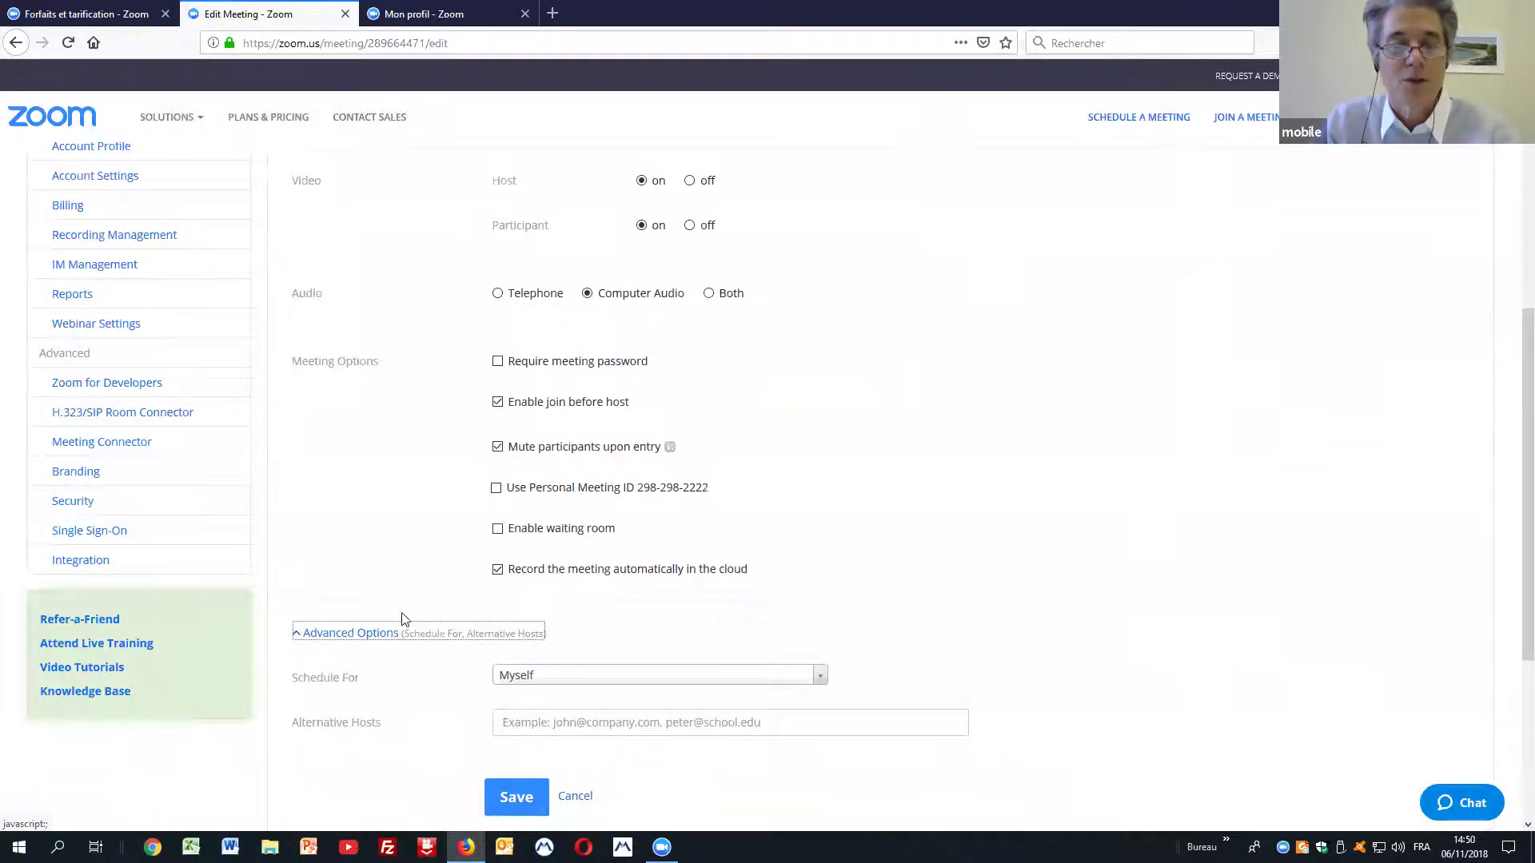
{"action": "left_click", "coordinate": [302, 648]}
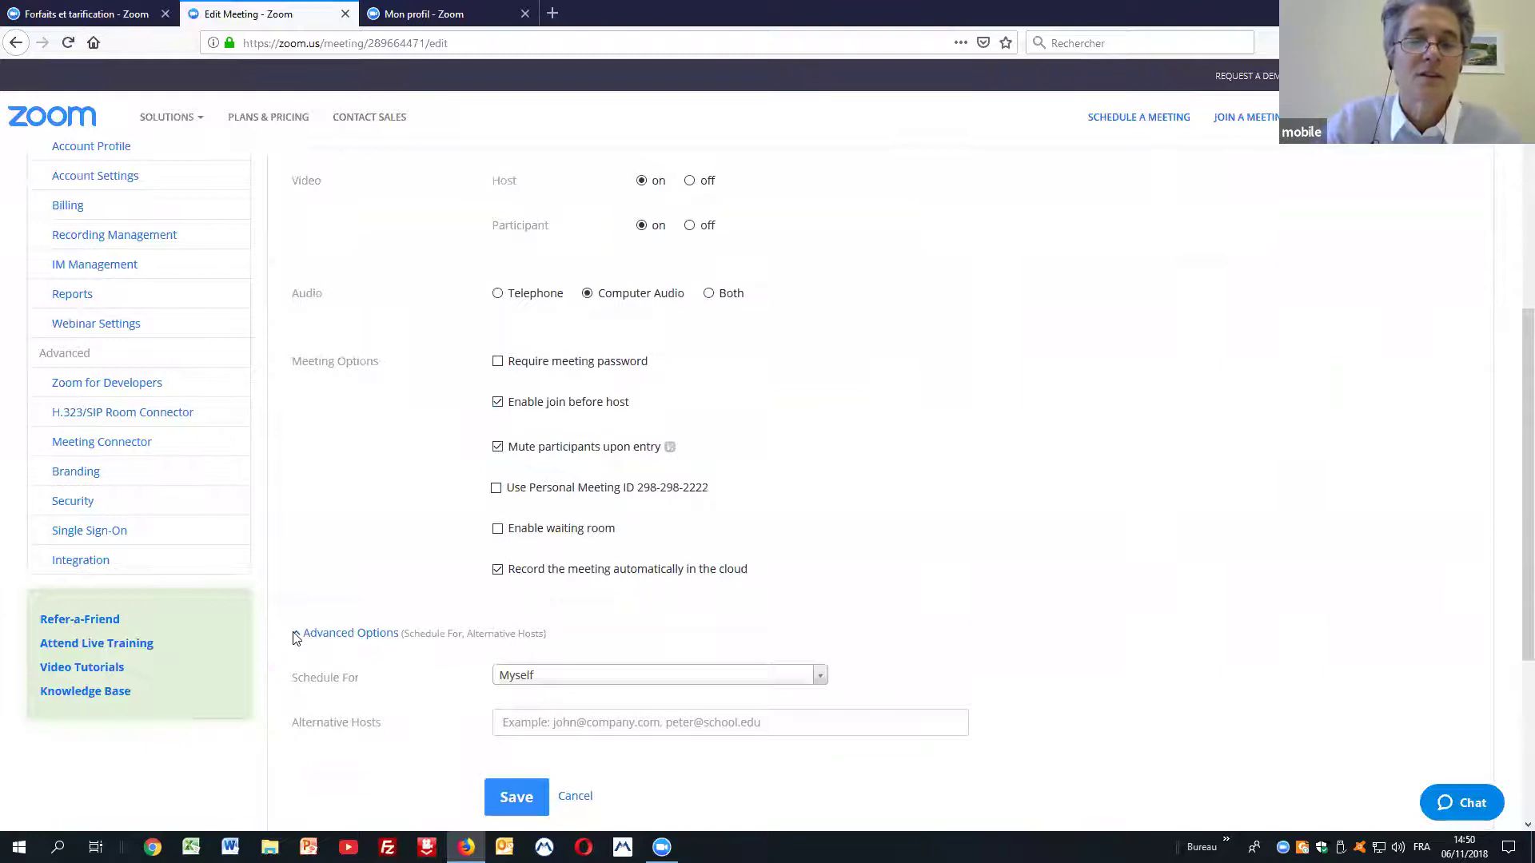
{"action": "left_click", "coordinate": [301, 636]}
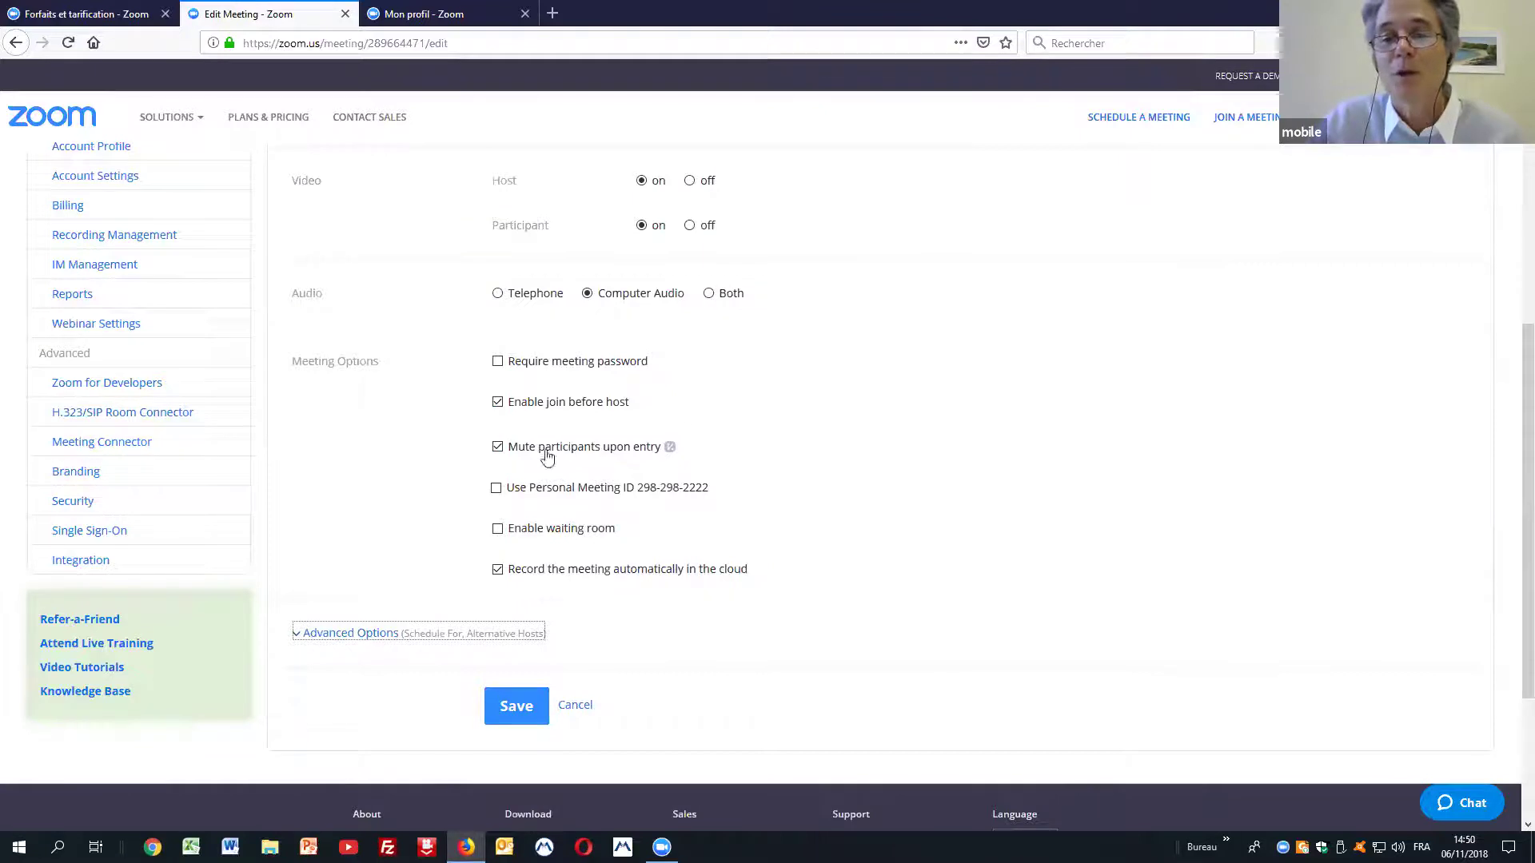
Step: Turn off join before host and muting participants upon entry in the meeting options
{"action": "left_click", "coordinate": [498, 446]}
{"action": "left_click", "coordinate": [498, 402]}
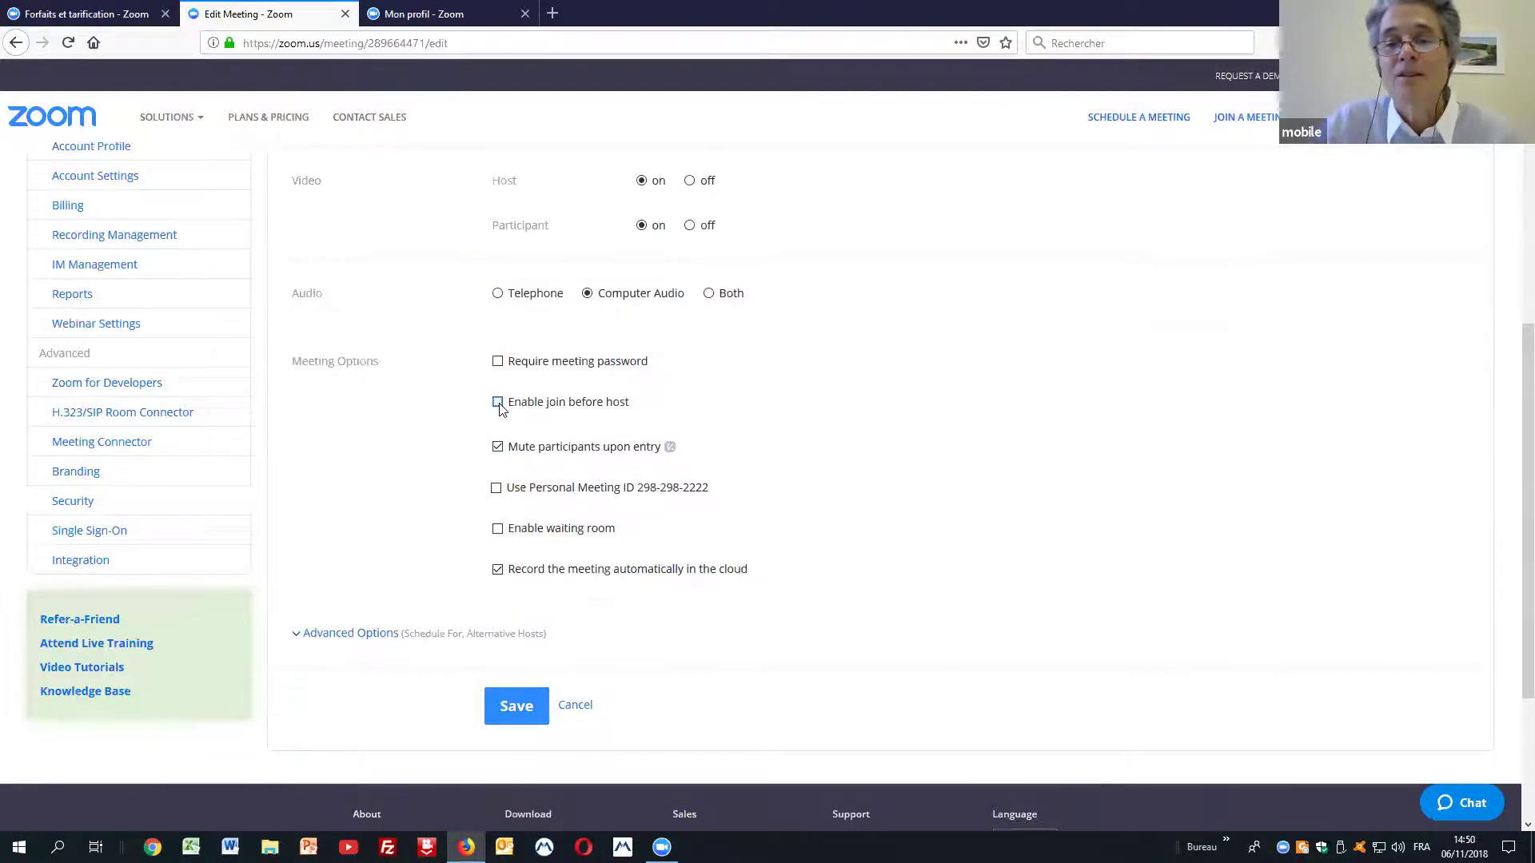
{"action": "left_click", "coordinate": [497, 446]}
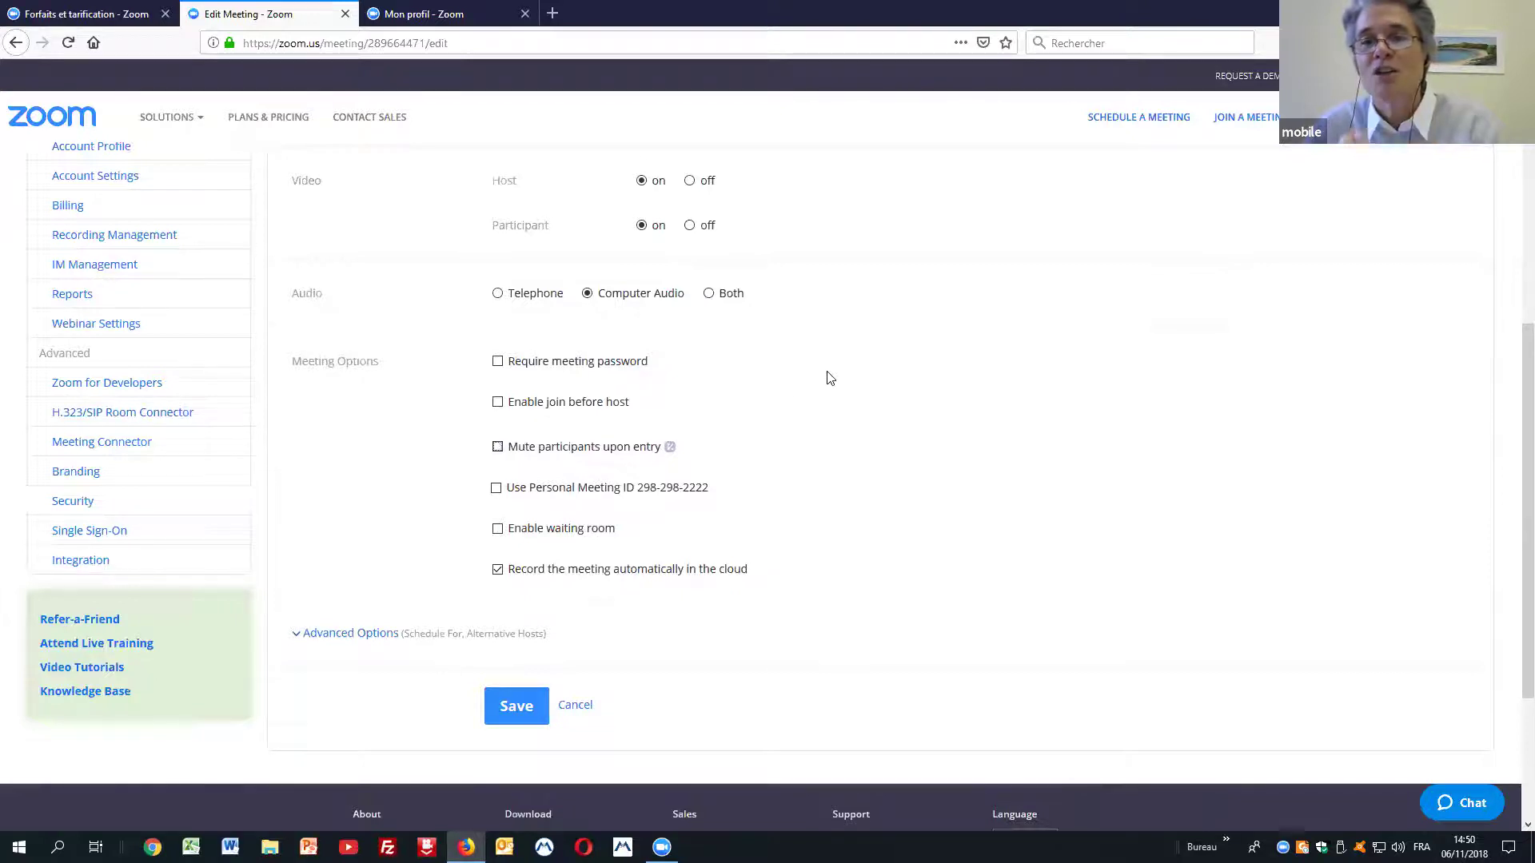
{"action": "scroll", "coordinate": [830, 378], "scroll_direction": "up", "scroll_amount": 6}
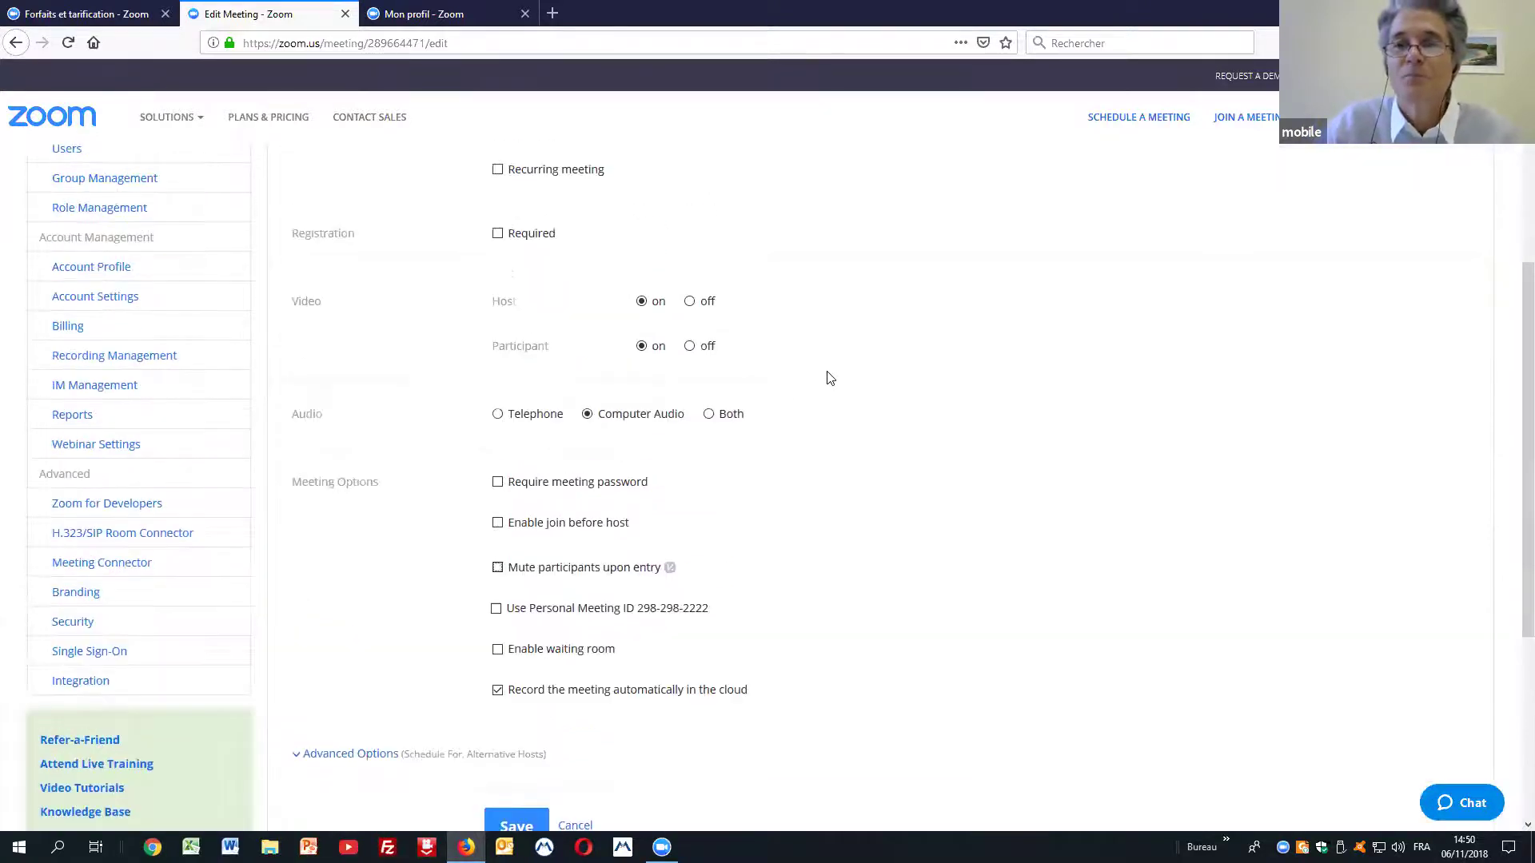